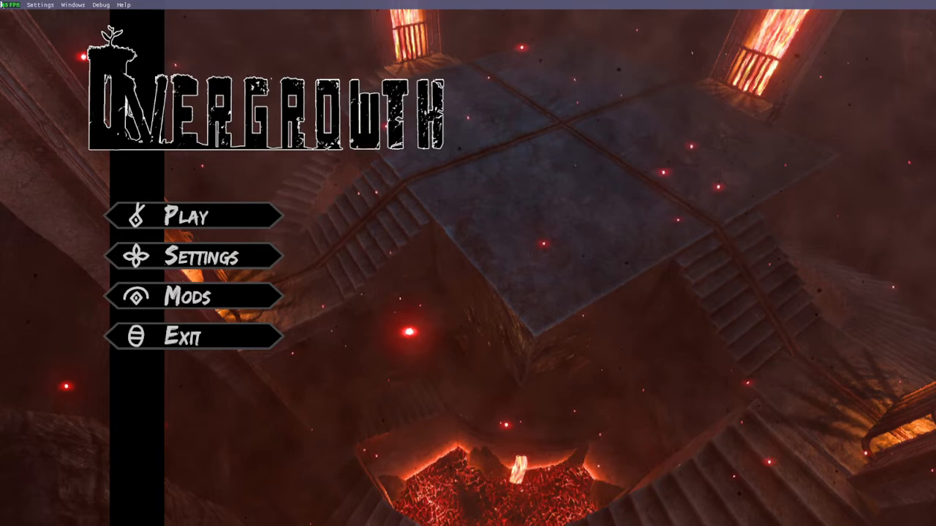
Step: Open the level 05_Watchtower_Build_Site.xml from the og_story levels folder
{"action": "left_click", "coordinate": [12, 5]}
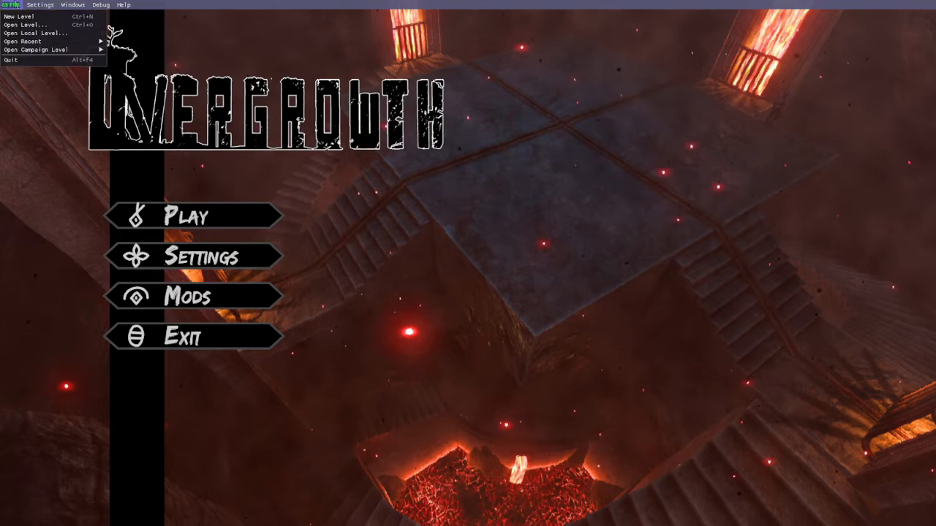
{"action": "left_click", "coordinate": [22, 27]}
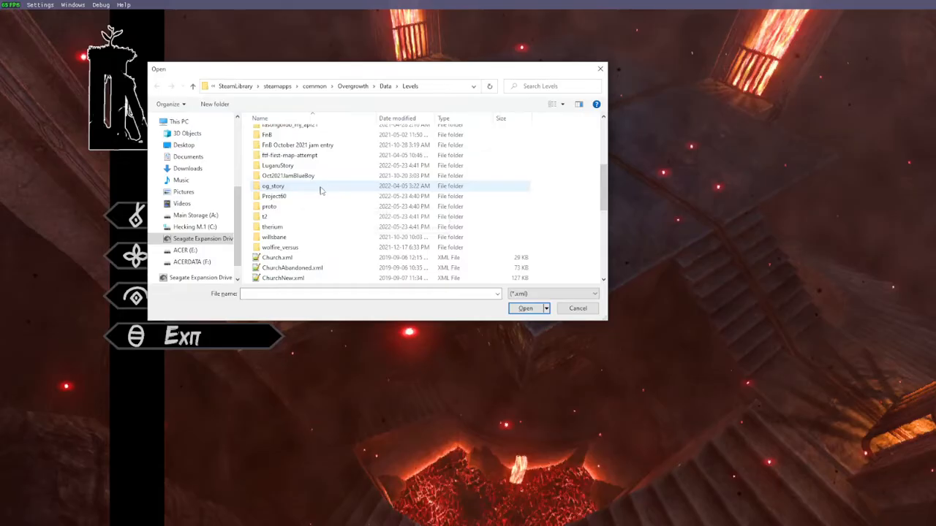
{"action": "double_click", "coordinate": [316, 187]}
{"action": "double_click", "coordinate": [319, 173]}
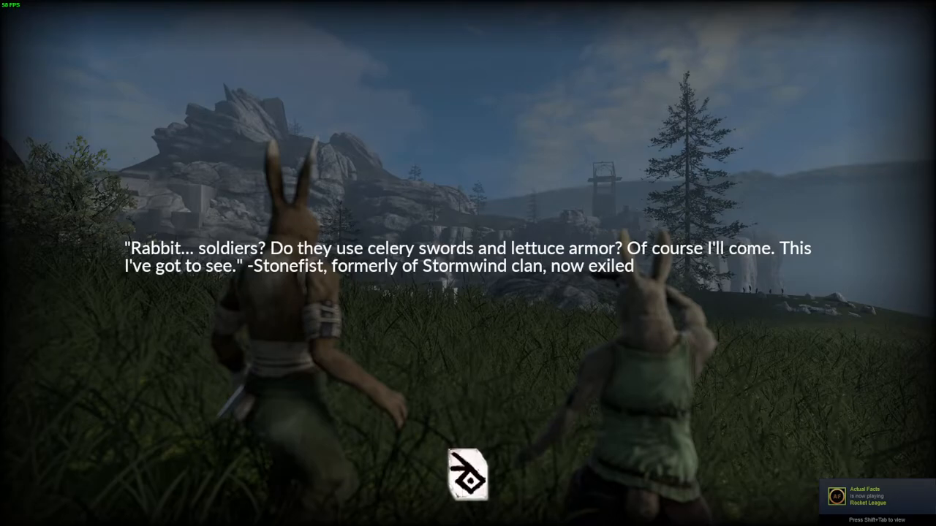
Step: Start the loaded level, skip its intro dialogue and switch to the level editor
{"action": "key", "text": "space"}
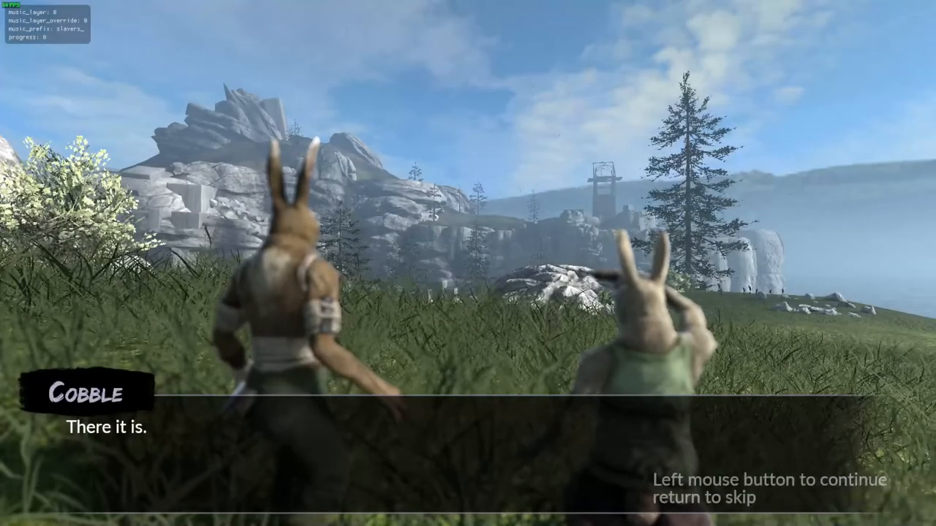
{"action": "left_click", "coordinate": [468, 264]}
{"action": "key", "text": "Return"}
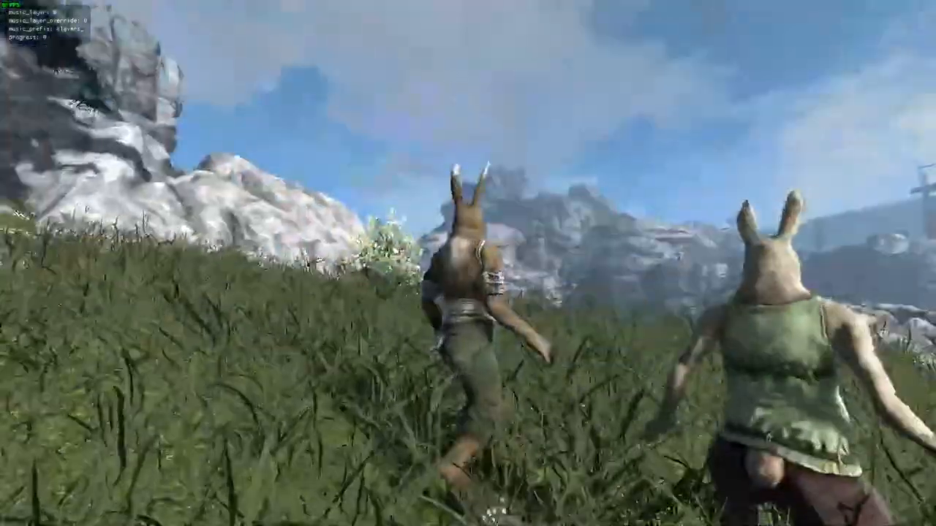
{"action": "key", "text": "w"}
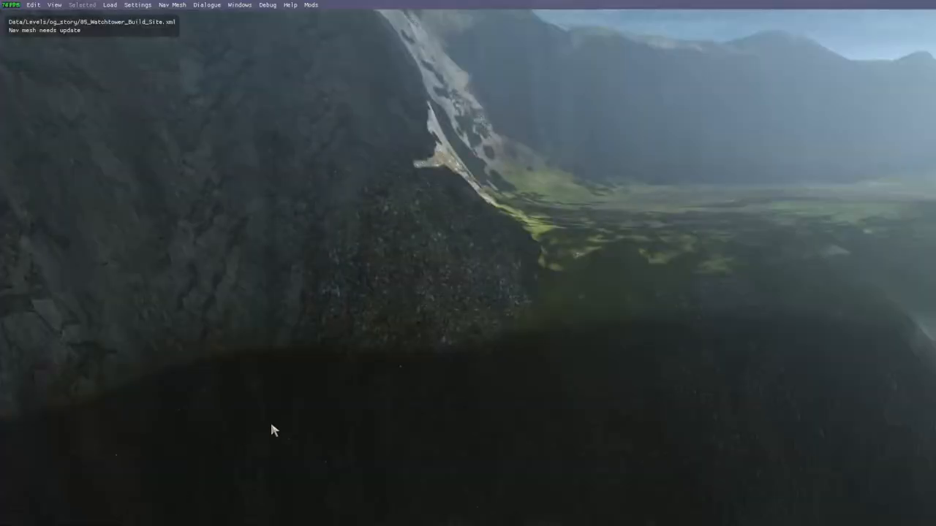
Step: In the level parameters, clear the GPU Particle Field and set the Fog amount to 0
{"action": "key", "text": "w"}
{"action": "left_click_drag", "start_coordinate": [271, 426], "coordinate": [439, 315]}
{"action": "key", "text": "s"}
{"action": "left_click", "coordinate": [33, 5]}
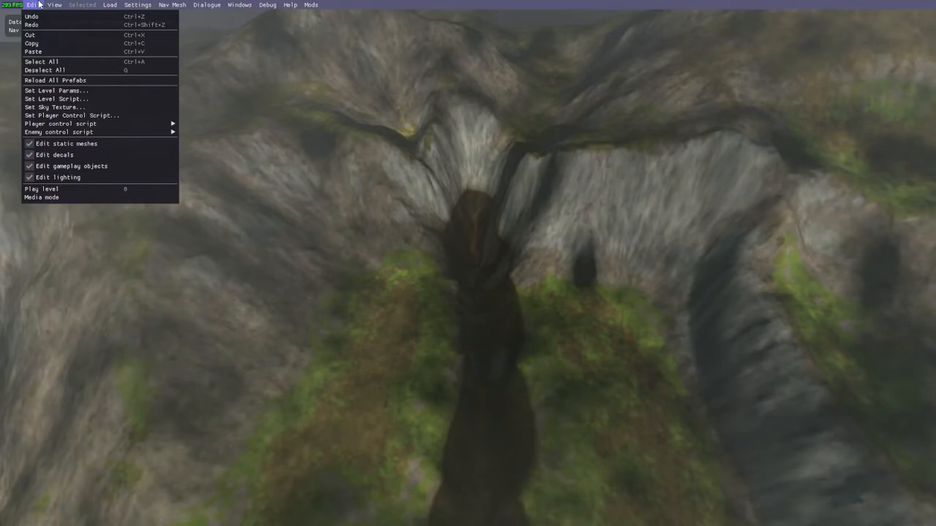
{"action": "left_click", "coordinate": [67, 92]}
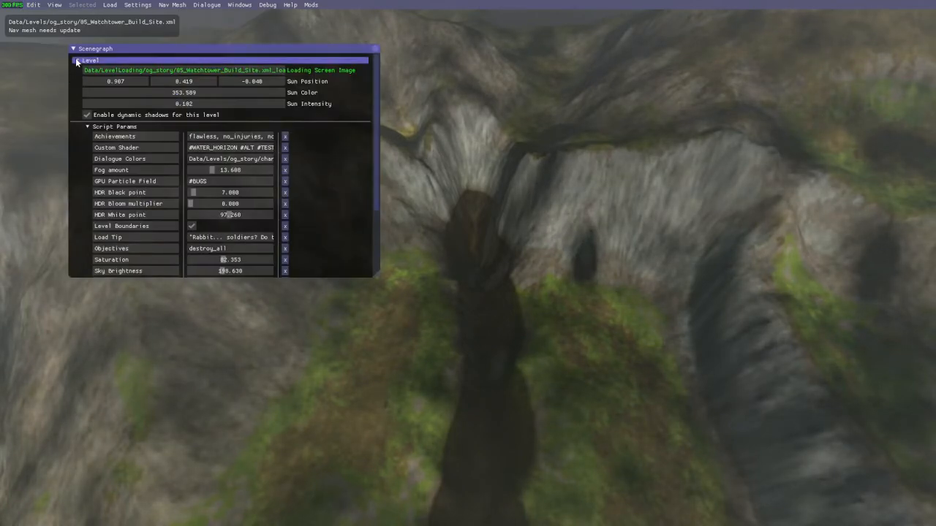
{"action": "double_click", "coordinate": [243, 177]}
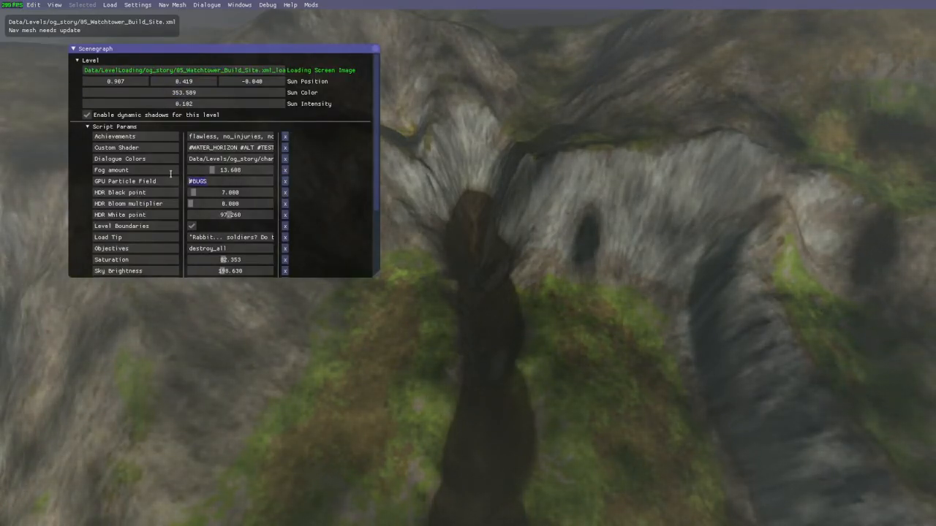
{"action": "key", "text": "BackSpace"}
{"action": "left_click_drag", "start_coordinate": [229, 169], "coordinate": [186, 170]}
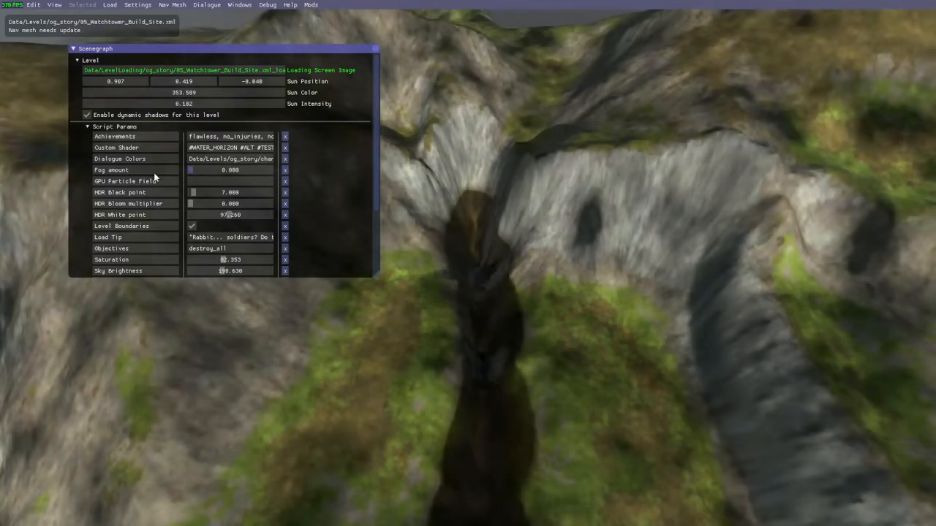
Step: Clear the Dialogue Colors and Custom Shader parameters of the level
{"action": "left_click_drag", "start_coordinate": [263, 159], "coordinate": [13, 133]}
{"action": "key", "text": "BackSpace"}
{"action": "double_click", "coordinate": [259, 157]}
{"action": "key", "text": "BackSpace"}
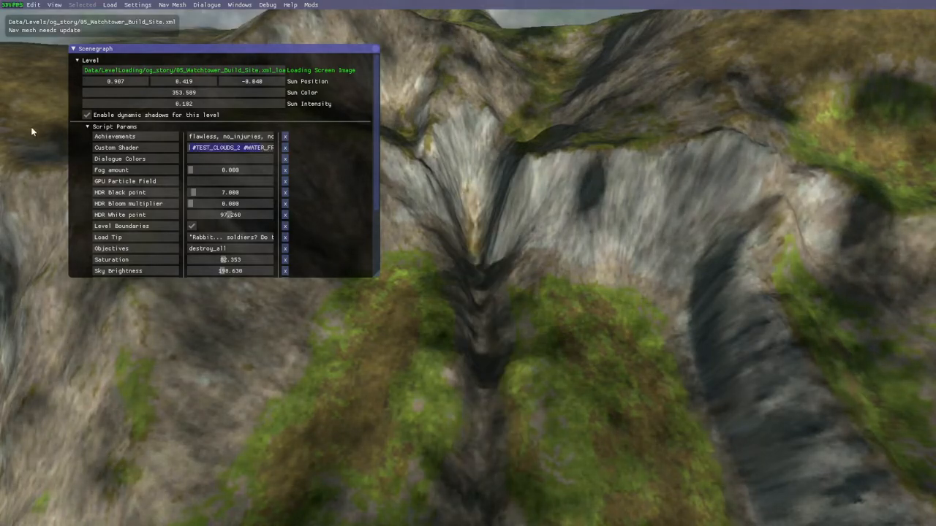
{"action": "key", "text": "BackSpace"}
{"action": "left_click_drag", "start_coordinate": [257, 148], "coordinate": [152, 147]}
{"action": "key", "text": "BackSpace"}
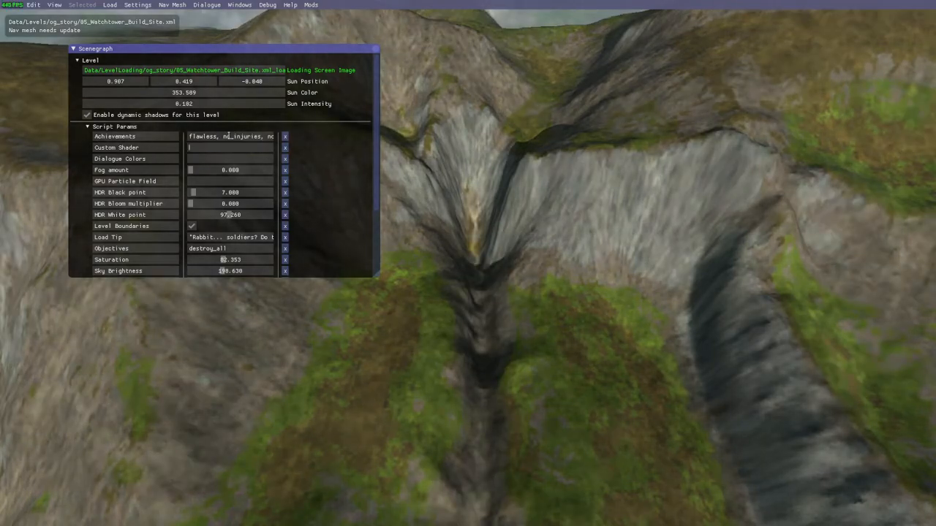
Step: Raise the level's Sun Intensity and clear the Loading Screen Image path
{"action": "left_click_drag", "start_coordinate": [182, 103], "coordinate": [298, 123]}
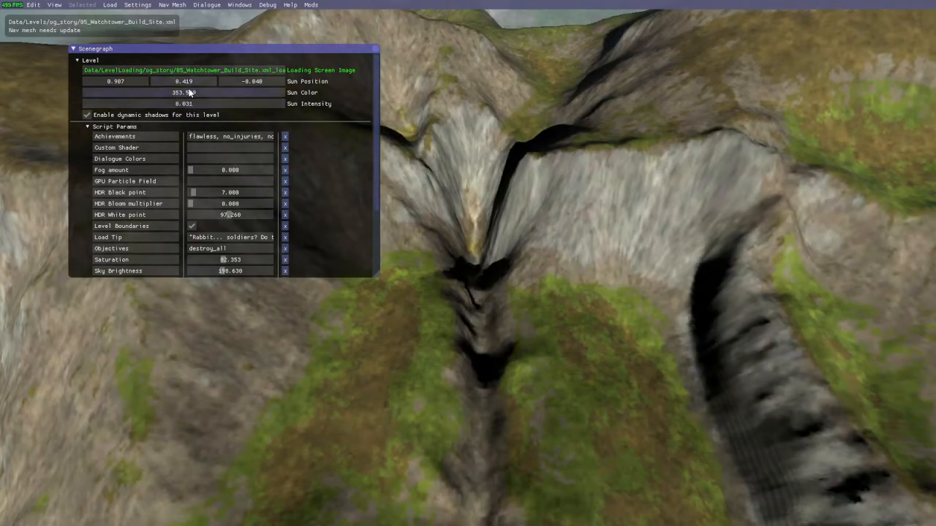
{"action": "double_click", "coordinate": [259, 71]}
{"action": "key", "text": "BackSpace"}
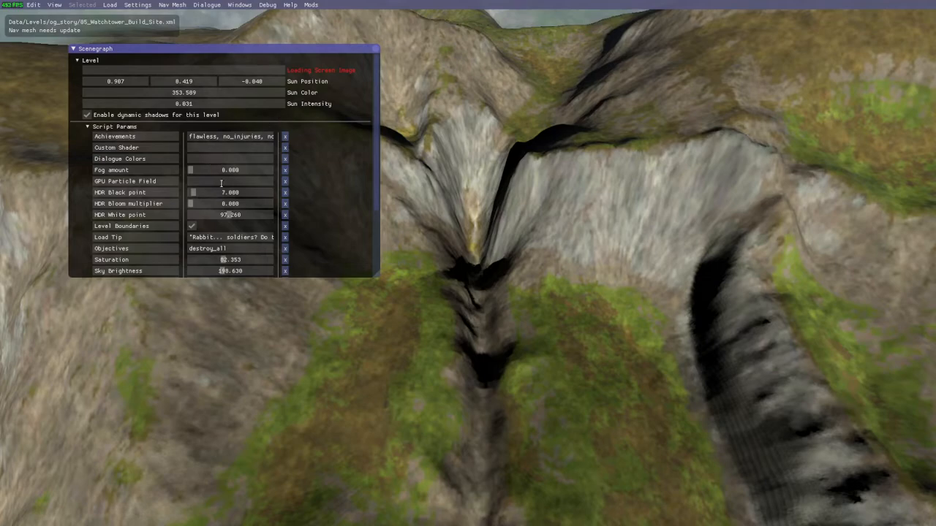
Step: Clear the Load Tip parameter and set the Saturation to about 100.6
{"action": "scroll", "coordinate": [215, 178], "scroll_direction": "down", "scroll_amount": 2}
{"action": "scroll", "coordinate": [203, 188], "scroll_direction": "down", "scroll_amount": 1}
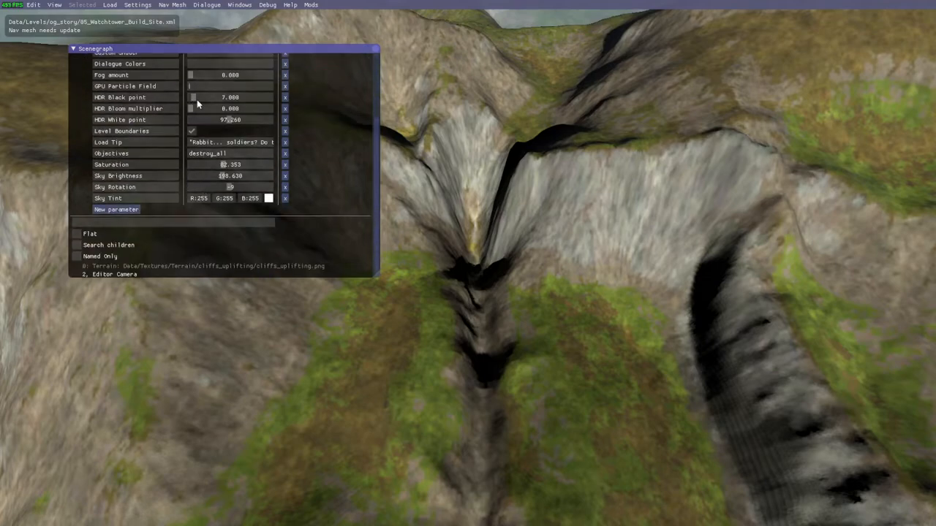
{"action": "left_click", "coordinate": [247, 141]}
{"action": "key", "text": "ctrl+a"}
{"action": "key", "text": "BackSpace"}
{"action": "left_click_drag", "start_coordinate": [227, 163], "coordinate": [230, 163]}
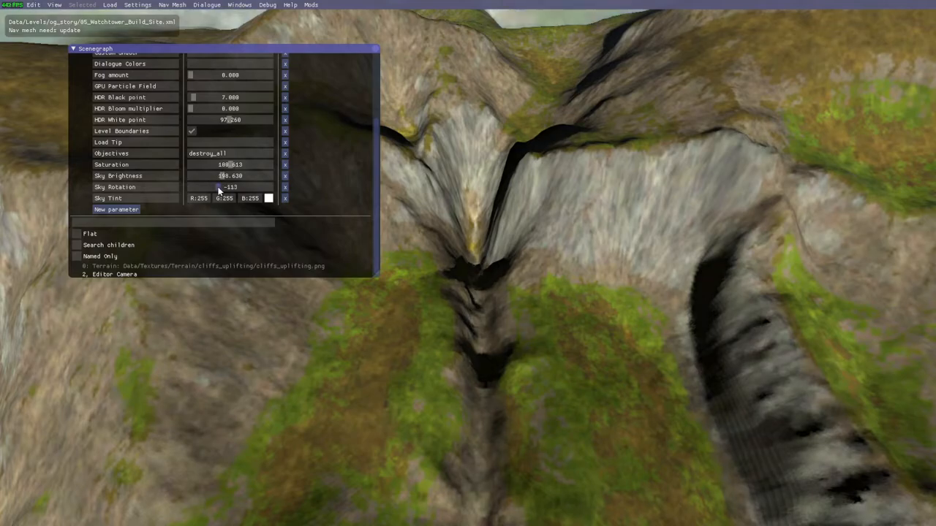
Step: Set the Sky Rotation to -99, move the sun to about 0.152, 0.988, -0.001 and close the level parameters
{"action": "left_click_drag", "start_coordinate": [414, 240], "coordinate": [573, 172]}
{"action": "left_click_drag", "start_coordinate": [560, 234], "coordinate": [506, 310]}
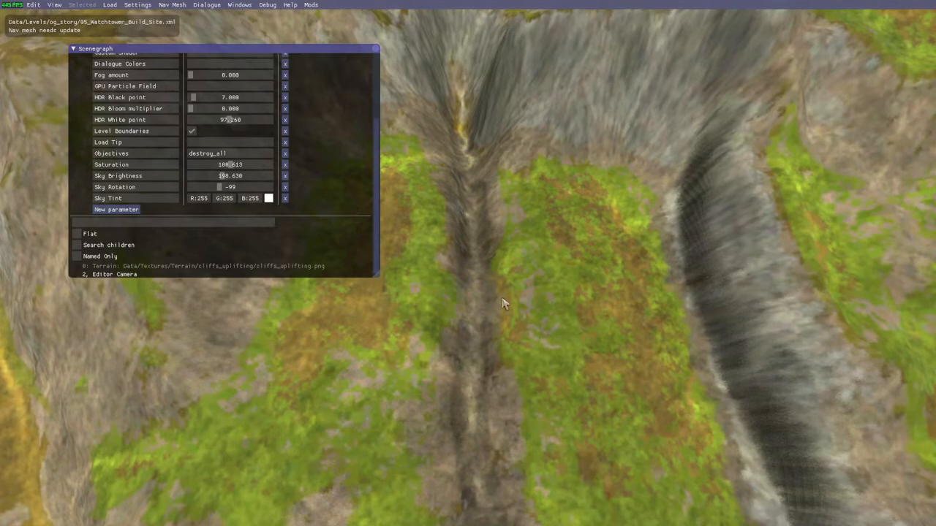
{"action": "scroll", "coordinate": [141, 193], "scroll_direction": "up", "scroll_amount": 4}
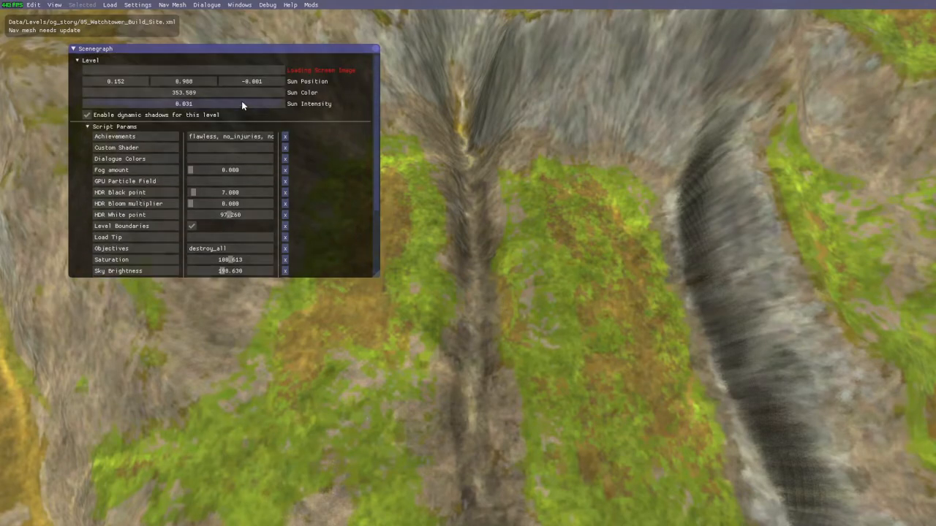
{"action": "left_click", "coordinate": [375, 49]}
Step: Disable automatic navmesh generation and save the level over level1.xml in the fason_terrain_tutorial levels folder
{"action": "left_click", "coordinate": [172, 4]}
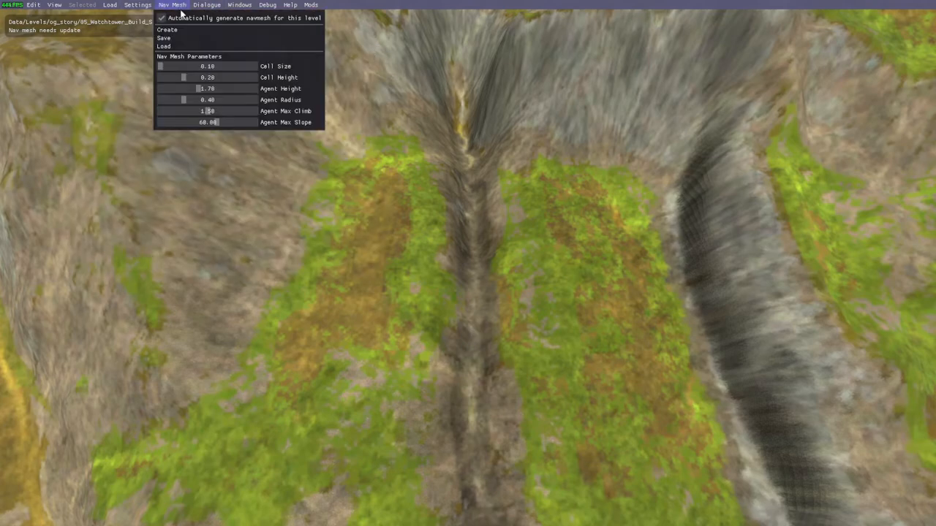
{"action": "left_click", "coordinate": [169, 4]}
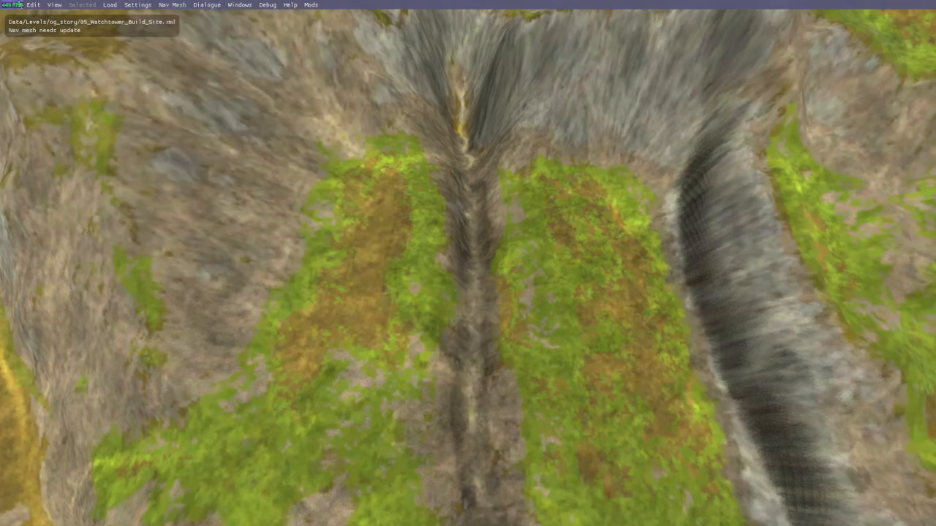
{"action": "left_click", "coordinate": [11, 4]}
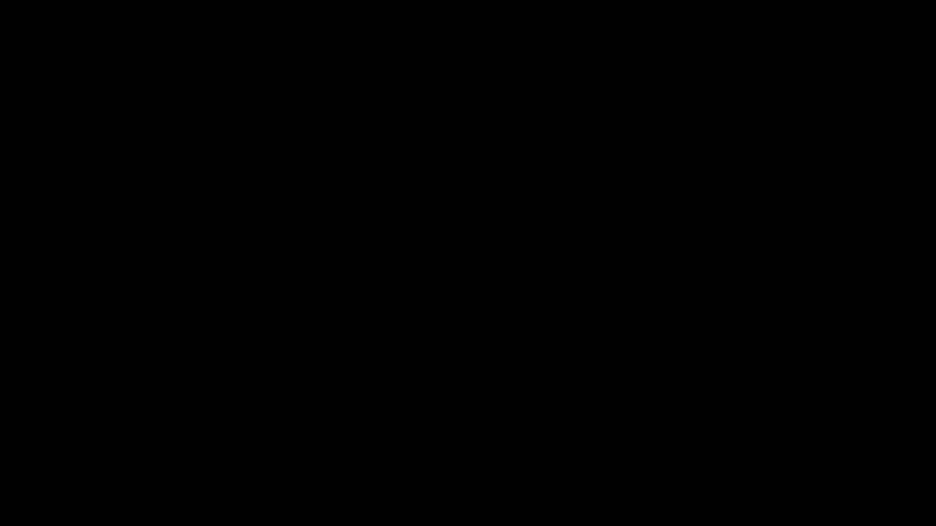
{"action": "double_click", "coordinate": [281, 141]}
{"action": "double_click", "coordinate": [288, 132]}
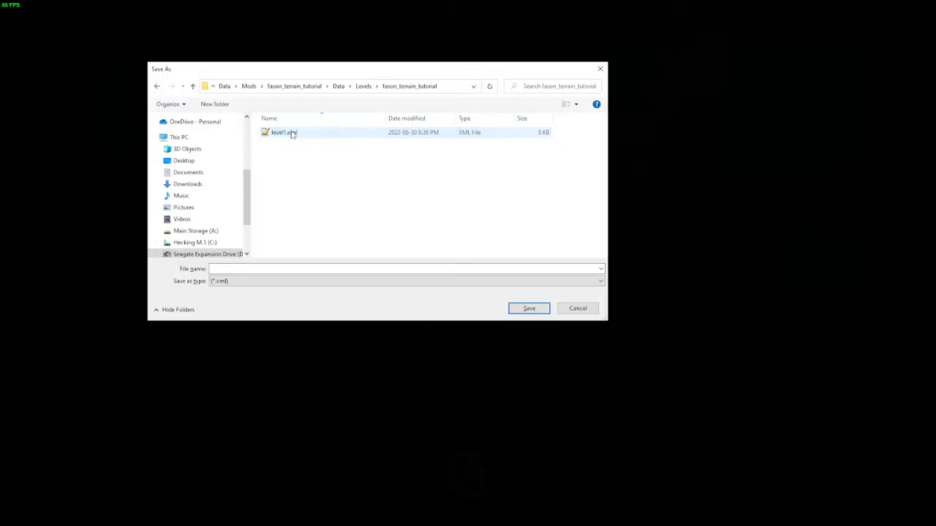
{"action": "double_click", "coordinate": [285, 133]}
{"action": "left_click", "coordinate": [491, 257]}
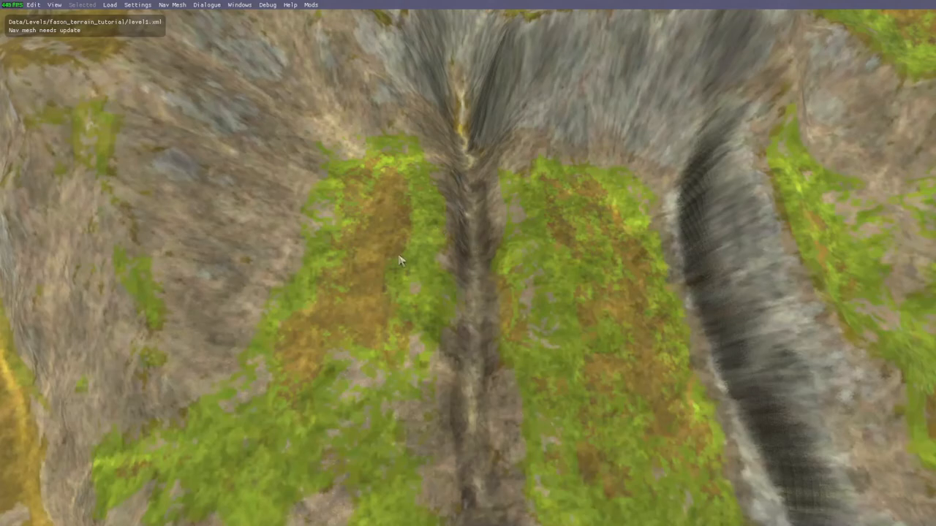
Step: Return to the main menu and exit the game
{"action": "mouse_move", "coordinate": [432, 306]}
{"action": "left_mouse_down"}
{"action": "mouse_move", "coordinate": [422, 286]}
{"action": "mouse_move", "coordinate": [437, 289]}
{"action": "left_mouse_up"}
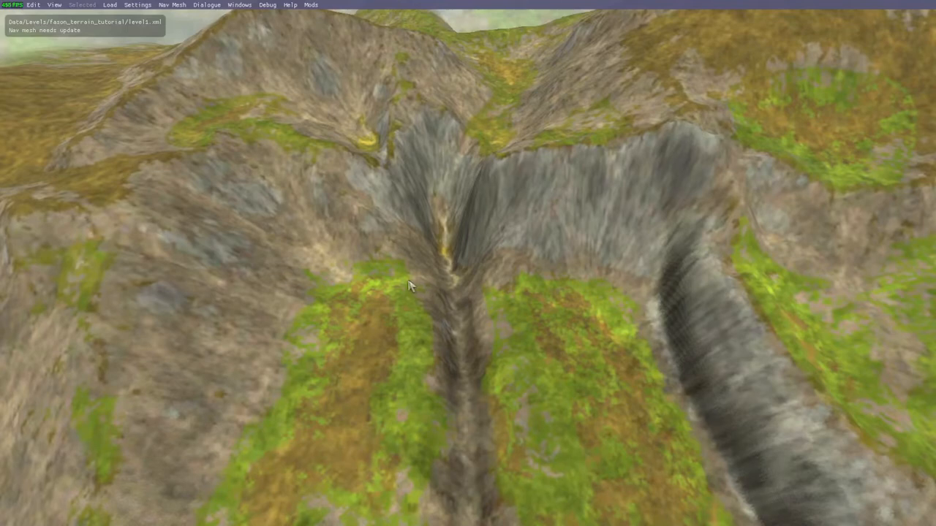
{"action": "key", "text": "Escape"}
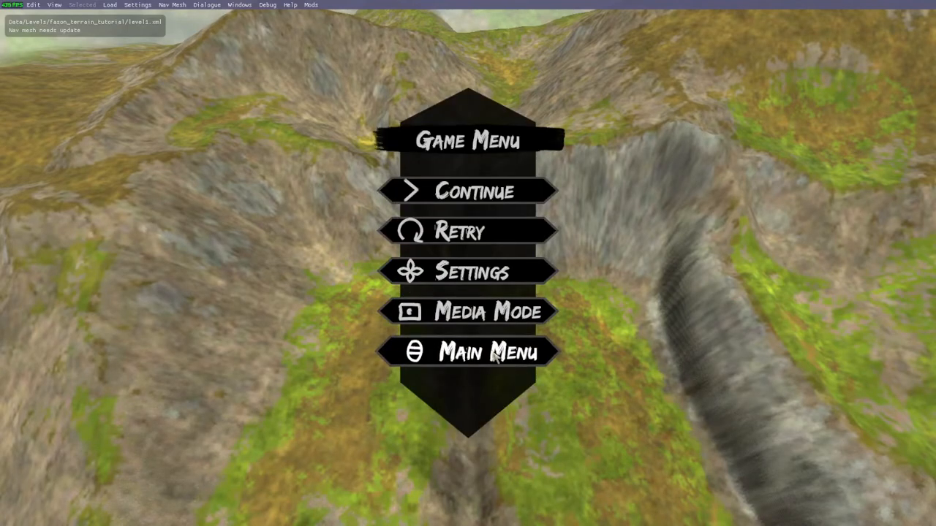
{"action": "left_click", "coordinate": [502, 370]}
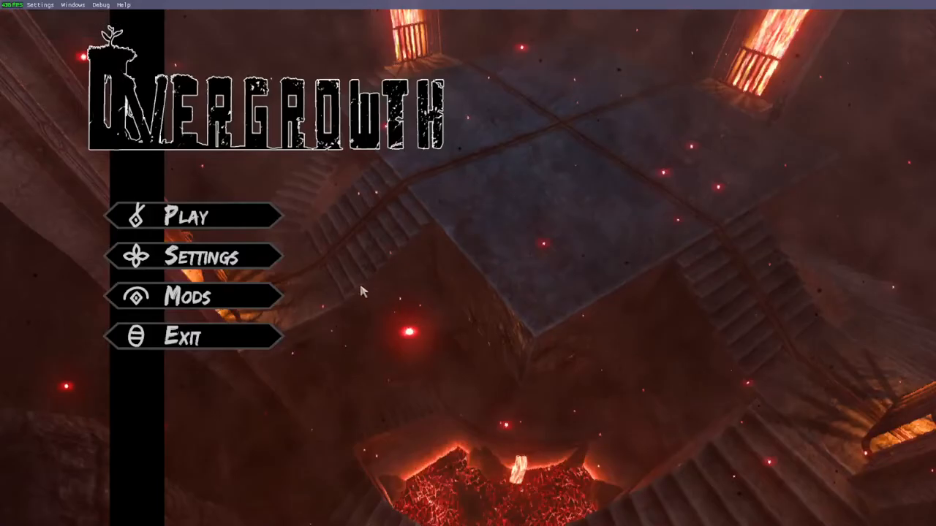
{"action": "left_click", "coordinate": [199, 346]}
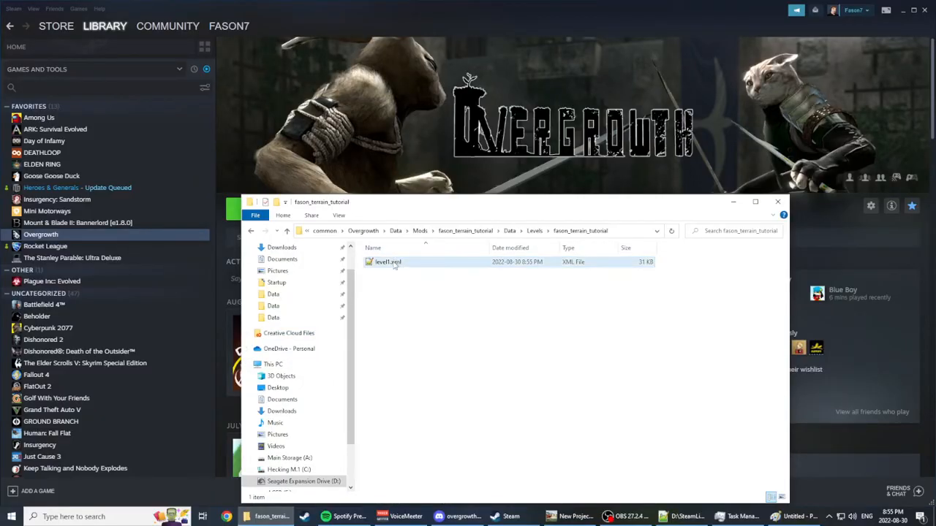
Step: Open level1.xml from the fason_terrain_tutorial levels folder in Notepad++ and reload its modified contents
{"action": "double_click", "coordinate": [388, 262]}
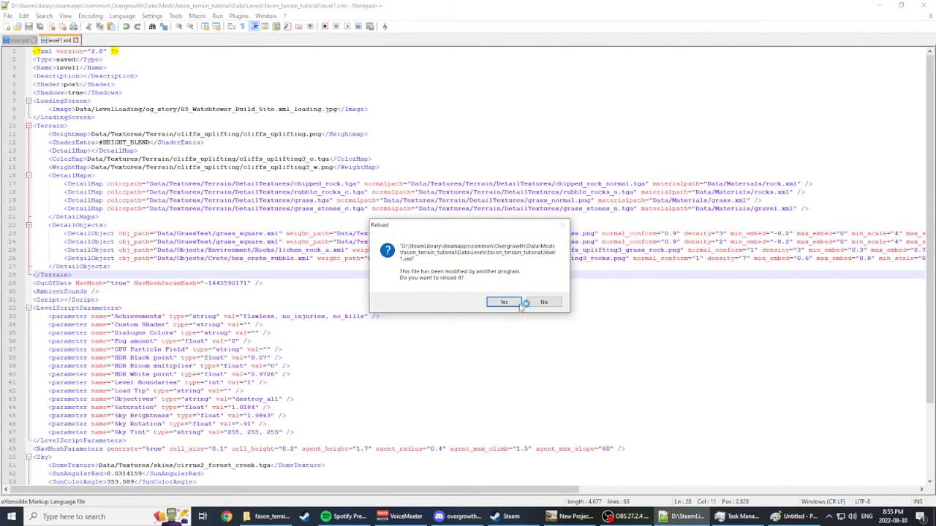
{"action": "left_click", "coordinate": [501, 303]}
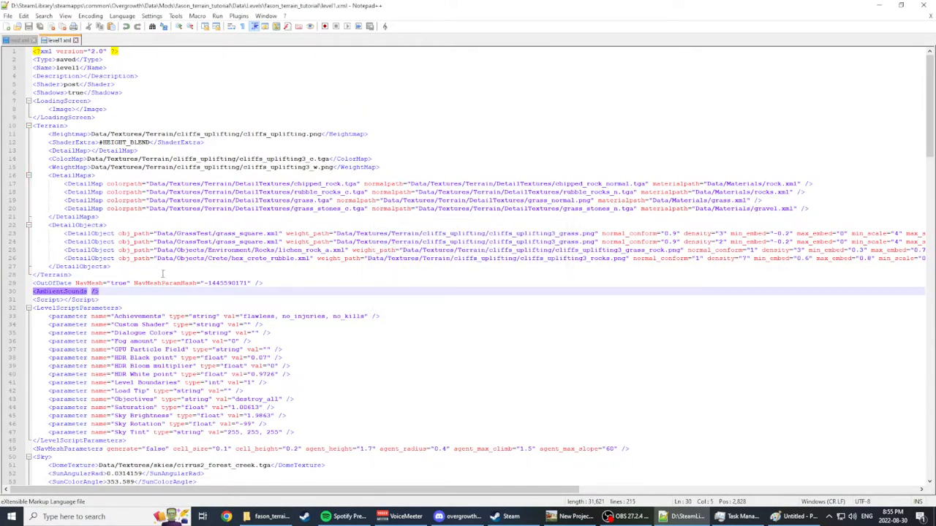
{"action": "left_click", "coordinate": [169, 304]}
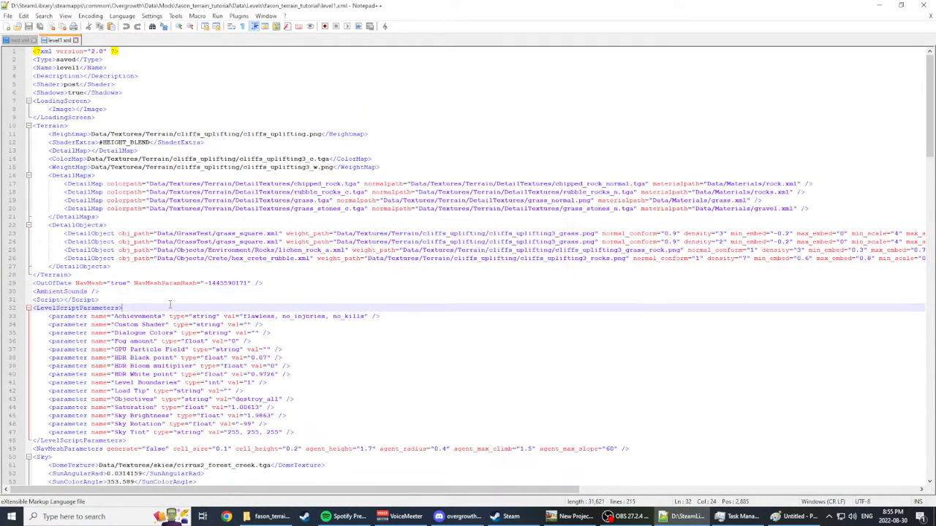
Step: Examine the Heightmap, ColorMap and WeightMap paths in the Terrain section of level1.xml
{"action": "left_click", "coordinate": [126, 133]}
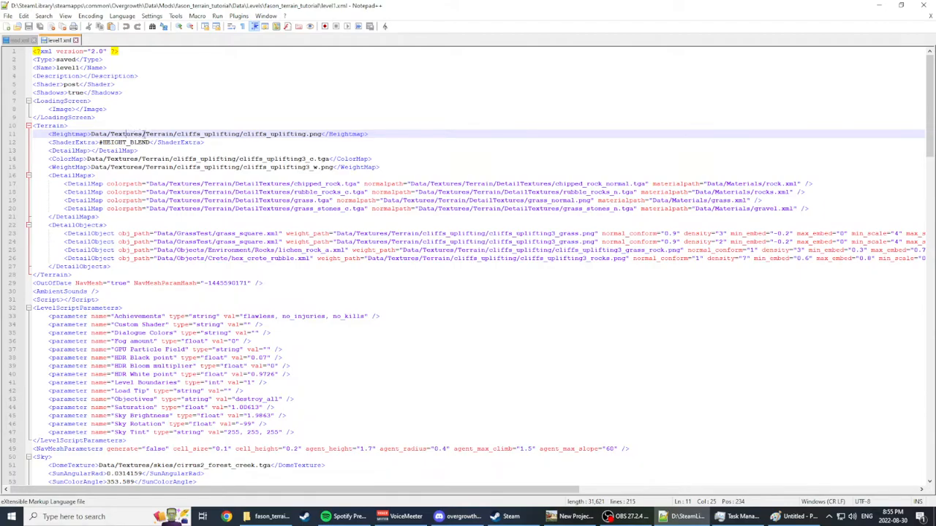
{"action": "left_click", "coordinate": [211, 159]}
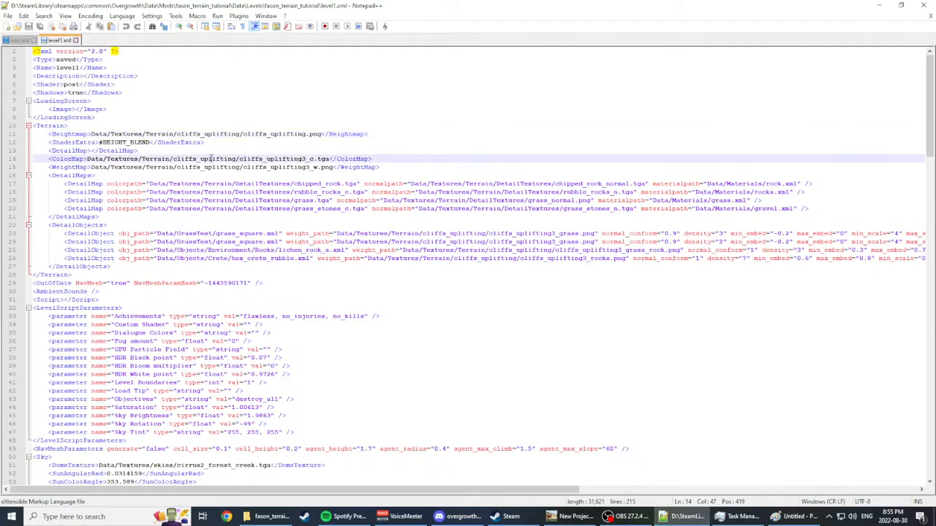
{"action": "left_click", "coordinate": [213, 167]}
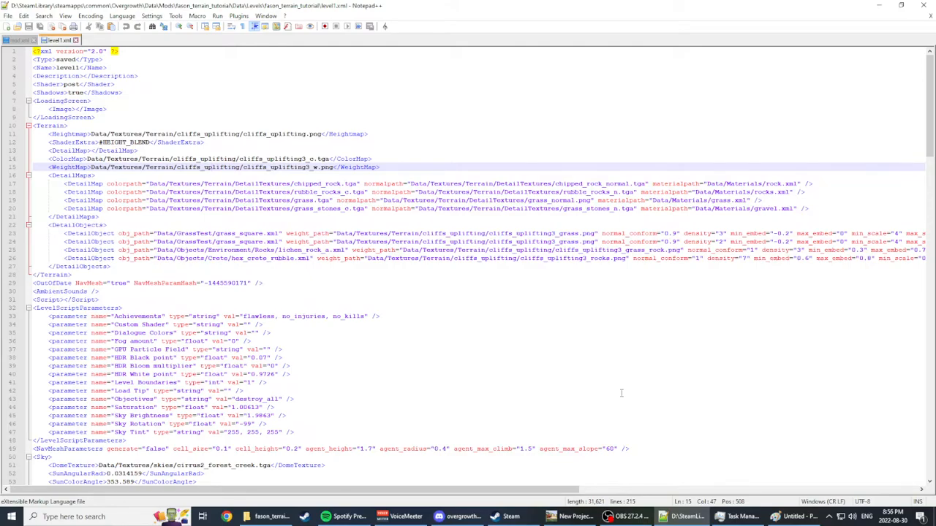
Step: Switch to World Machine and start a new project without saving the current one
{"action": "left_click", "coordinate": [570, 516]}
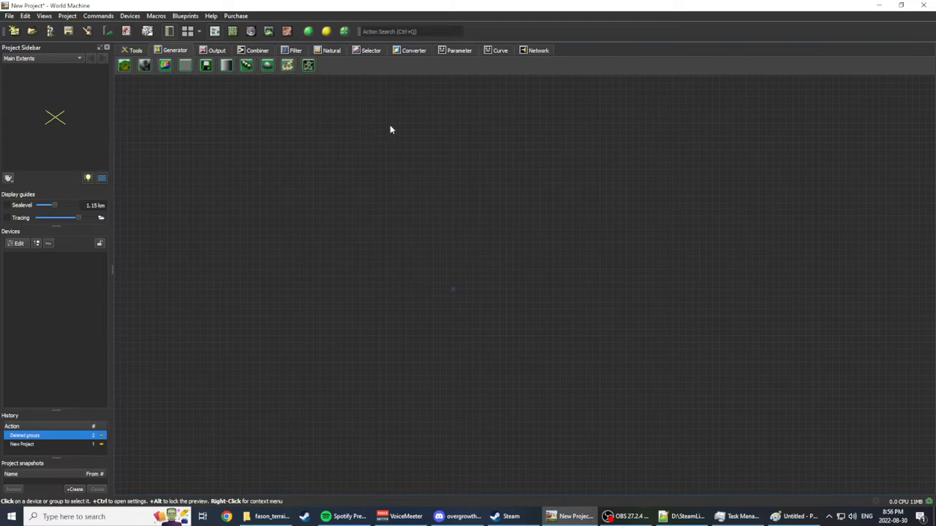
{"action": "left_click", "coordinate": [14, 31]}
{"action": "left_click", "coordinate": [522, 270]}
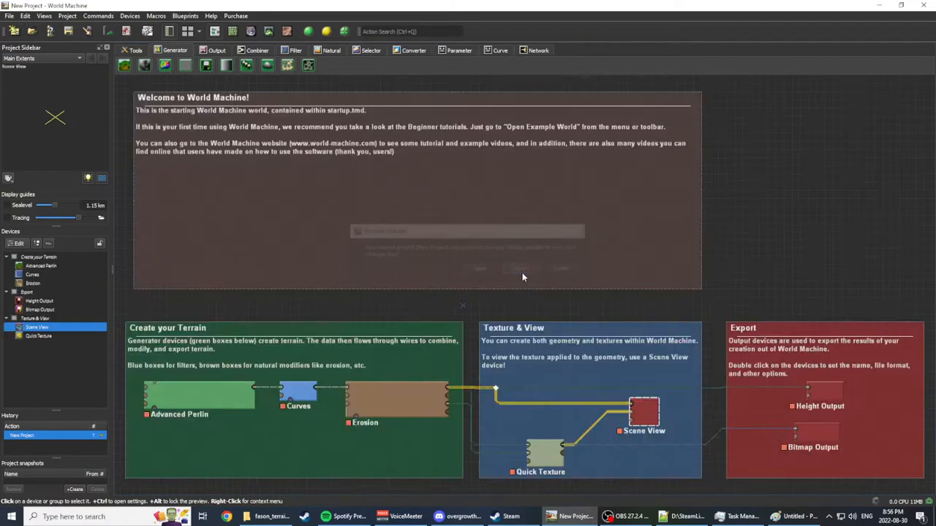
Step: Delete all the starter groups and their devices to leave an empty device workview
{"action": "scroll", "coordinate": [244, 231], "scroll_direction": "down", "scroll_amount": 3}
{"action": "scroll", "coordinate": [249, 223], "scroll_direction": "up", "scroll_amount": 2}
{"action": "scroll", "coordinate": [245, 227], "scroll_direction": "down", "scroll_amount": 2}
{"action": "scroll", "coordinate": [249, 239], "scroll_direction": "up", "scroll_amount": 2}
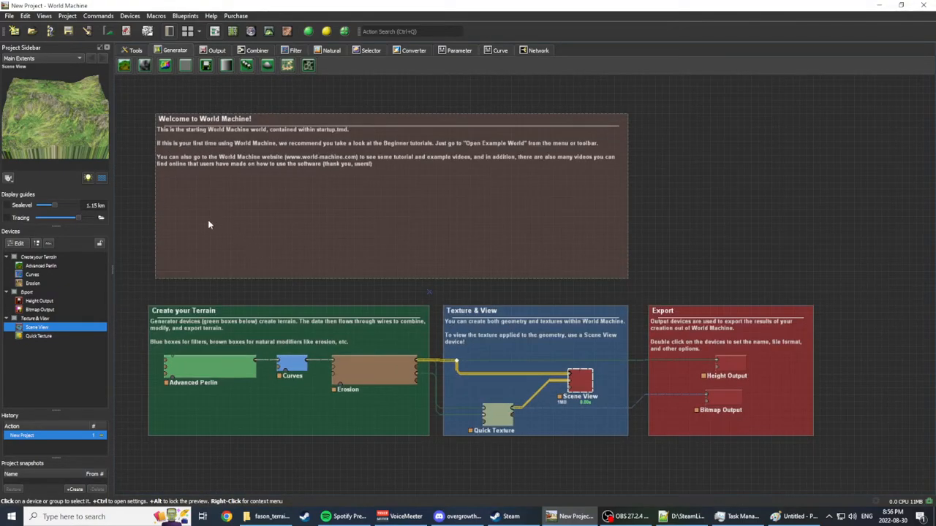
{"action": "scroll", "coordinate": [208, 220], "scroll_direction": "down", "scroll_amount": 2}
{"action": "left_click_drag", "start_coordinate": [133, 92], "coordinate": [805, 451]}
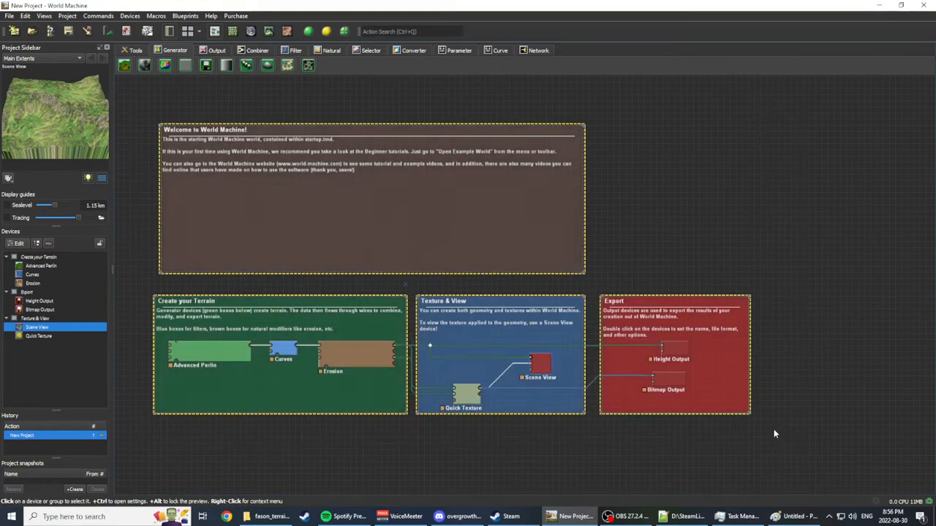
{"action": "key", "text": "Delete"}
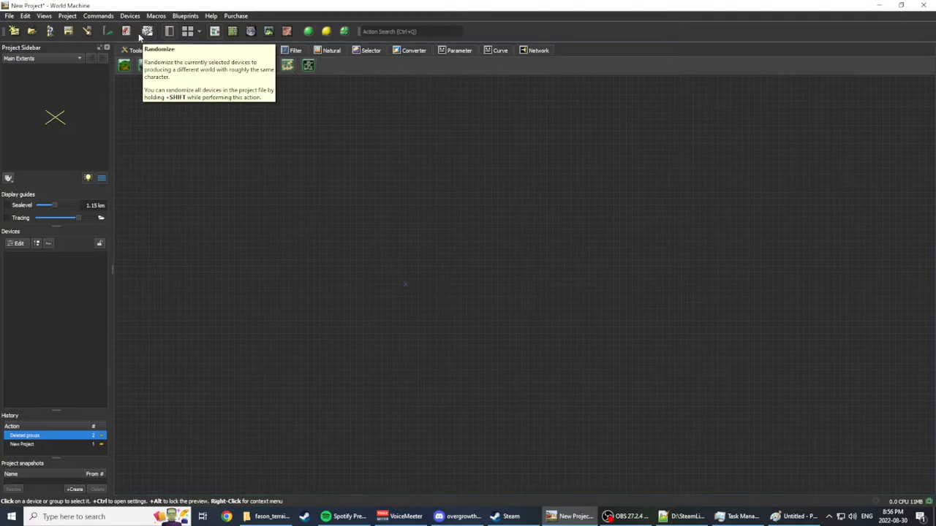
Step: Set the project's build resolution to the power-of-two type at 1024 x 1024 and apply the project settings
{"action": "left_click", "coordinate": [110, 33]}
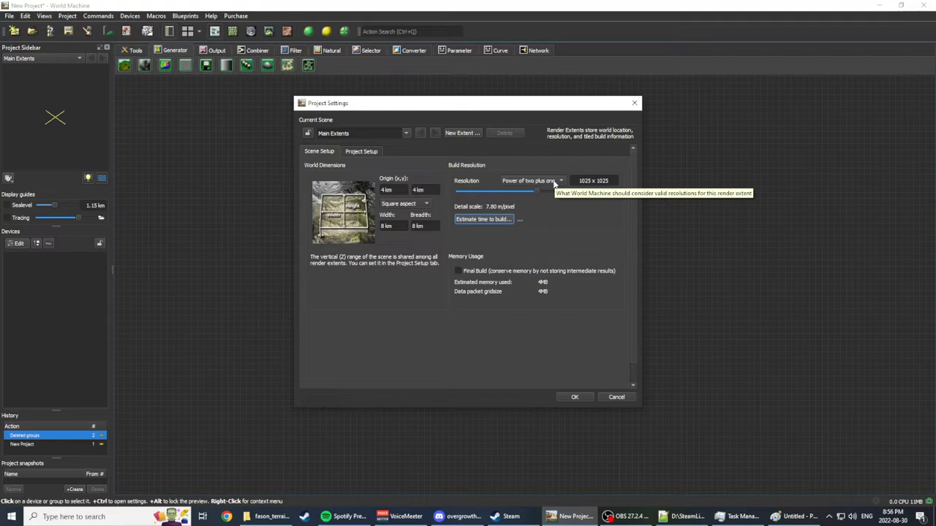
{"action": "left_click", "coordinate": [554, 183]}
{"action": "left_click", "coordinate": [541, 173]}
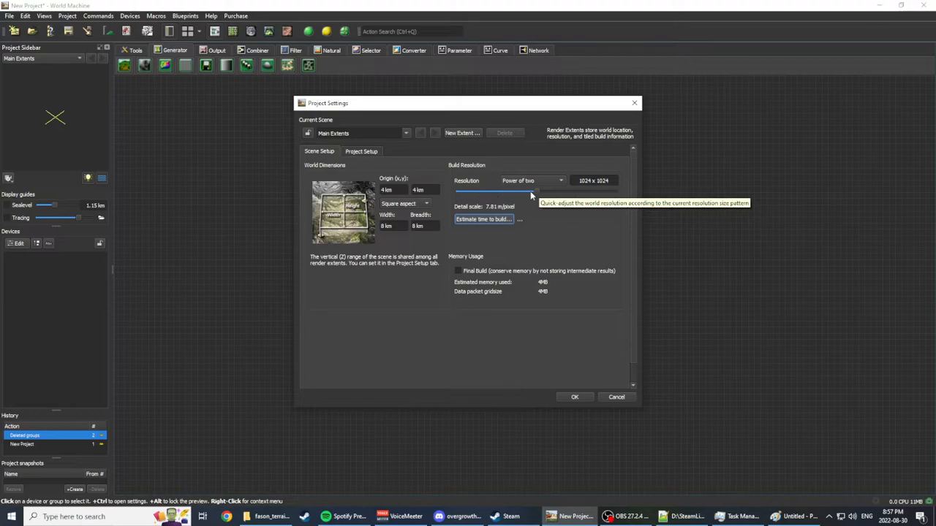
{"action": "left_click", "coordinate": [576, 397]}
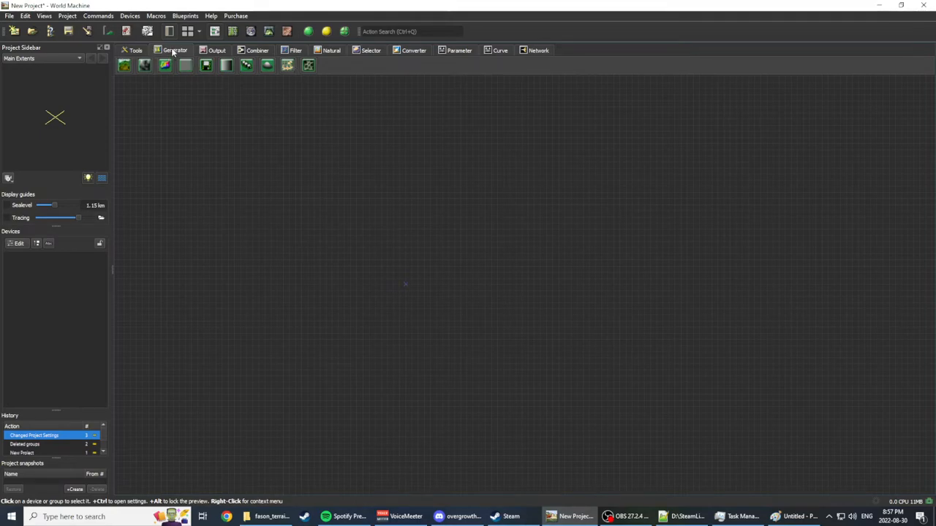
Step: Add an Advanced Perlin generator to the empty device workview
{"action": "left_click", "coordinate": [124, 65]}
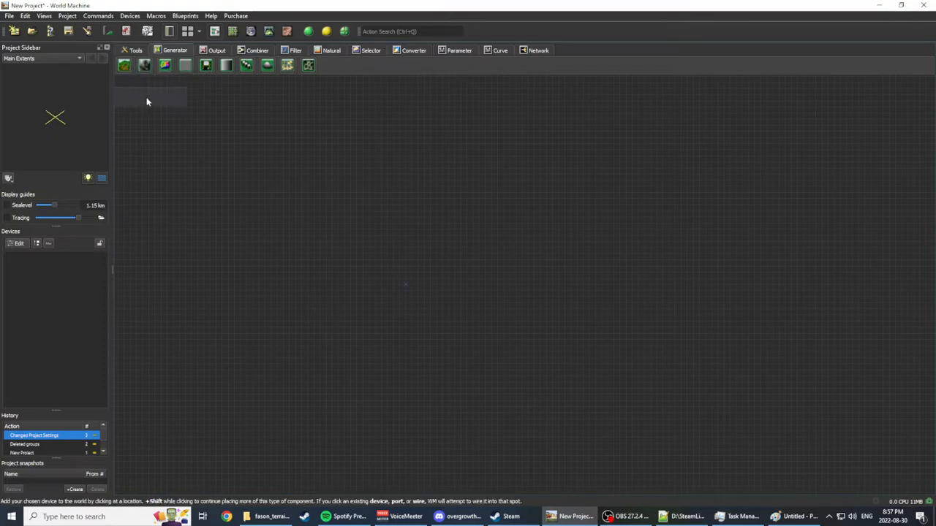
{"action": "left_click", "coordinate": [305, 294]}
{"action": "left_click", "coordinate": [315, 255]}
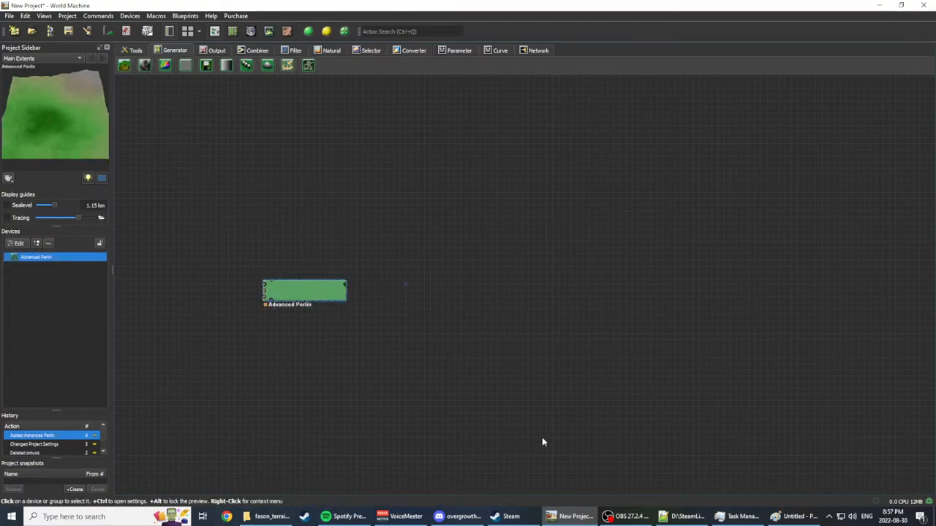
Step: Set the Advanced Perlin's style to Smooth Ridged and its feature scale to 3.35 km
{"action": "left_click", "coordinate": [321, 294]}
{"action": "double_click", "coordinate": [322, 295]}
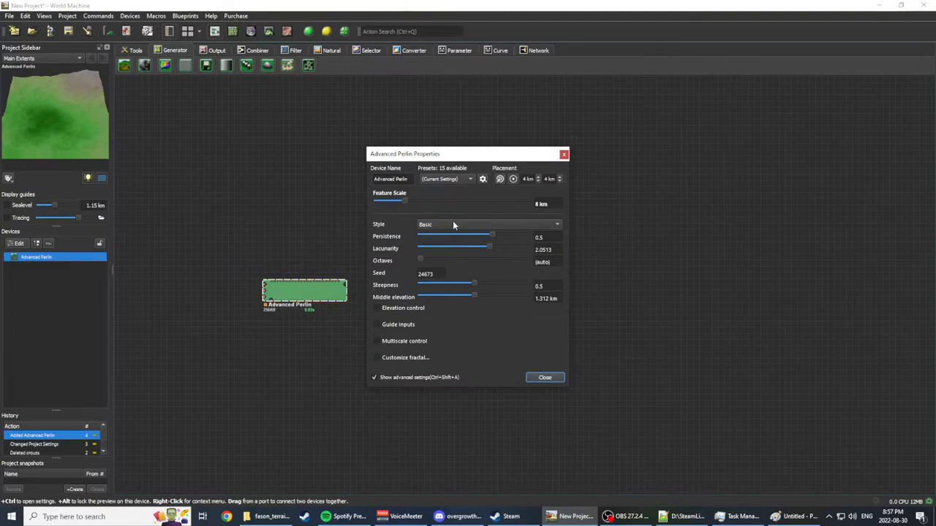
{"action": "left_click", "coordinate": [441, 226]}
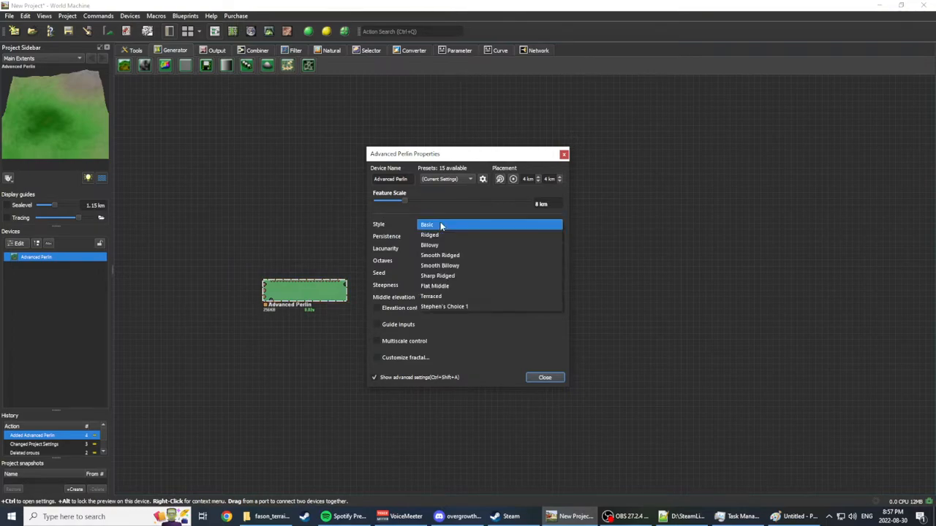
{"action": "left_click", "coordinate": [480, 255]}
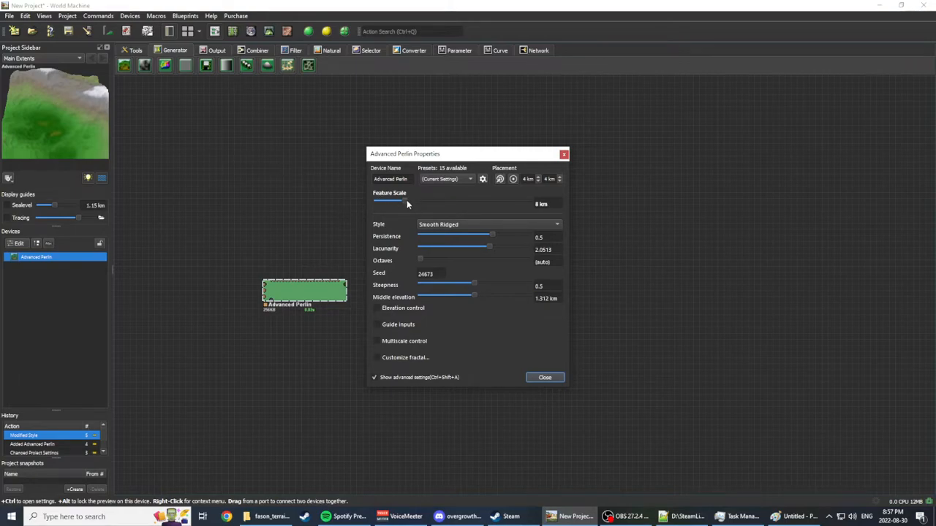
{"action": "left_click_drag", "start_coordinate": [407, 203], "coordinate": [395, 203]}
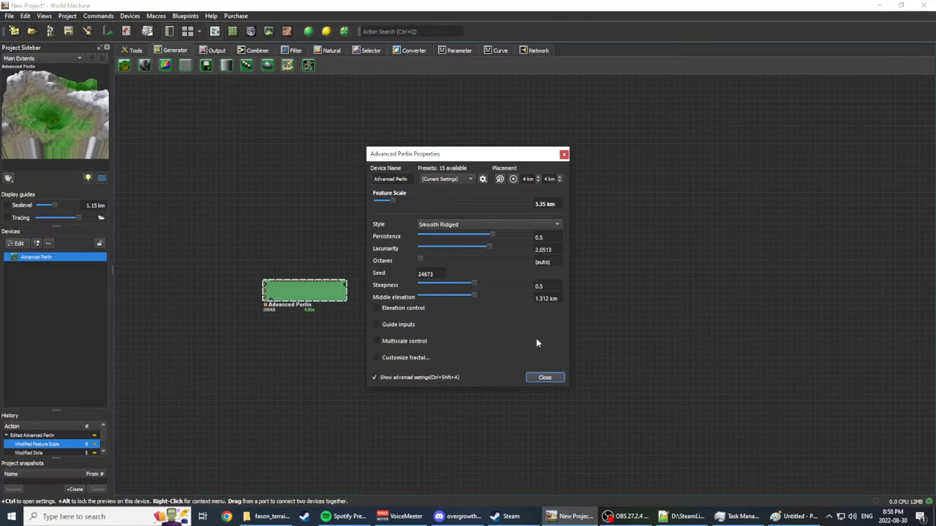
{"action": "left_click", "coordinate": [545, 377]}
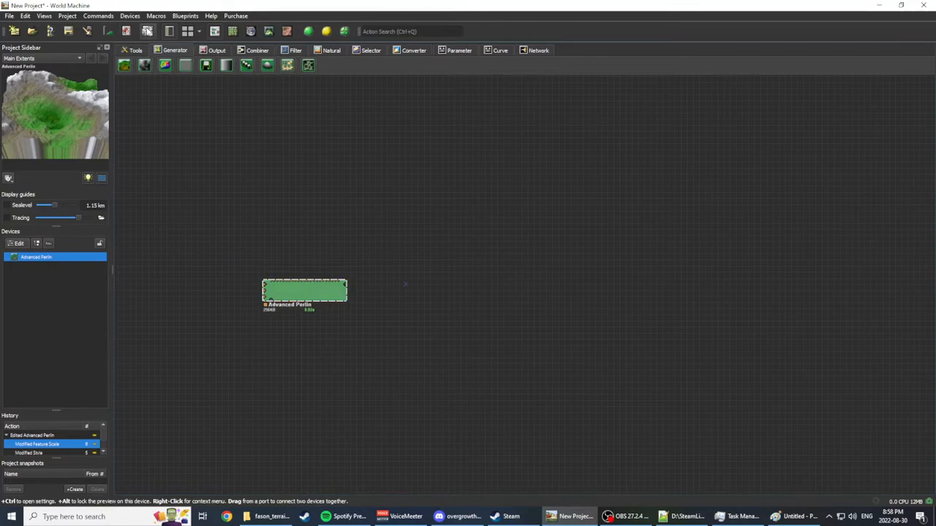
Step: Randomize the Advanced Perlin device repeatedly to get a different mountain layout
{"action": "left_click", "coordinate": [147, 31]}
{"action": "left_click", "coordinate": [147, 31]}
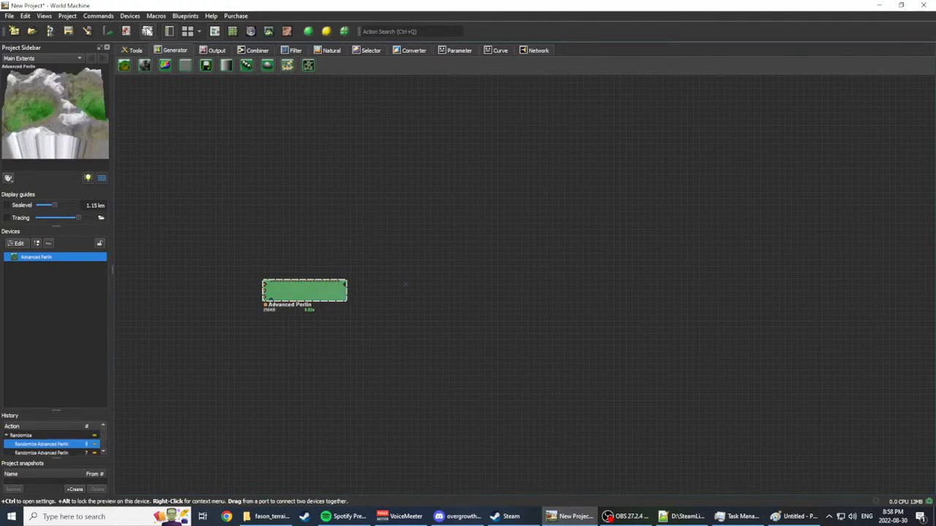
{"action": "left_click", "coordinate": [147, 31]}
{"action": "left_click", "coordinate": [147, 31]}
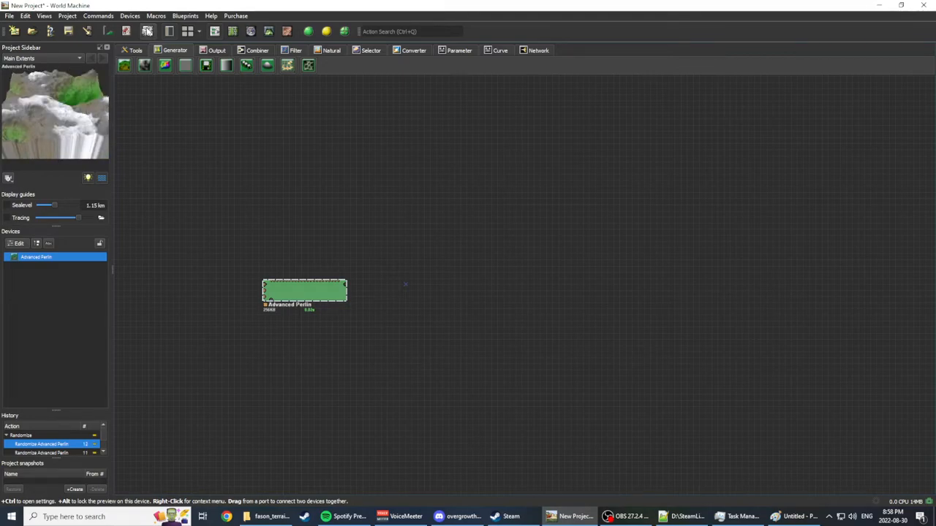
{"action": "left_click", "coordinate": [147, 30]}
{"action": "left_click", "coordinate": [147, 30]}
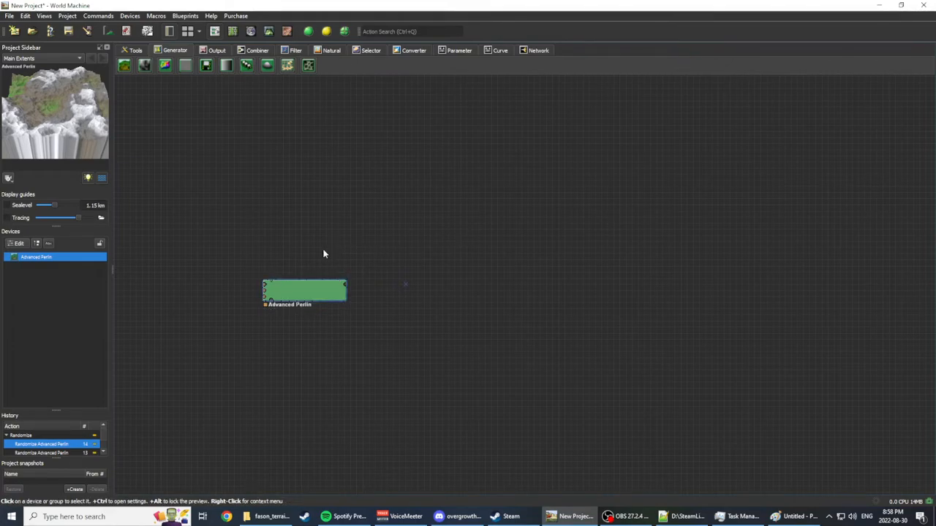
Step: Move the Advanced Perlin device to make room and add a Shapes generator in front of it
{"action": "left_click", "coordinate": [301, 294]}
{"action": "left_click_drag", "start_coordinate": [280, 283], "coordinate": [381, 255]}
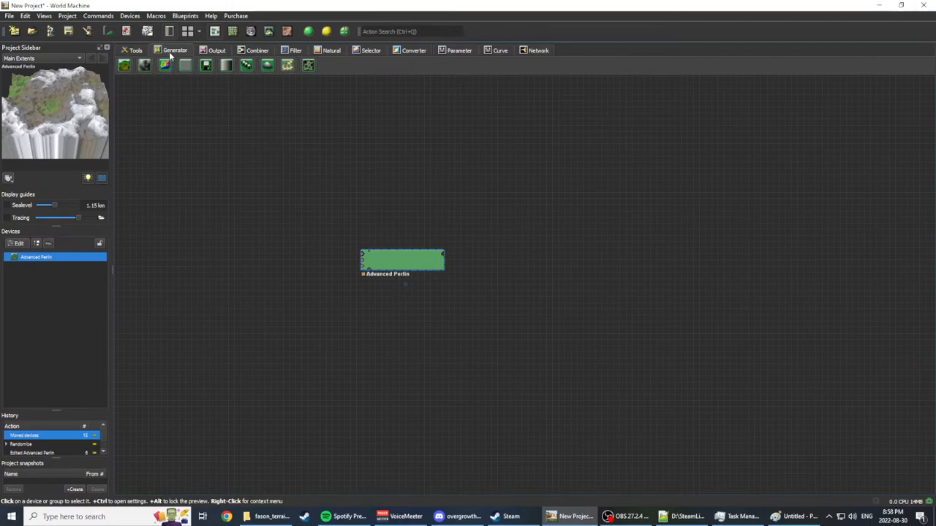
{"action": "left_click", "coordinate": [287, 65]}
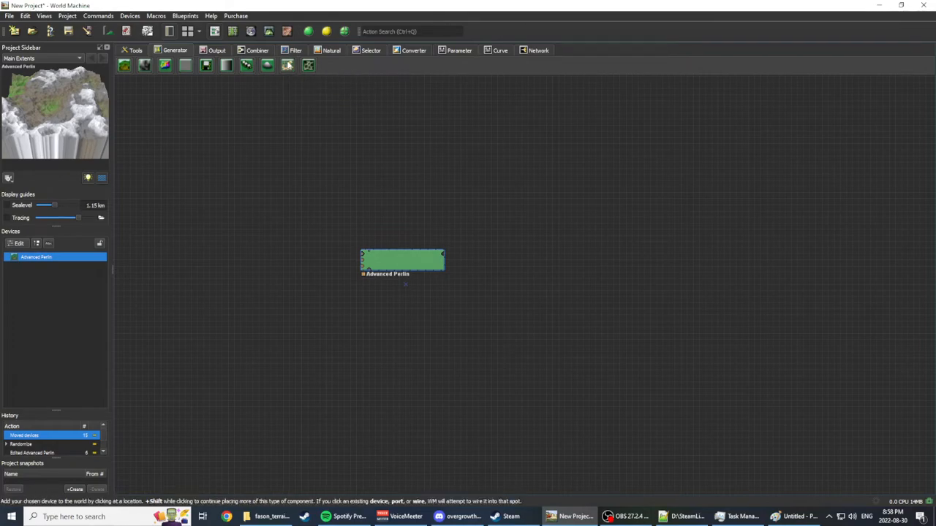
{"action": "left_click", "coordinate": [272, 262]}
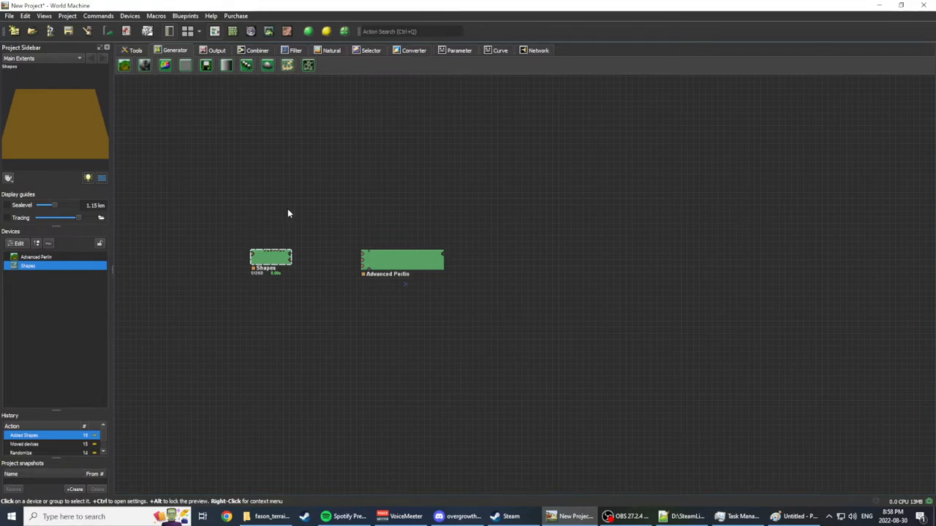
Step: Open the Shapes device for editing and draw a circle near the middle of the world
{"action": "double_click", "coordinate": [267, 261]}
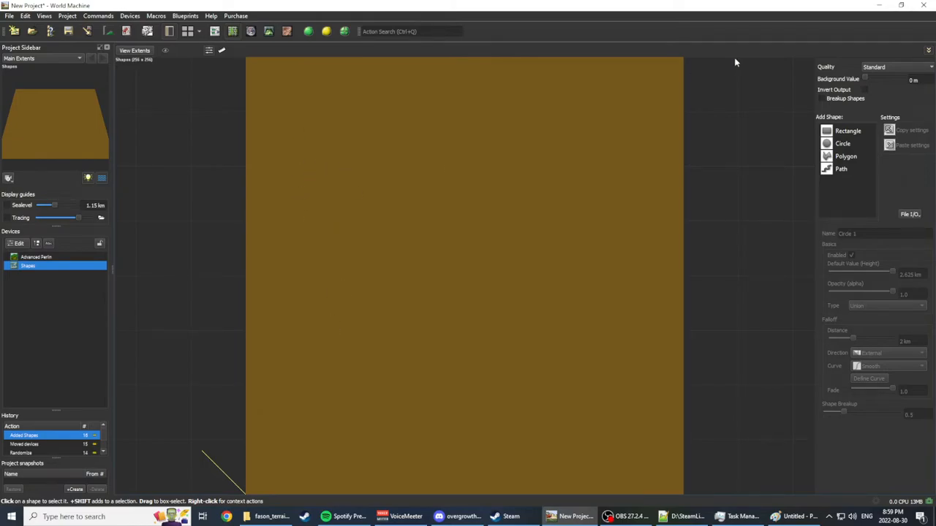
{"action": "left_click", "coordinate": [827, 144]}
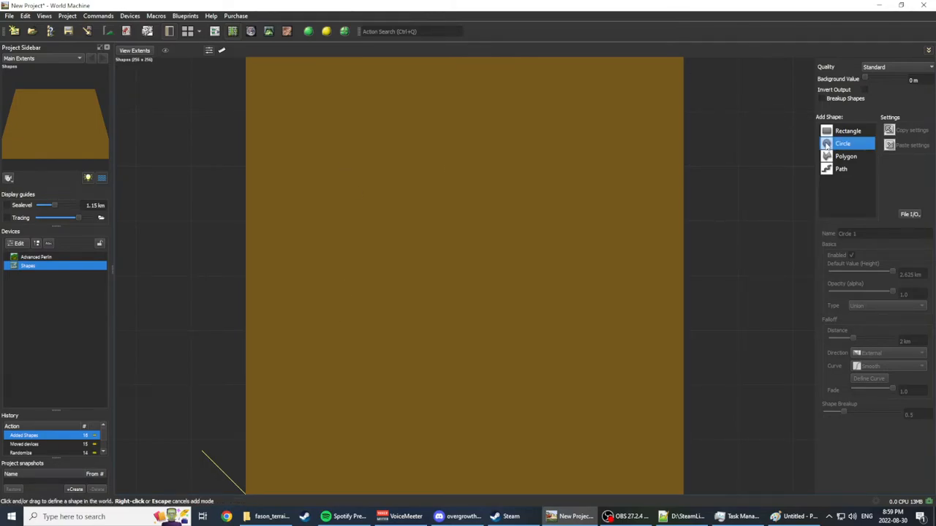
{"action": "left_click_drag", "start_coordinate": [444, 257], "coordinate": [501, 305]}
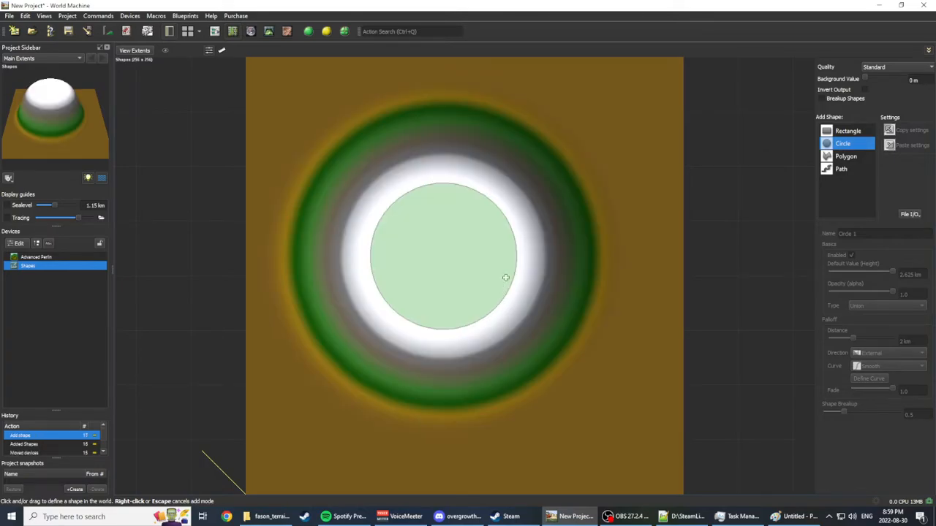
{"action": "middle_click_drag", "start_coordinate": [560, 227], "coordinate": [556, 223]}
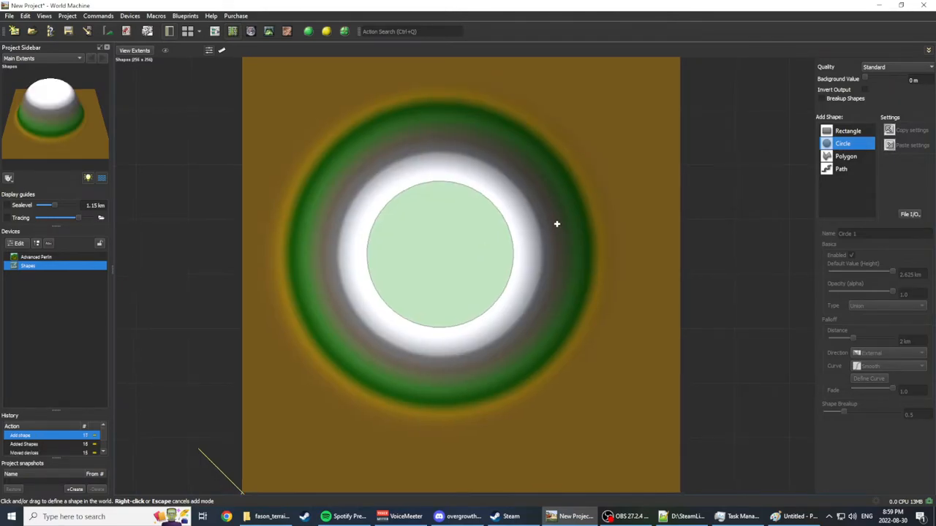
{"action": "key", "text": "Escape"}
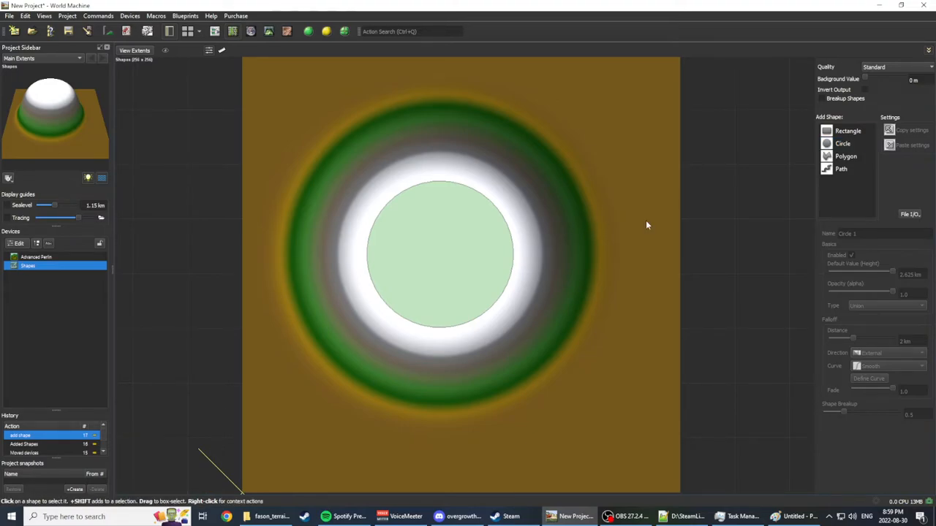
Step: Invert the Shapes output and reposition the circle closer to the centre of the map
{"action": "left_click", "coordinate": [438, 226]}
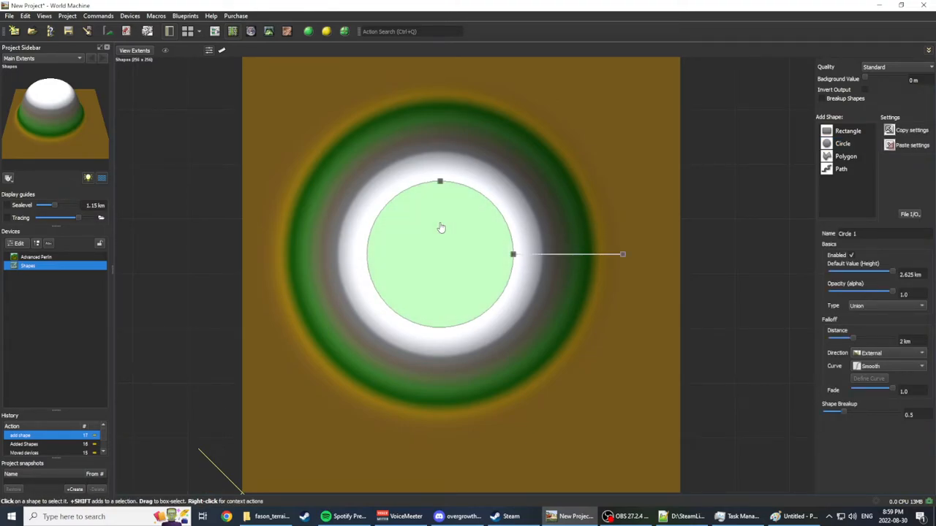
{"action": "left_click", "coordinate": [865, 90]}
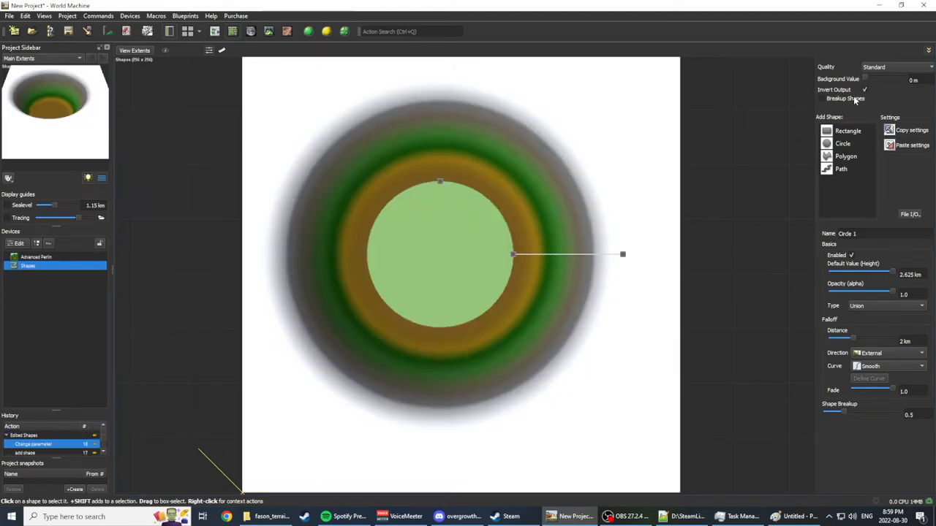
{"action": "left_click_drag", "start_coordinate": [452, 261], "coordinate": [468, 270]}
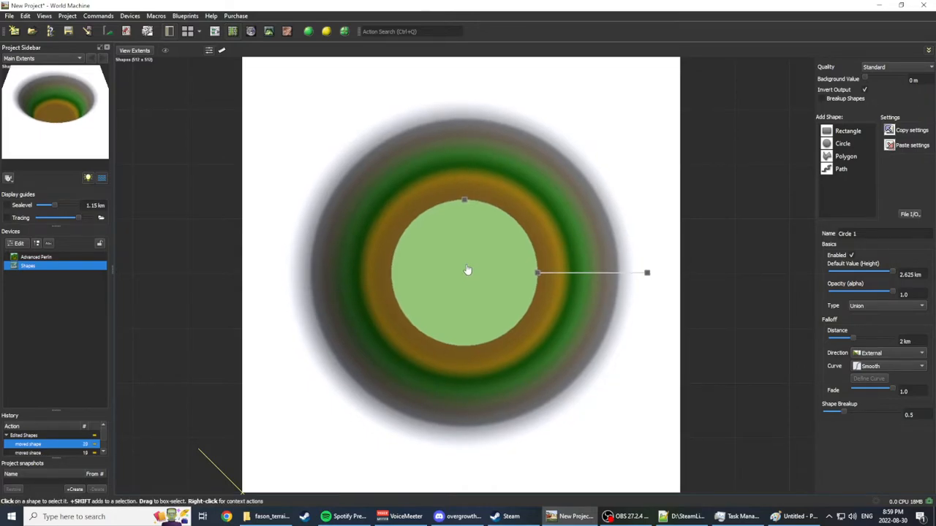
Step: Enable shape breakup with an intensity of 0.34 and a frequency of 5 km, then deselect the circle
{"action": "left_click", "coordinate": [822, 98]}
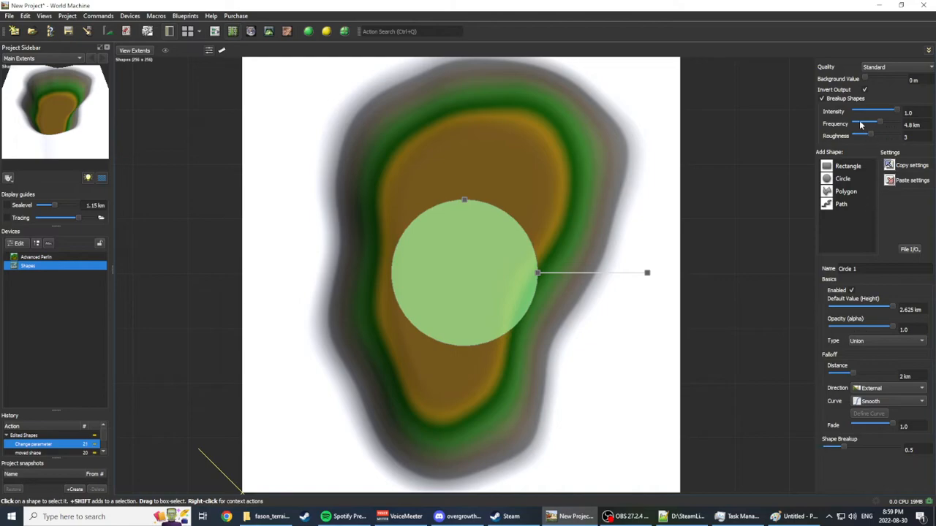
{"action": "left_click_drag", "start_coordinate": [880, 123], "coordinate": [863, 116]}
{"action": "left_click_drag", "start_coordinate": [876, 115], "coordinate": [872, 117]}
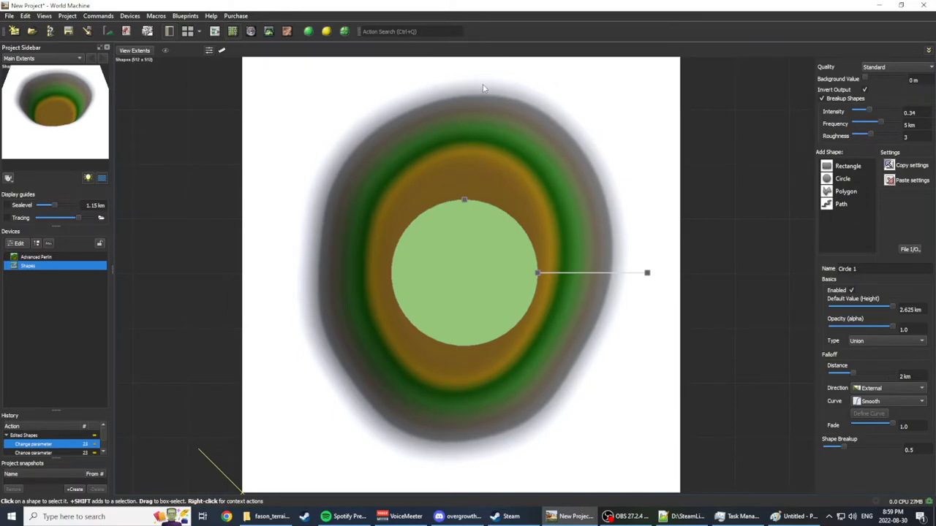
{"action": "left_click", "coordinate": [705, 131]}
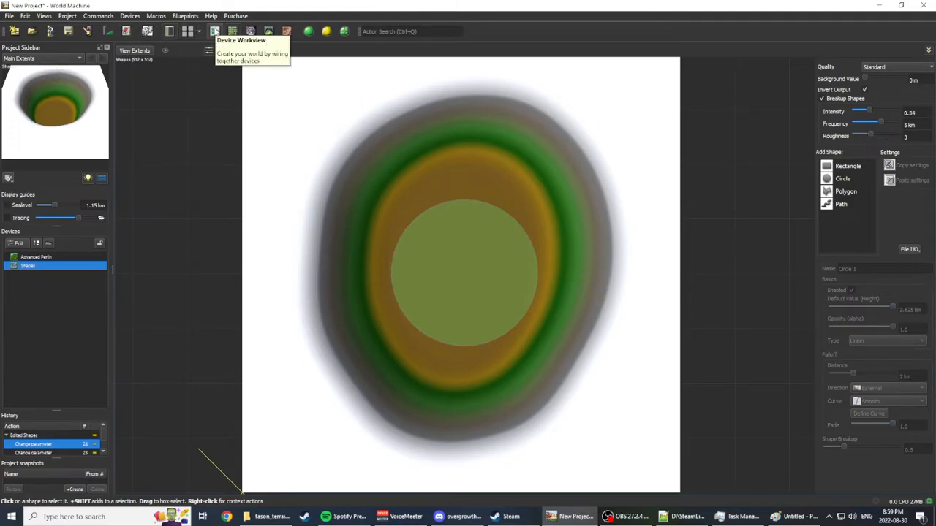
Step: Return to the device workview and wire the Shapes output into the Advanced Perlin's Shaping Guide input
{"action": "left_click", "coordinate": [214, 32]}
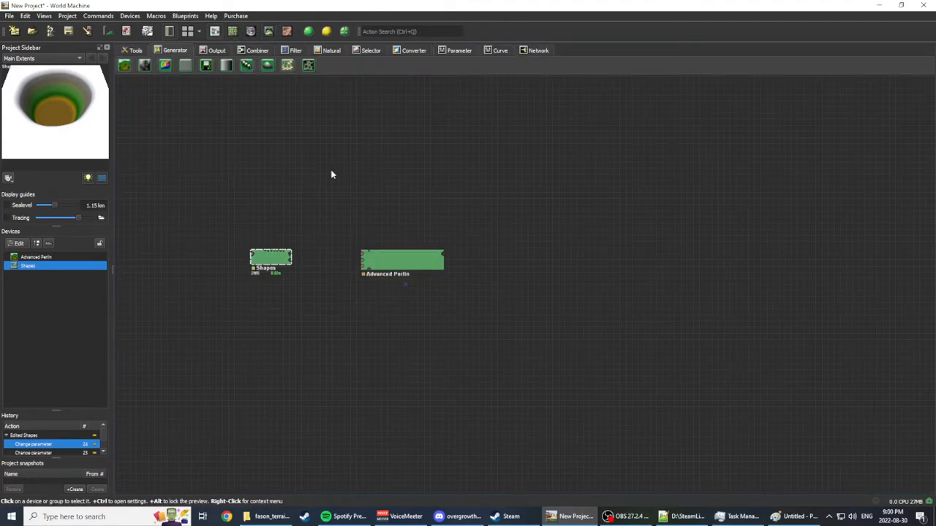
{"action": "left_click_drag", "start_coordinate": [272, 262], "coordinate": [363, 258]}
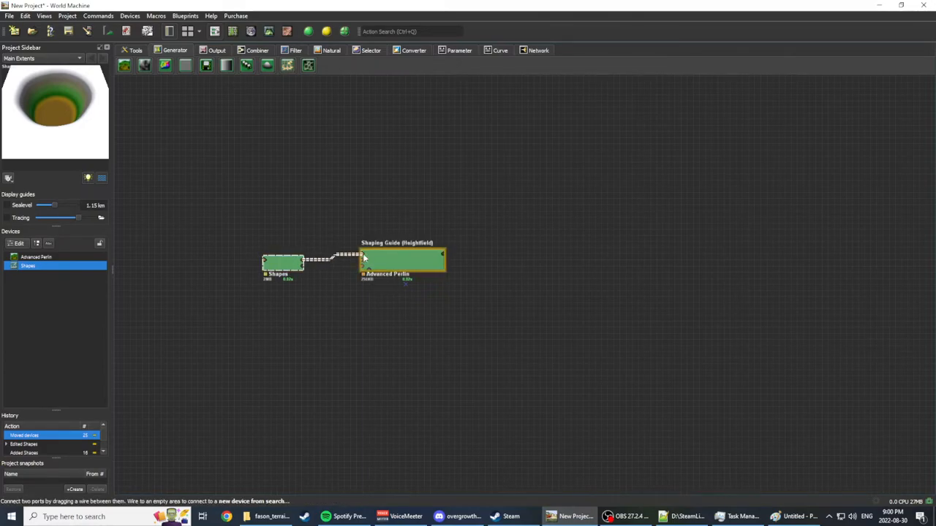
{"action": "left_click_drag", "start_coordinate": [363, 257], "coordinate": [402, 265]}
{"action": "left_click", "coordinate": [402, 265]}
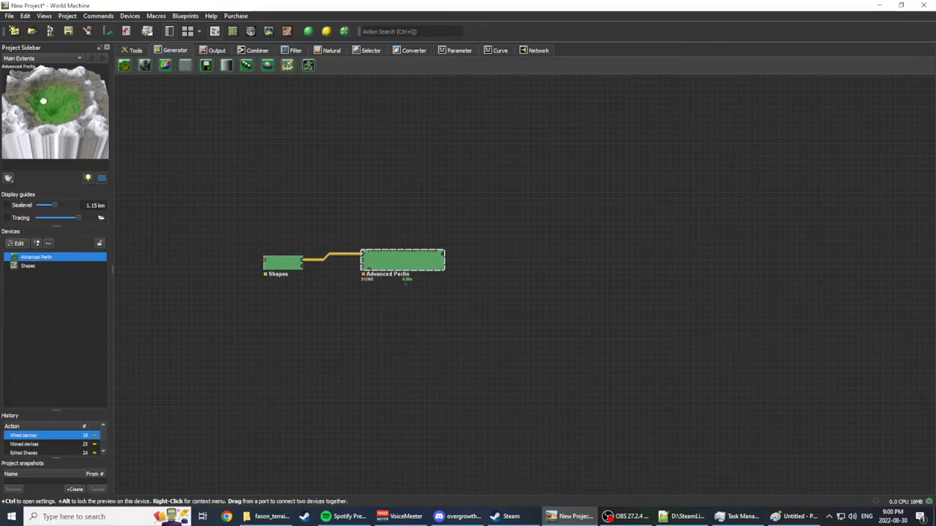
Step: Examine the shaped Advanced Perlin terrain from different angles in the 3D view
{"action": "left_click", "coordinate": [268, 31]}
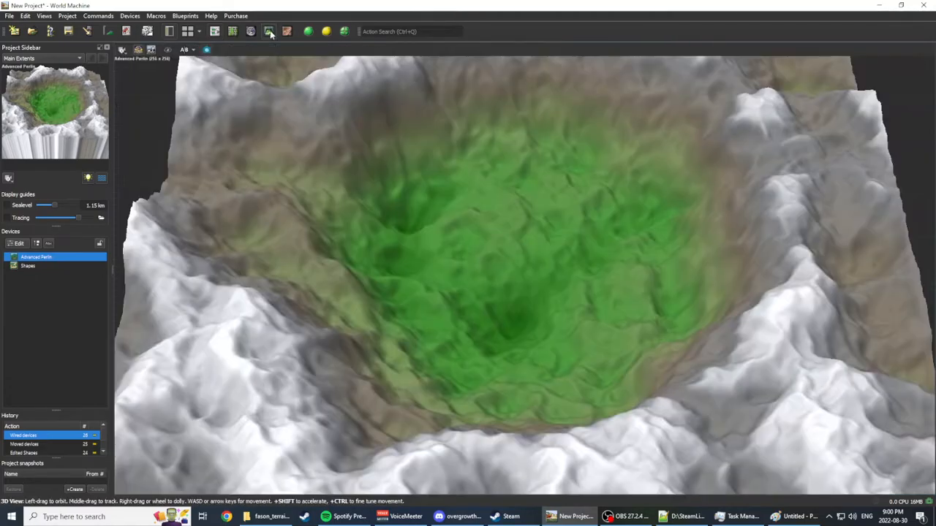
{"action": "left_click_drag", "start_coordinate": [546, 275], "coordinate": [633, 257]}
{"action": "left_click_drag", "start_coordinate": [541, 253], "coordinate": [531, 273]}
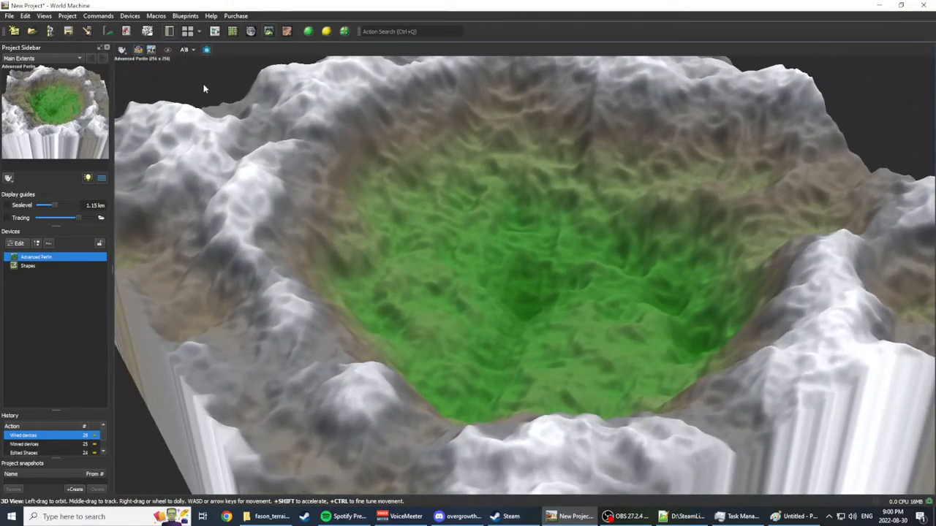
Step: Return to the device workview, add an Erosion device after Advanced Perlin, and wire the Perlin output into Erosion's primary input
{"action": "left_click", "coordinate": [212, 33]}
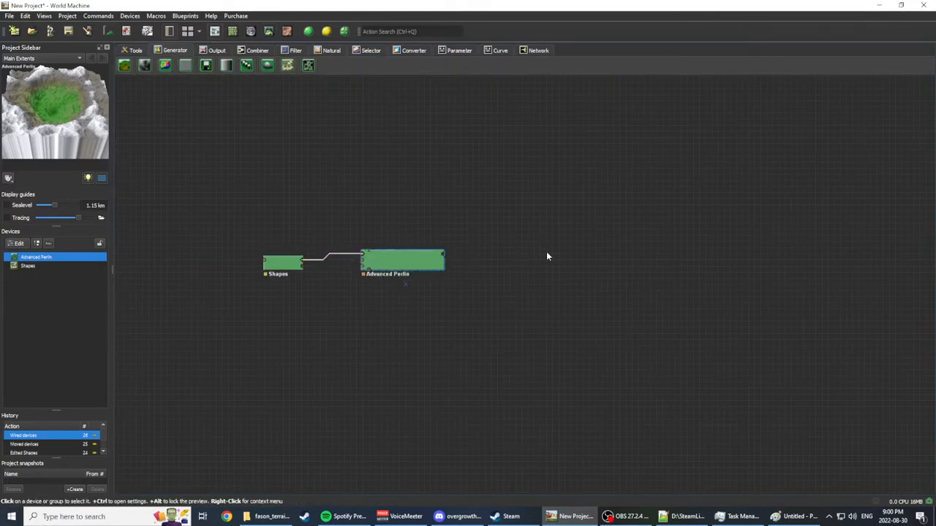
{"action": "right_click_drag", "start_coordinate": [522, 265], "coordinate": [439, 265]}
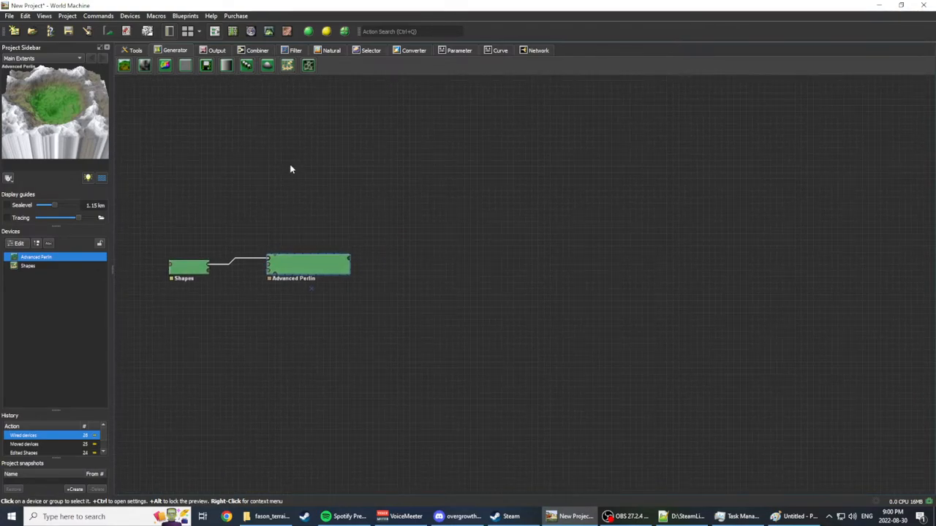
{"action": "left_click", "coordinate": [331, 51]}
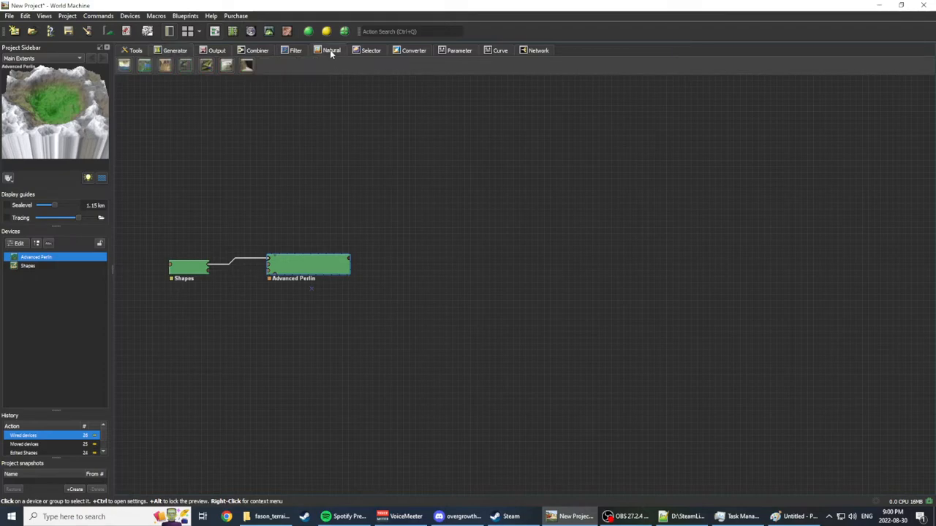
{"action": "left_click", "coordinate": [165, 66]}
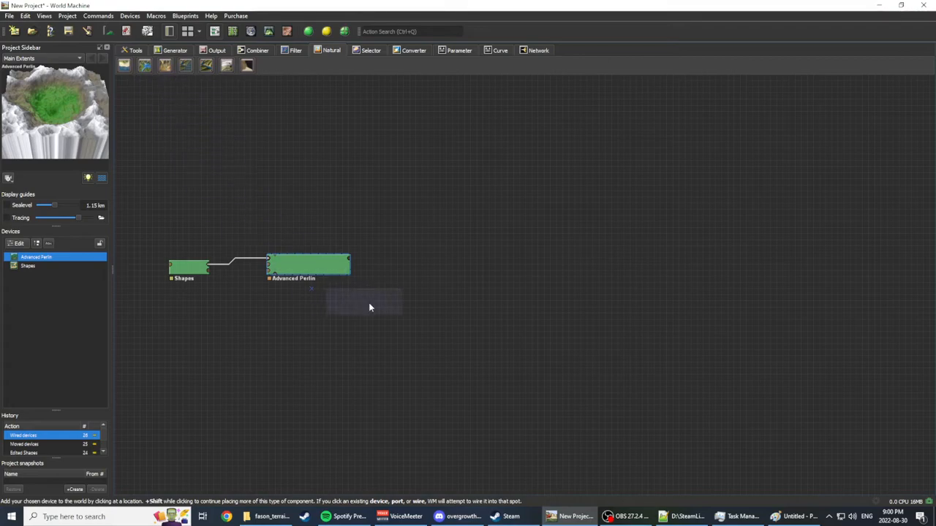
{"action": "left_click", "coordinate": [424, 269]}
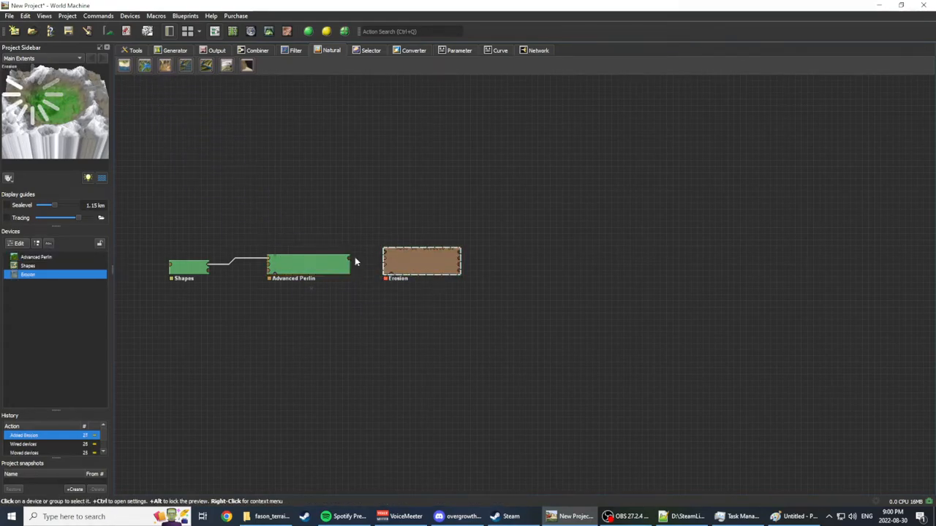
{"action": "left_click_drag", "start_coordinate": [350, 258], "coordinate": [386, 254]}
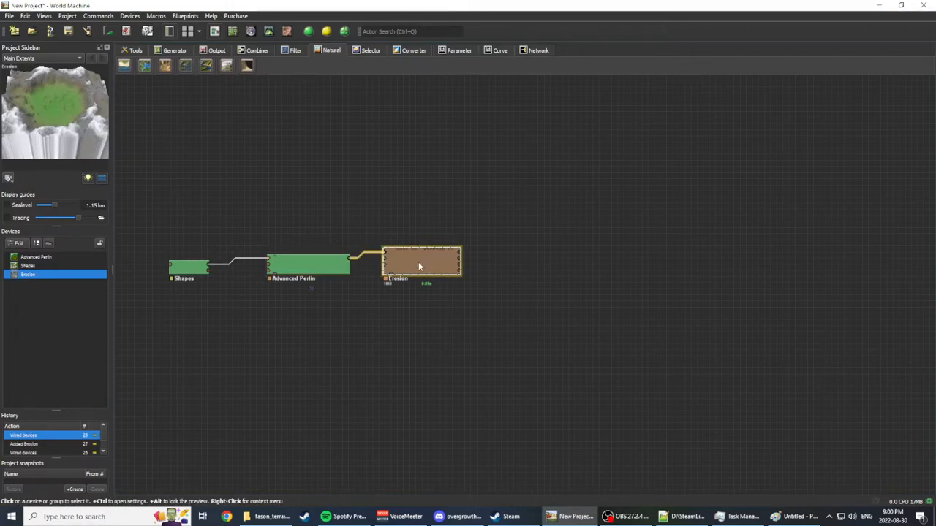
Step: Set the Erosion device's duration to 120 and adjust its rock hardness
{"action": "double_click", "coordinate": [419, 265]}
{"action": "left_click_drag", "start_coordinate": [452, 256], "coordinate": [471, 280]}
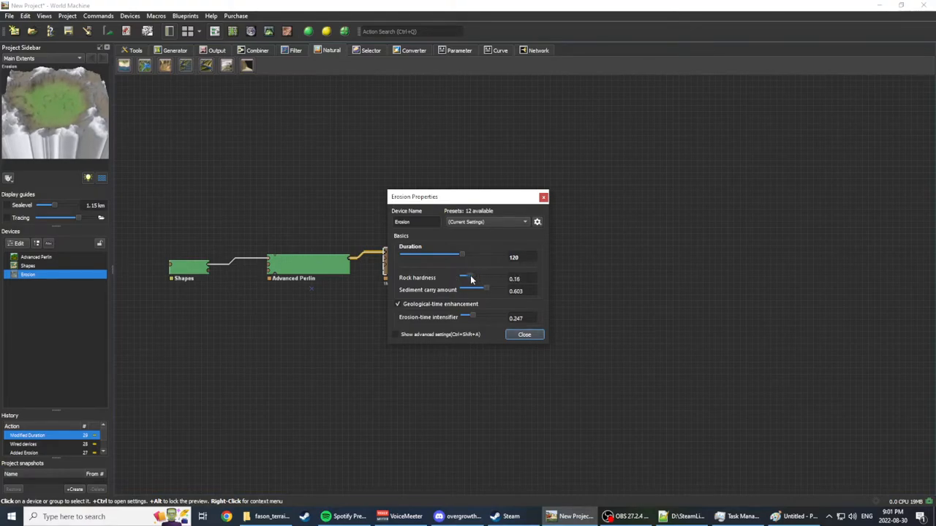
{"action": "left_click", "coordinate": [519, 335]}
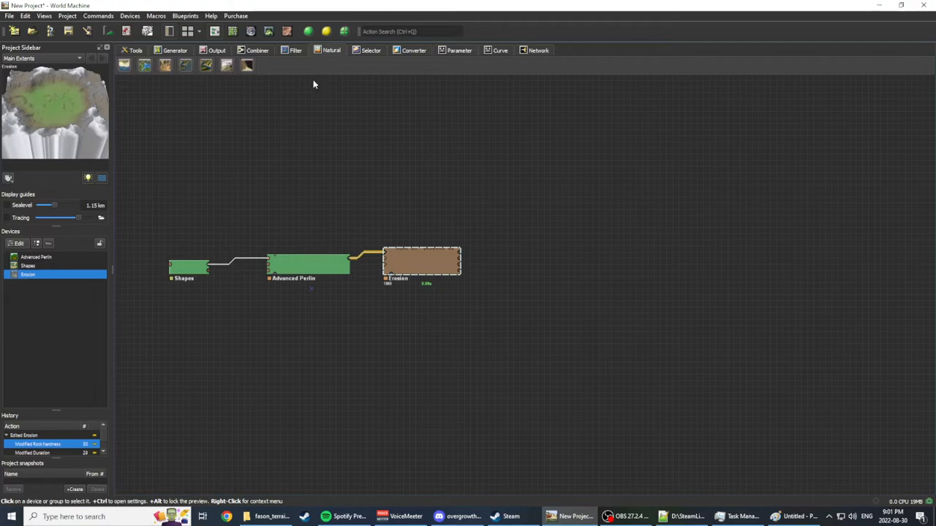
Step: Examine the eroded valley and surrounding mountains from different angles in the 3D view
{"action": "left_click", "coordinate": [268, 32]}
{"action": "scroll", "coordinate": [395, 274], "scroll_direction": "up", "scroll_amount": 3}
{"action": "left_click_drag", "start_coordinate": [395, 270], "coordinate": [530, 300]}
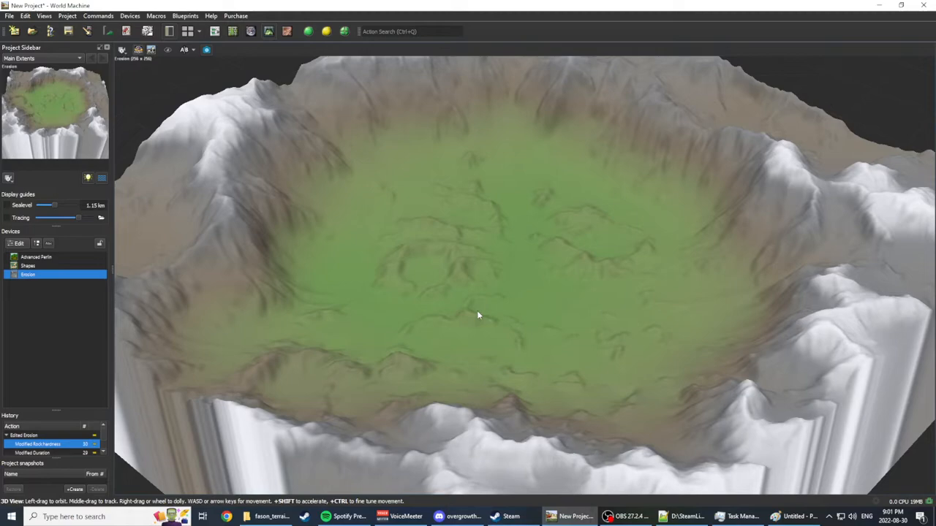
{"action": "left_click_drag", "start_coordinate": [317, 266], "coordinate": [488, 256]}
{"action": "left_click_drag", "start_coordinate": [421, 276], "coordinate": [490, 320]}
{"action": "left_click_drag", "start_coordinate": [490, 282], "coordinate": [414, 315]}
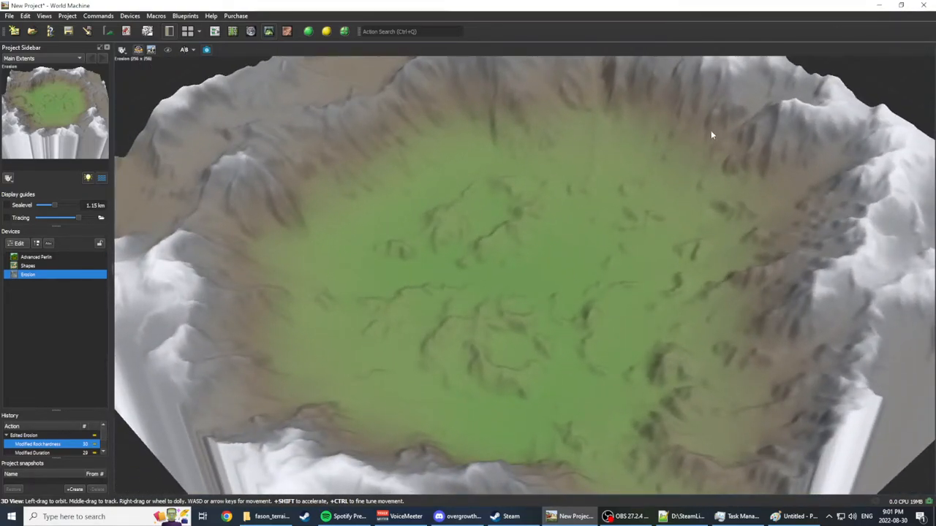
Step: Return to the device workview and add a Basic Splatmap texturing macro below and beyond the Erosion device
{"action": "left_click", "coordinate": [215, 32]}
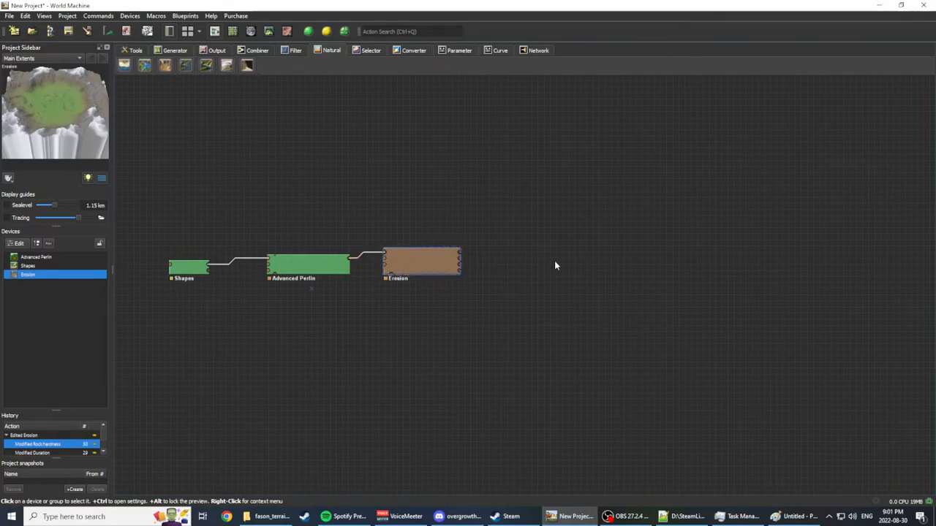
{"action": "middle_click_drag", "start_coordinate": [639, 238], "coordinate": [598, 265]}
{"action": "middle_click_drag", "start_coordinate": [563, 315], "coordinate": [534, 285]}
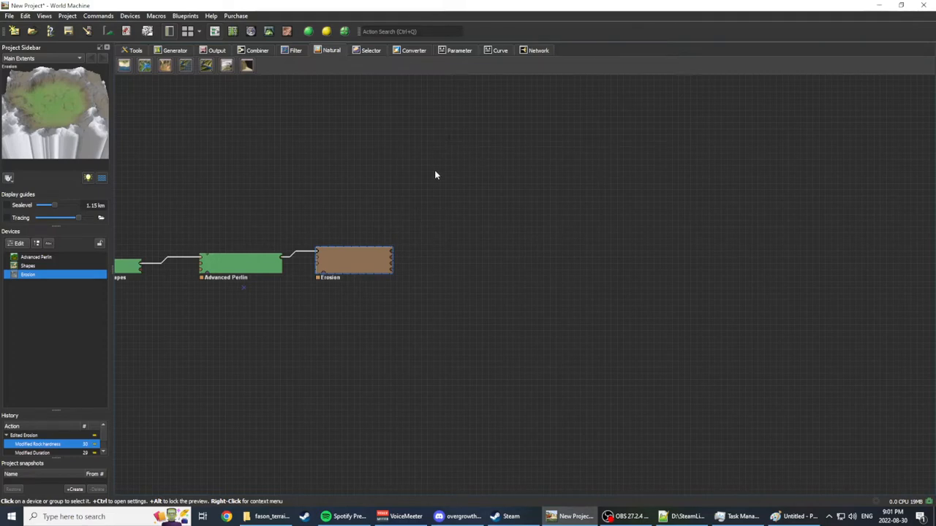
{"action": "left_click", "coordinate": [156, 16]}
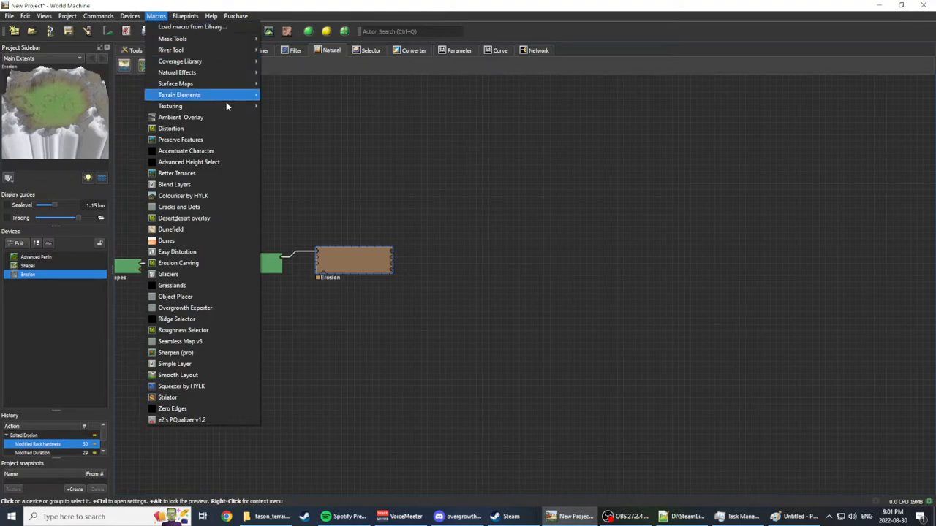
{"action": "mouse_move", "coordinate": [233, 110]}
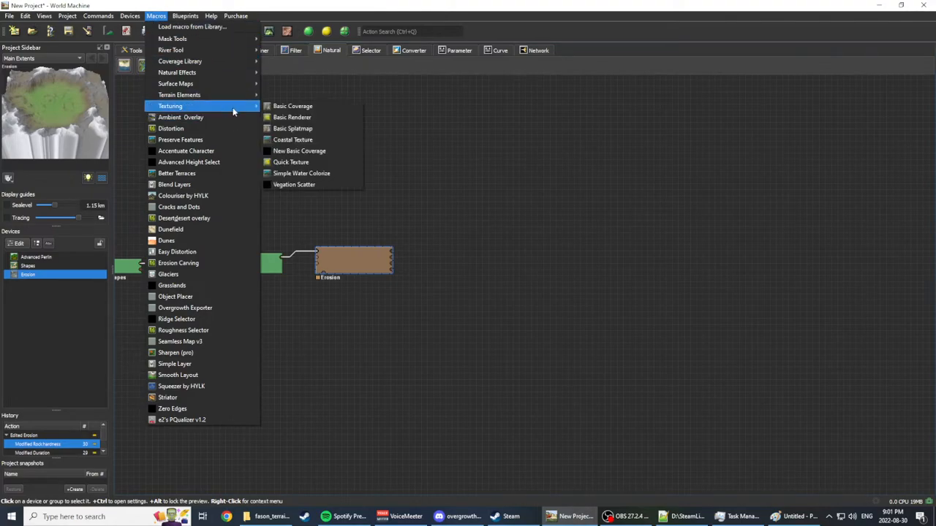
{"action": "left_click", "coordinate": [322, 129]}
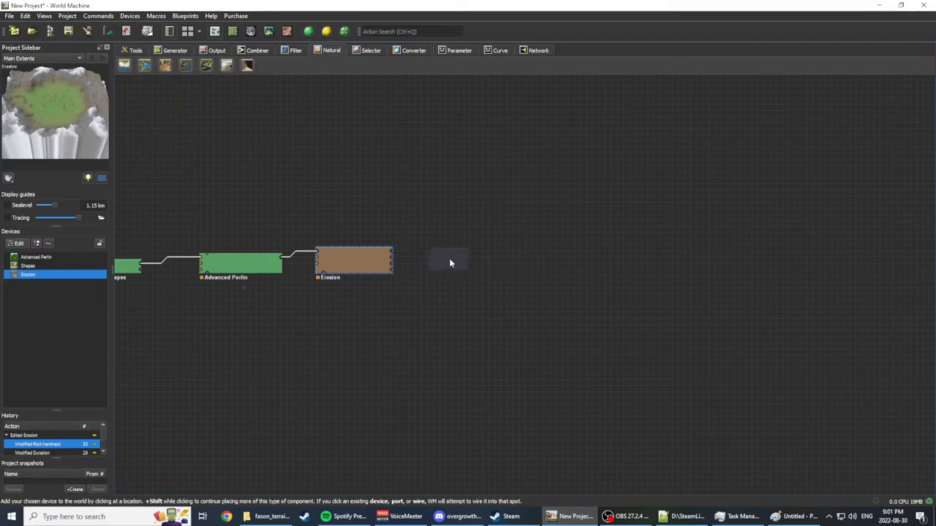
{"action": "left_click", "coordinate": [475, 296]}
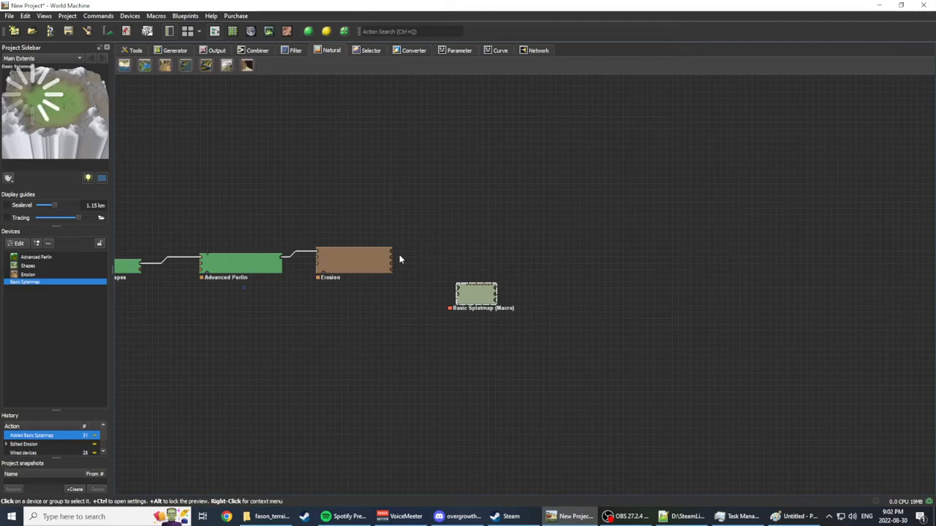
Step: Wire the Erosion device's first two outputs into the two corresponding inputs of Basic Splatmap
{"action": "left_click_drag", "start_coordinate": [394, 252], "coordinate": [456, 290]}
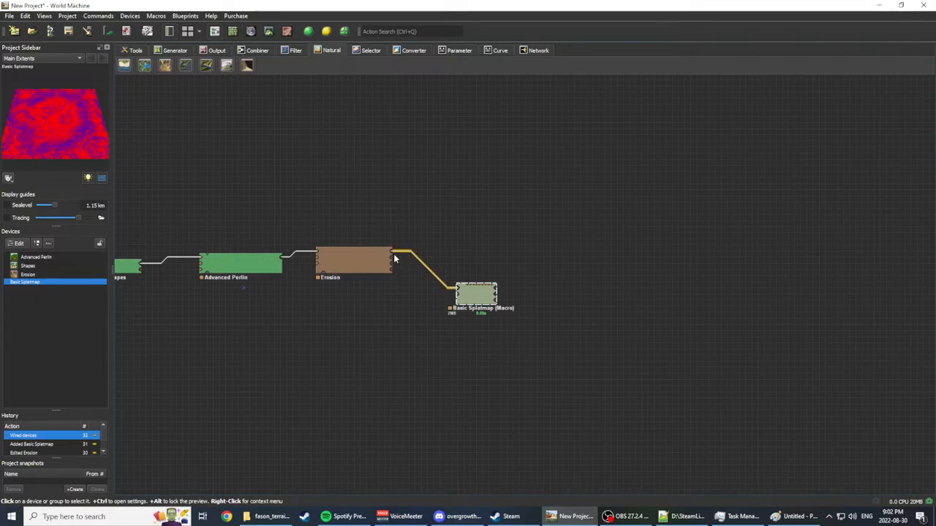
{"action": "left_click_drag", "start_coordinate": [392, 259], "coordinate": [459, 300]}
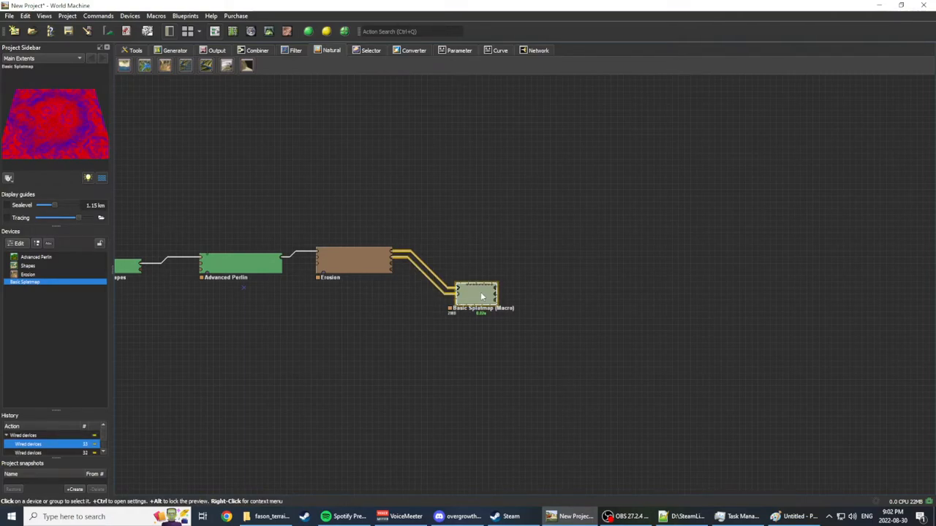
{"action": "left_click", "coordinate": [431, 184]}
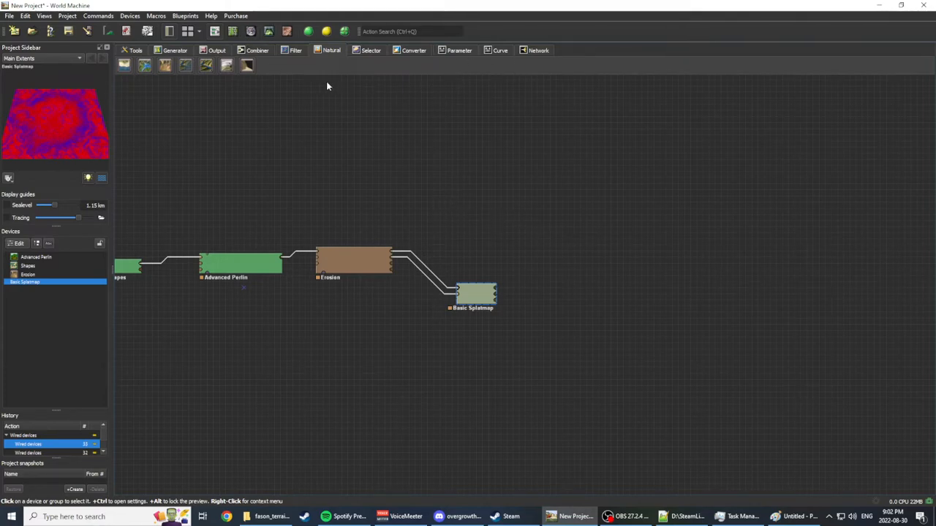
Step: Add a Scene View output device and wire Erosion's primary output and Basic Splatmap's lowest output into it
{"action": "left_click", "coordinate": [207, 52]}
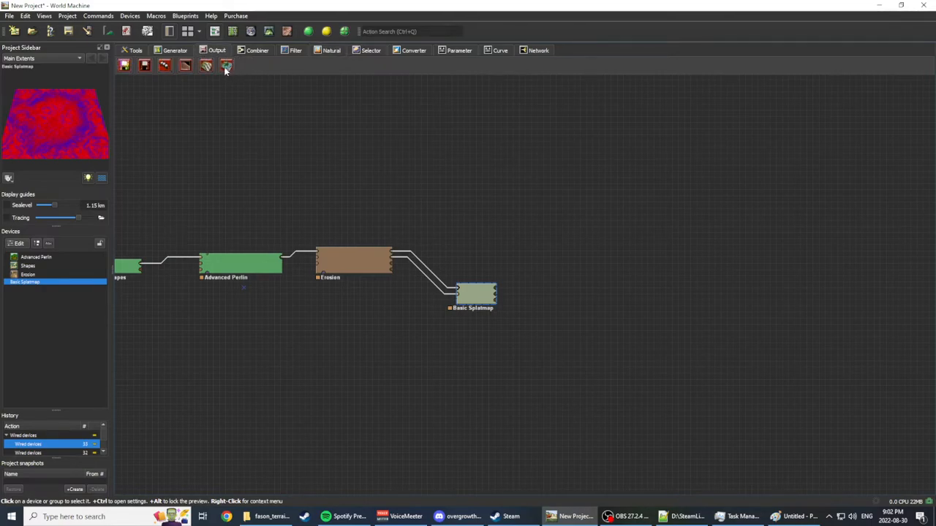
{"action": "left_click", "coordinate": [226, 66]}
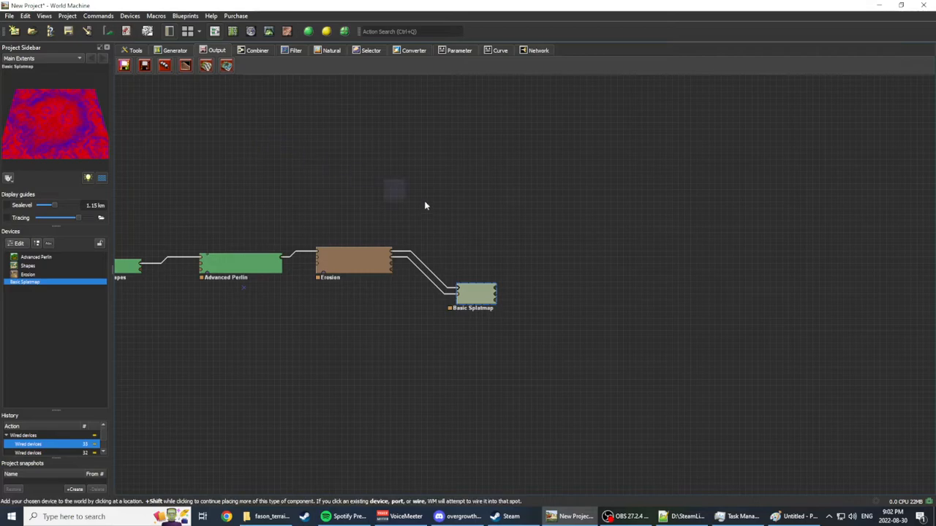
{"action": "left_click", "coordinate": [612, 251]}
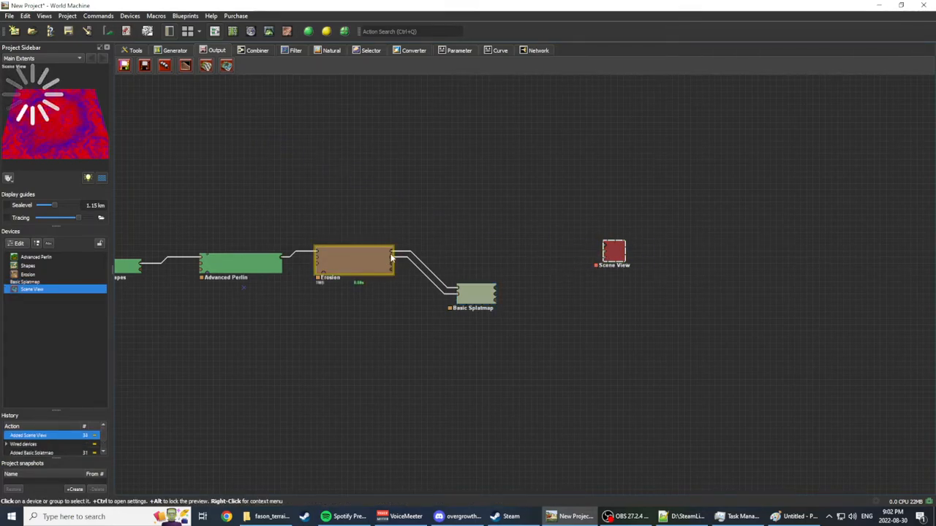
{"action": "left_click_drag", "start_coordinate": [392, 254], "coordinate": [605, 251]}
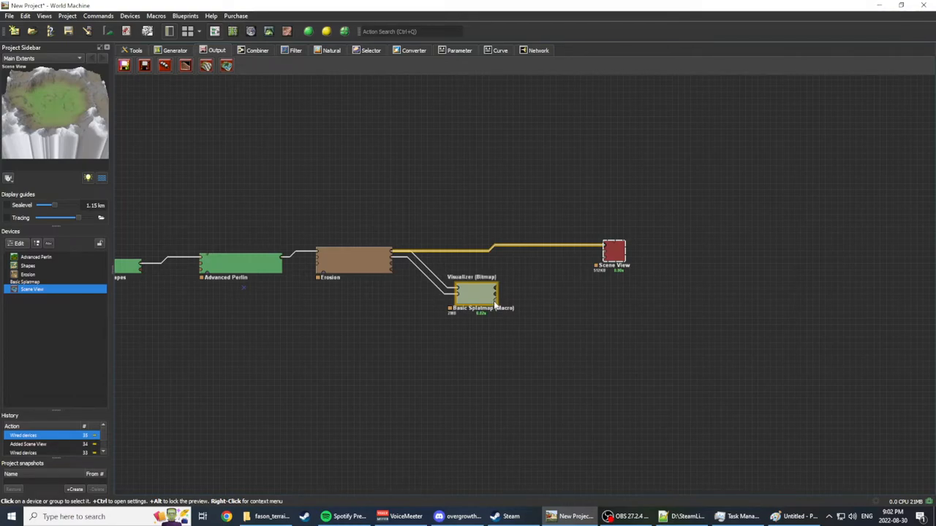
{"action": "left_click_drag", "start_coordinate": [495, 301], "coordinate": [605, 251]}
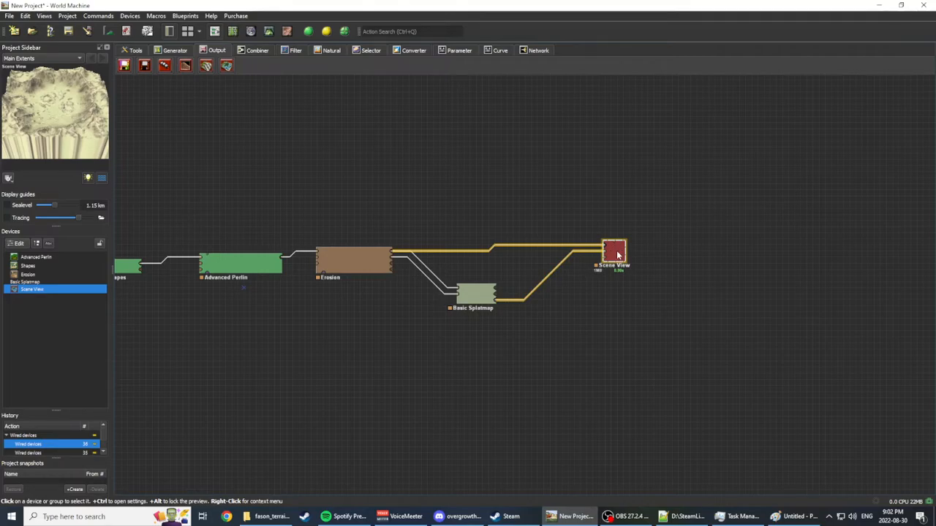
Step: Examine the splatmap-coloured terrain of the Scene View device in the 3D view
{"action": "left_click", "coordinate": [251, 31]}
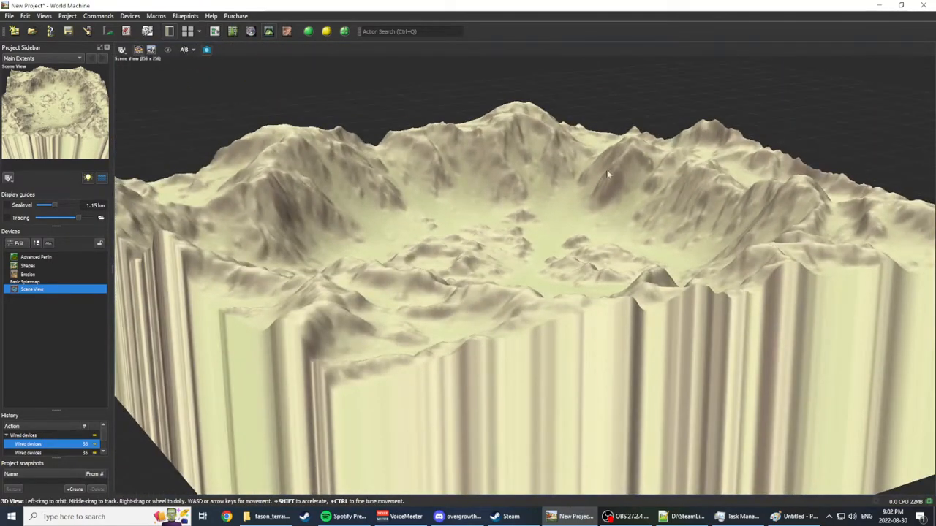
{"action": "left_click_drag", "start_coordinate": [409, 246], "coordinate": [557, 250]}
{"action": "scroll", "coordinate": [557, 250], "scroll_direction": "down", "scroll_amount": 5}
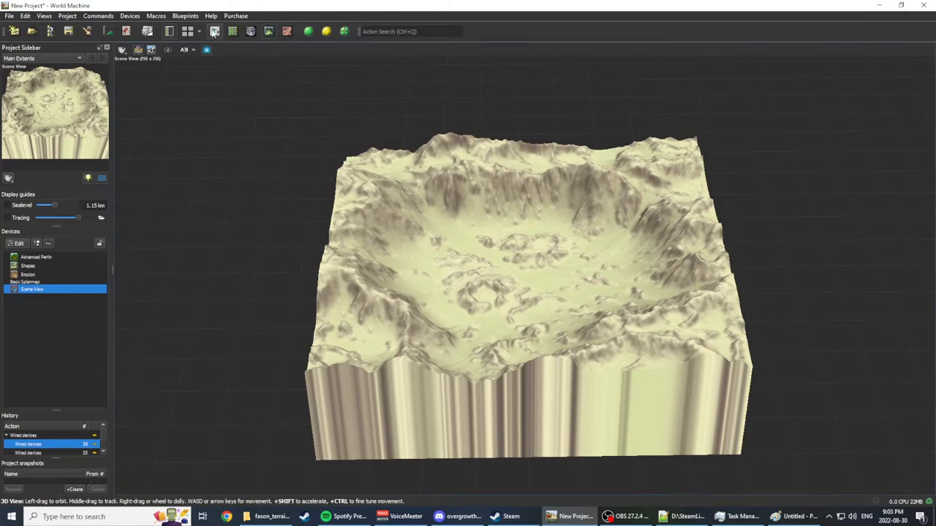
Step: Return to the device workview, move Scene View further from Basic Splatmap, and lock the preview on Scene View
{"action": "left_click", "coordinate": [214, 31]}
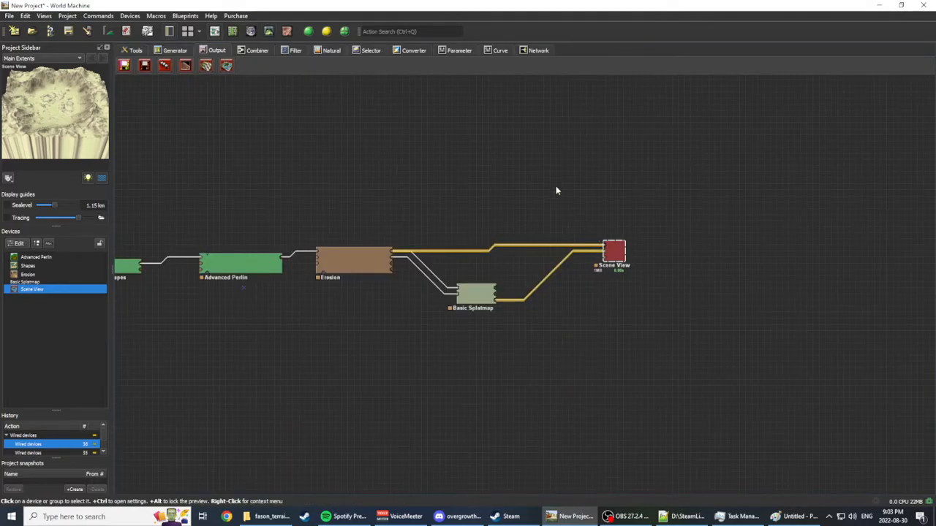
{"action": "left_click_drag", "start_coordinate": [616, 256], "coordinate": [652, 237]}
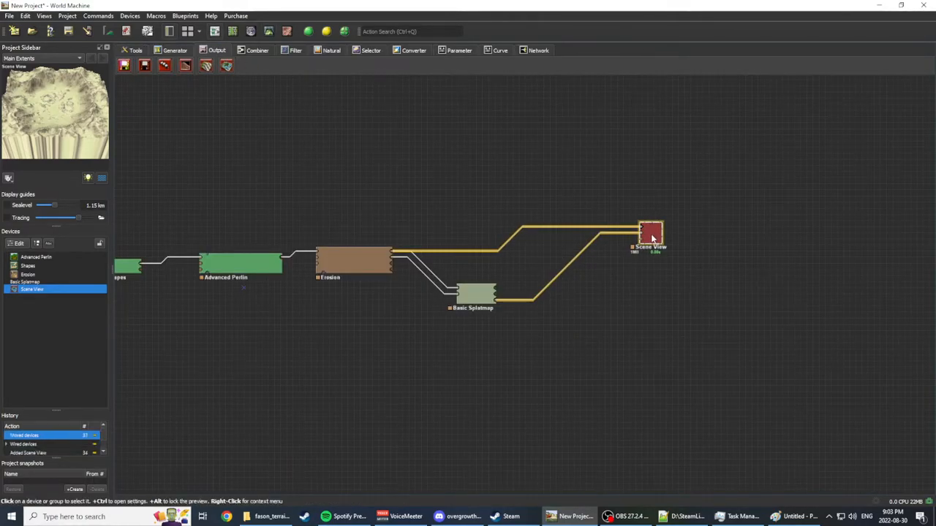
{"action": "left_click", "coordinate": [460, 301]}
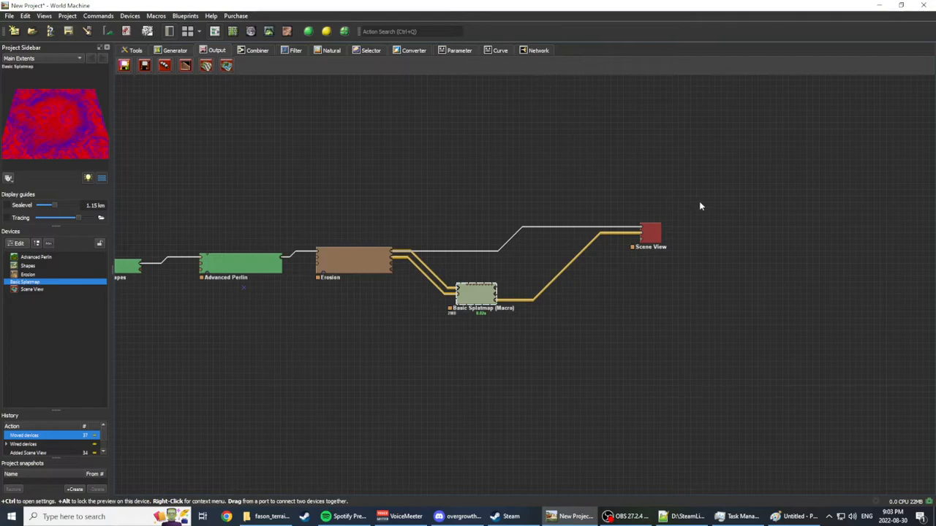
{"action": "left_click", "coordinate": [651, 233]}
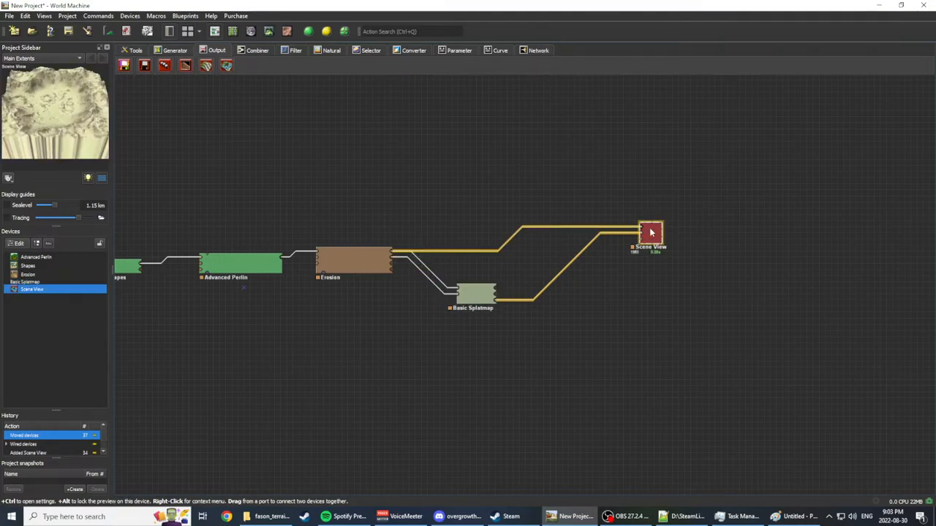
{"action": "left_click", "coordinate": [651, 232], "text": "alt"}
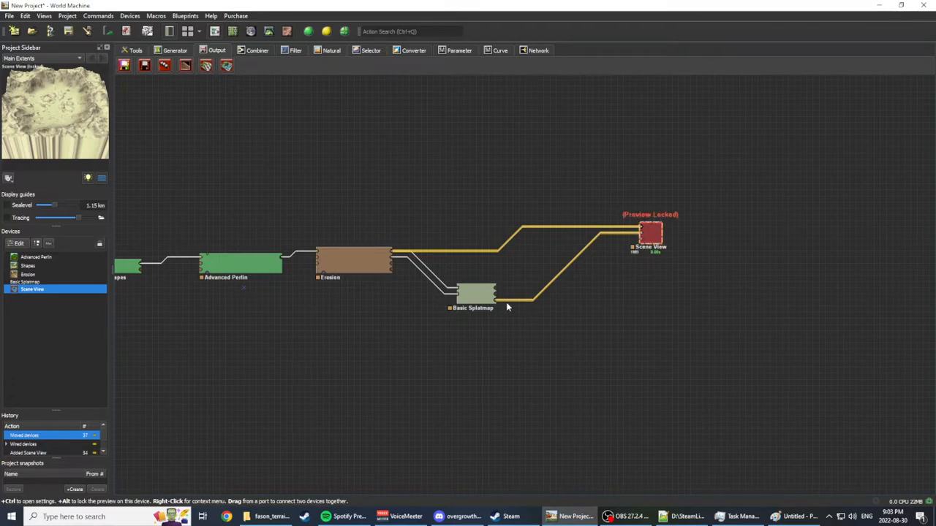
Step: Change Basic Splatmap's Sand colour to dark green #0f6d00
{"action": "left_click", "coordinate": [475, 296]}
{"action": "double_click", "coordinate": [475, 296]}
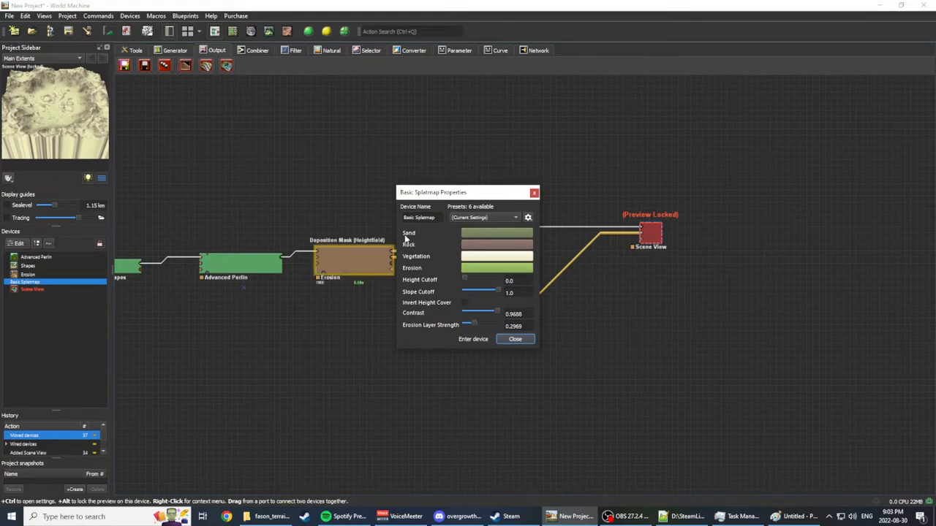
{"action": "left_click", "coordinate": [503, 234]}
{"action": "left_click_drag", "start_coordinate": [533, 224], "coordinate": [538, 218]}
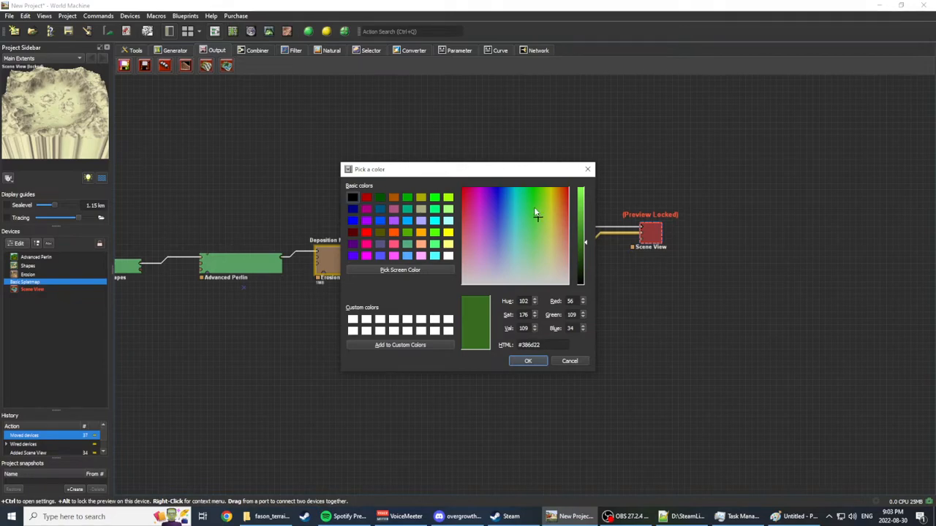
{"action": "left_click_drag", "start_coordinate": [539, 215], "coordinate": [533, 215]}
{"action": "left_click_drag", "start_coordinate": [545, 241], "coordinate": [536, 185]}
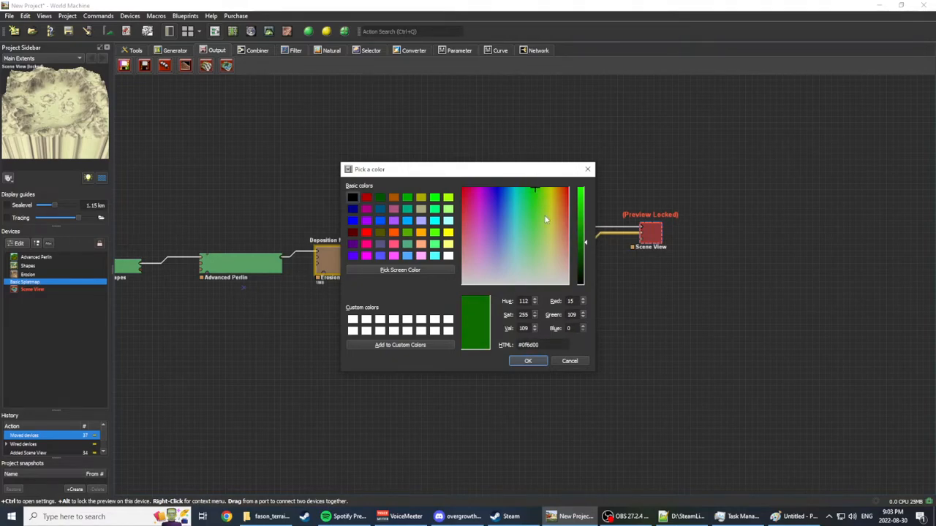
{"action": "left_click", "coordinate": [527, 360]}
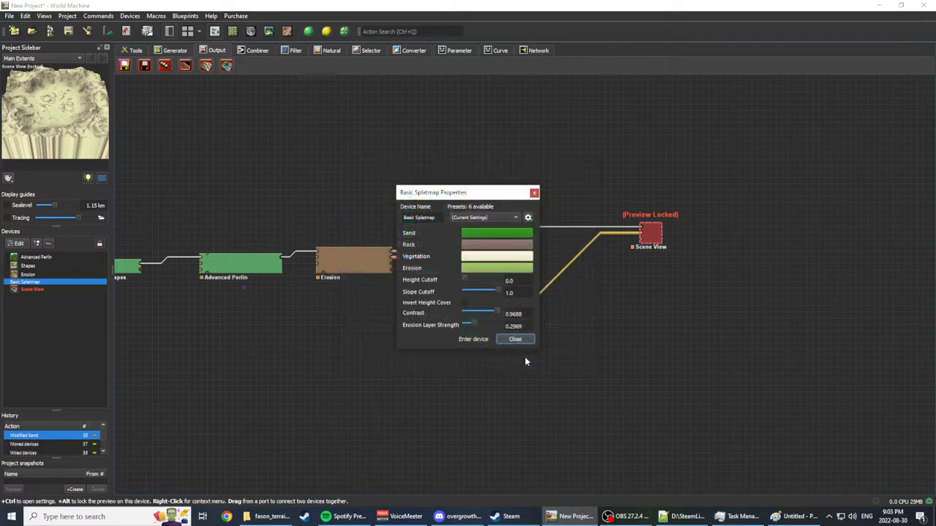
Step: Set Basic Splatmap's Rock colour to dark brown #594541 and its Vegetation colour to pure white
{"action": "left_click", "coordinate": [510, 245]}
{"action": "left_click", "coordinate": [581, 251]}
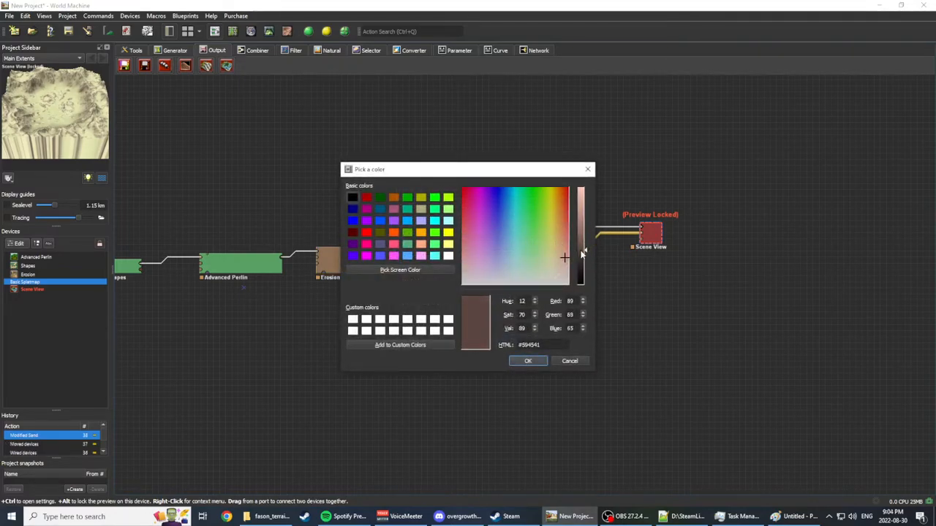
{"action": "left_click", "coordinate": [531, 361]}
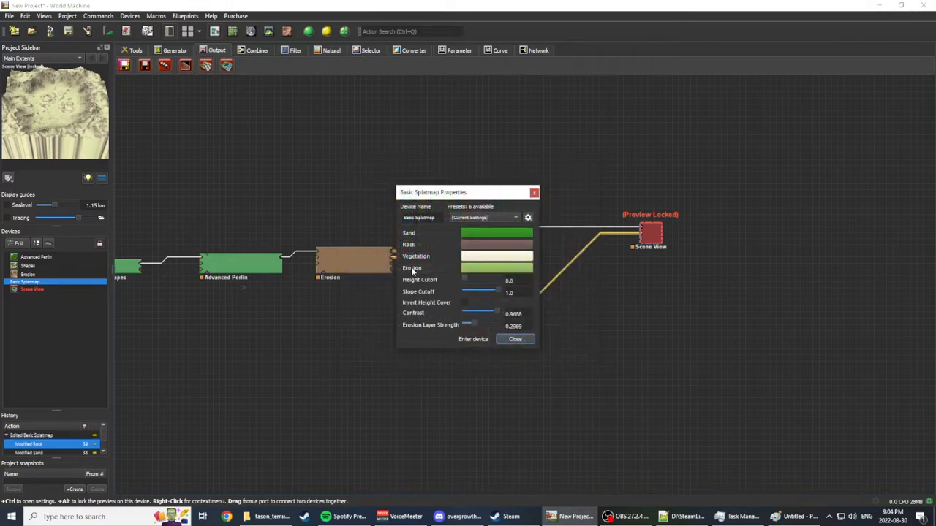
{"action": "left_click", "coordinate": [496, 259]}
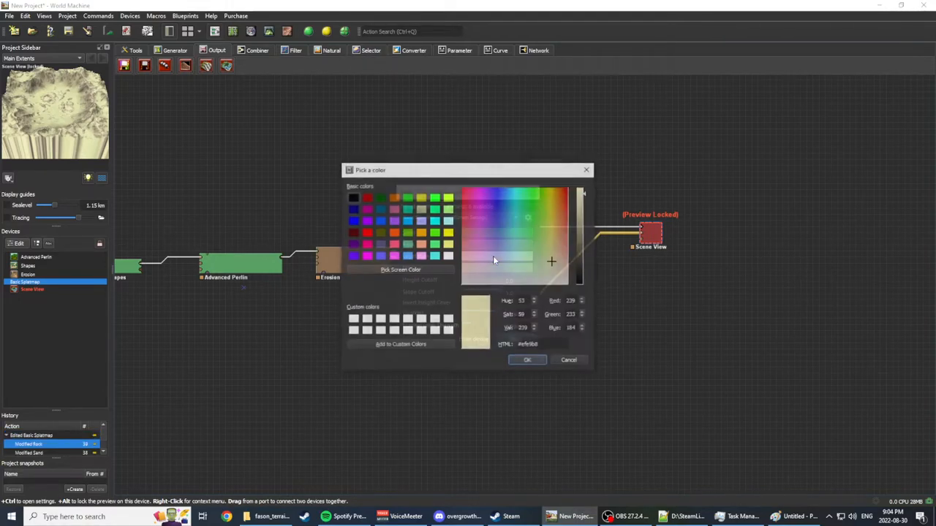
{"action": "left_click_drag", "start_coordinate": [526, 261], "coordinate": [537, 384]}
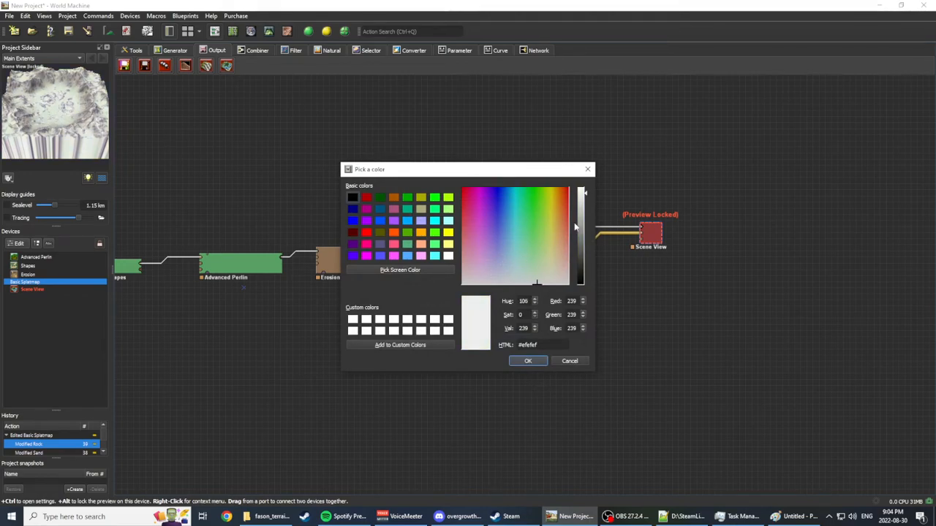
{"action": "left_click_drag", "start_coordinate": [581, 199], "coordinate": [587, 122]}
{"action": "left_click", "coordinate": [527, 361]}
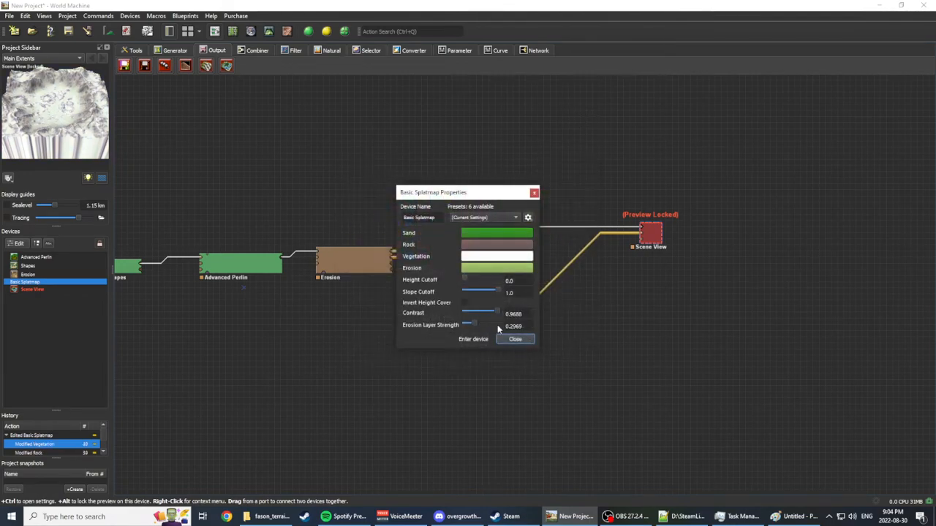
Step: Change Basic Splatmap's Erosion colour to a muted olive green #727d42
{"action": "left_click", "coordinate": [483, 269]}
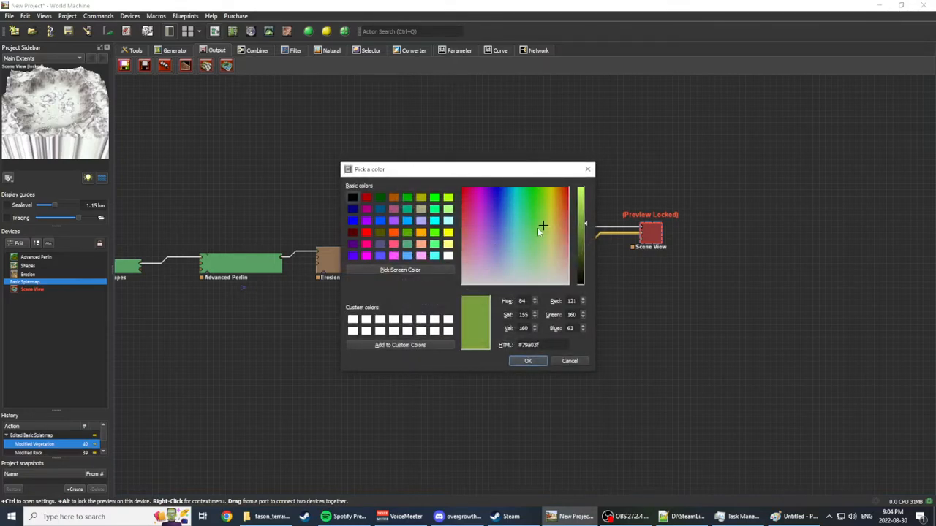
{"action": "left_click_drag", "start_coordinate": [582, 227], "coordinate": [584, 239]}
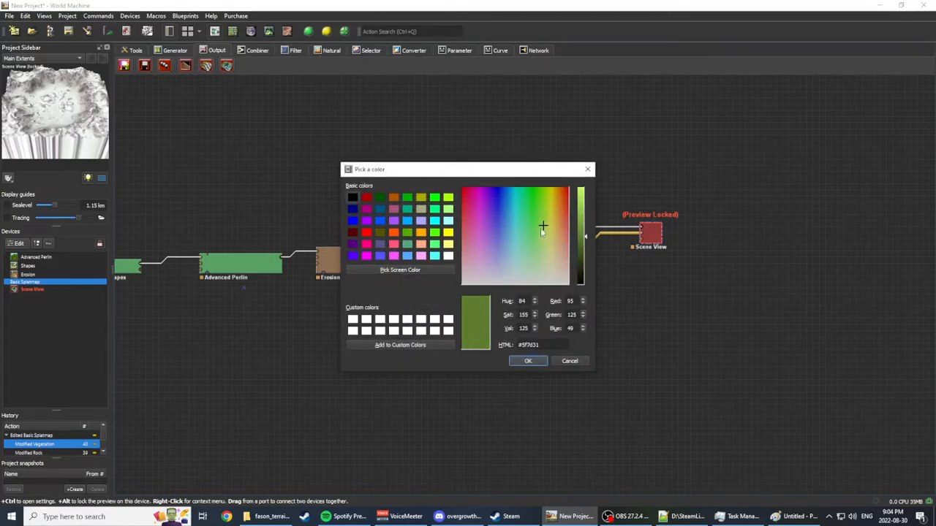
{"action": "left_click", "coordinate": [547, 238]}
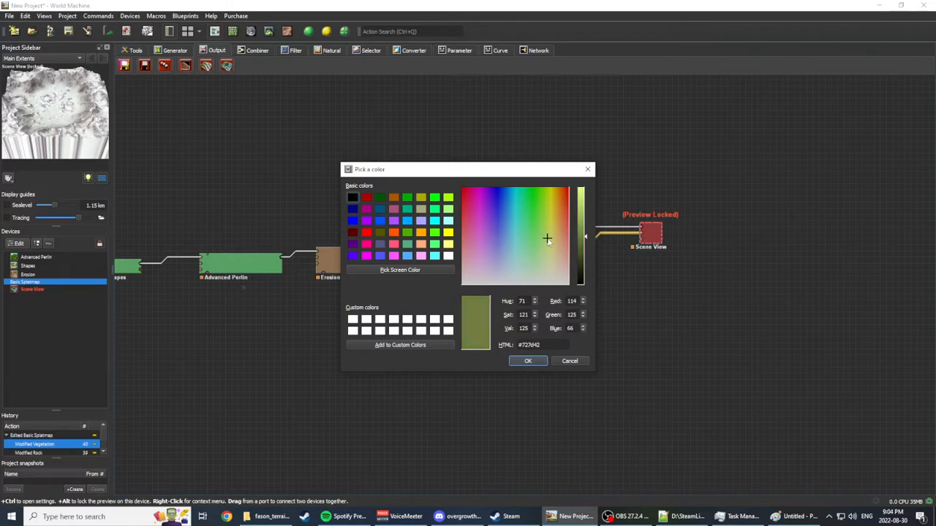
{"action": "left_click", "coordinate": [528, 362]}
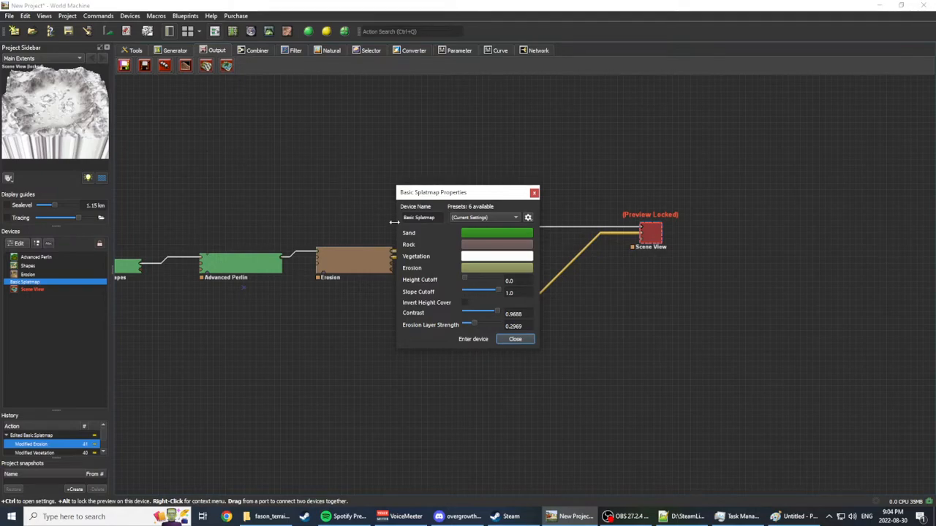
Step: Set Basic Splatmap's Height Cutoff to 0.37, Slope Cutoff to 0.81, Contrast to 1.0 and Erosion Layer Strength to 0.43
{"action": "left_click_drag", "start_coordinate": [463, 283], "coordinate": [475, 277]}
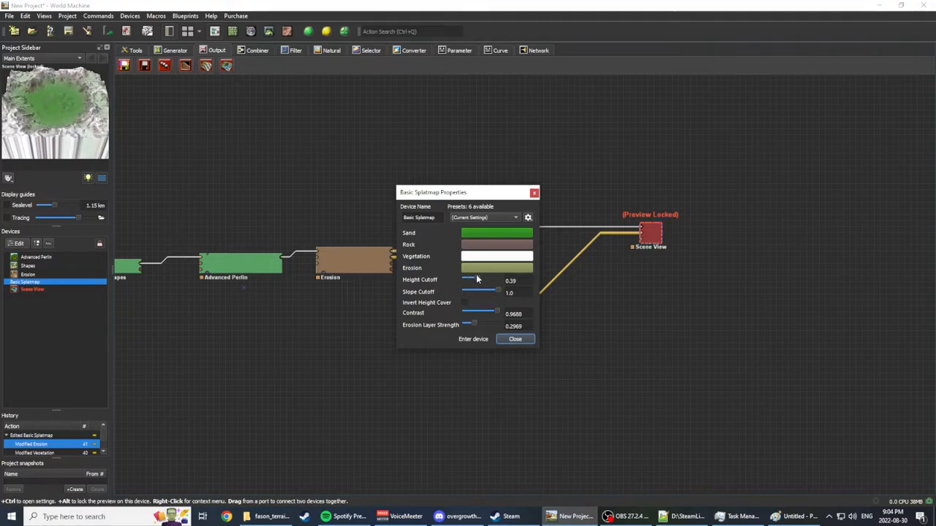
{"action": "left_click_drag", "start_coordinate": [474, 280], "coordinate": [476, 279]}
{"action": "left_click_drag", "start_coordinate": [498, 291], "coordinate": [491, 292]}
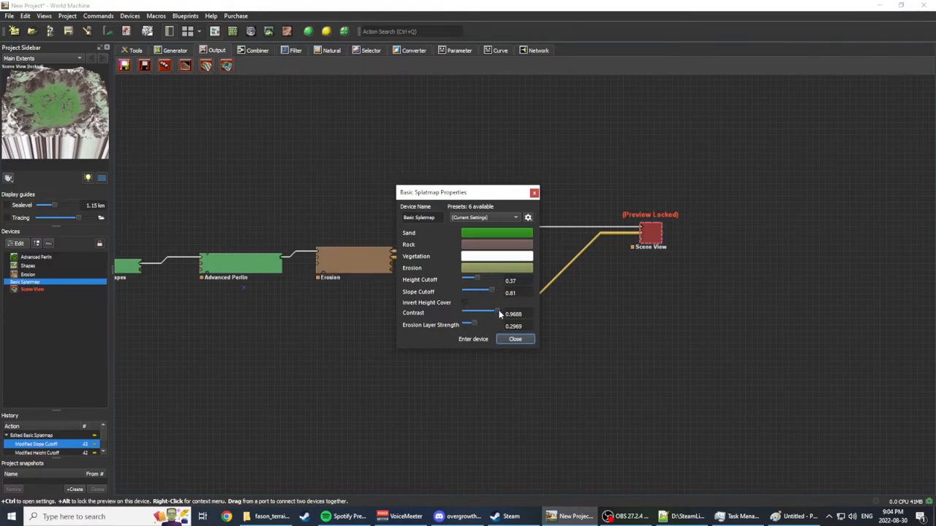
{"action": "left_click_drag", "start_coordinate": [495, 311], "coordinate": [561, 313]}
{"action": "mouse_move", "coordinate": [476, 323]}
{"action": "left_mouse_down"}
{"action": "mouse_move", "coordinate": [465, 324]}
{"action": "mouse_move", "coordinate": [480, 328]}
{"action": "left_mouse_up"}
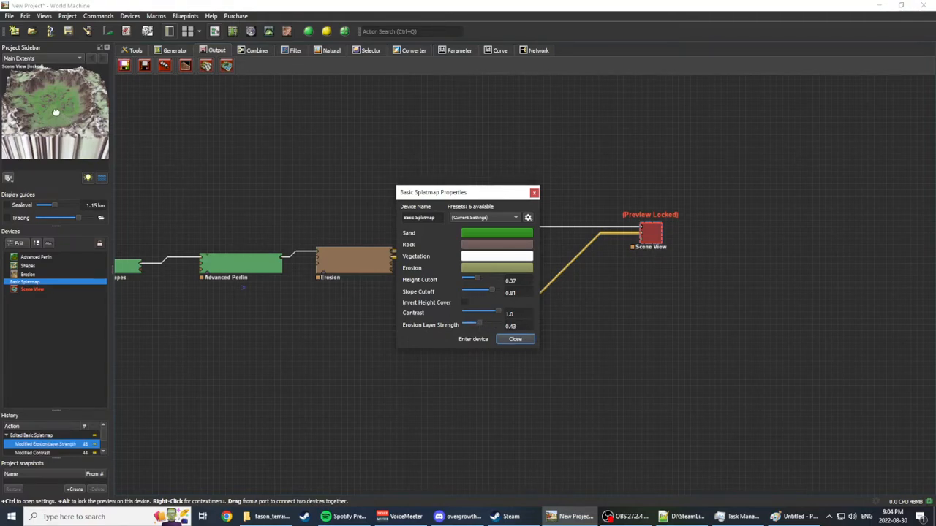
Step: Set Basic Splatmap's Erosion colour to yellow-green #a7b324 and close its properties
{"action": "left_click", "coordinate": [498, 267]}
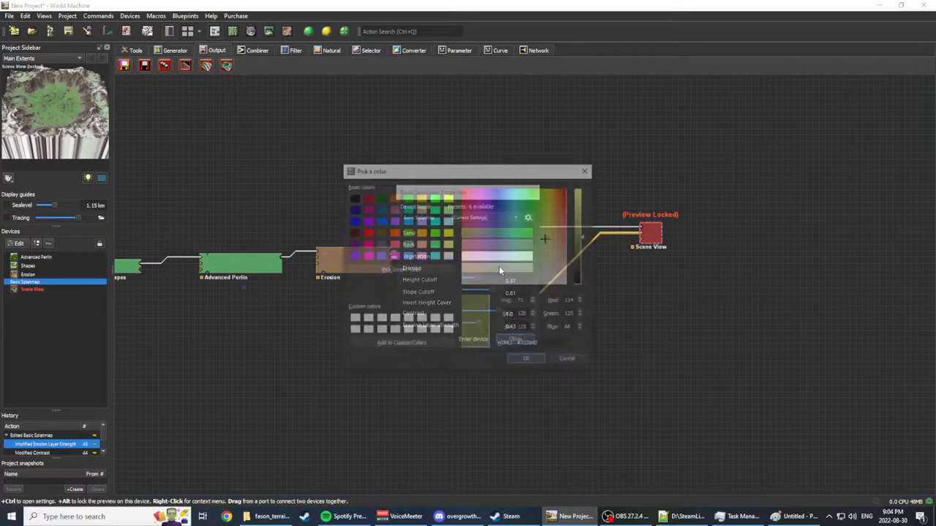
{"action": "left_click_drag", "start_coordinate": [548, 229], "coordinate": [580, 190]}
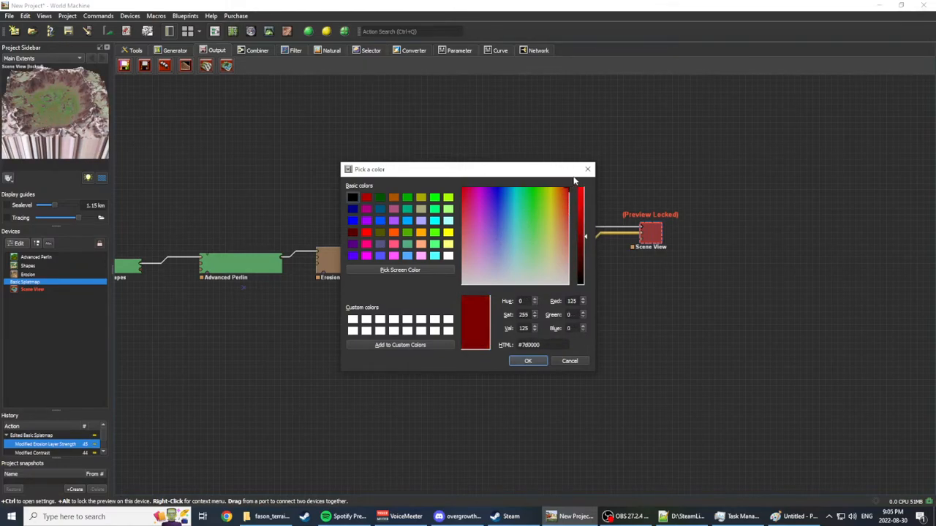
{"action": "left_click_drag", "start_coordinate": [567, 190], "coordinate": [547, 208]}
{"action": "left_click_drag", "start_coordinate": [585, 243], "coordinate": [549, 208]}
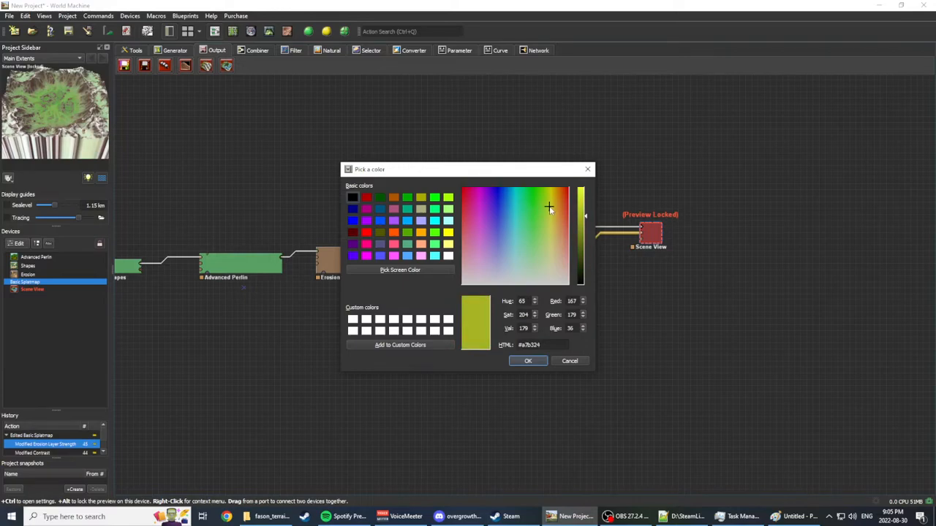
{"action": "left_click", "coordinate": [528, 361]}
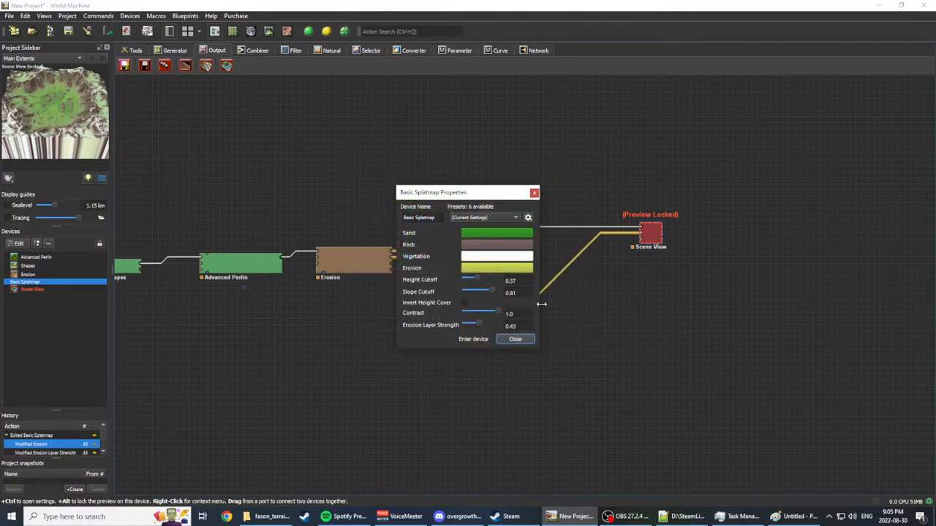
{"action": "left_click", "coordinate": [523, 340]}
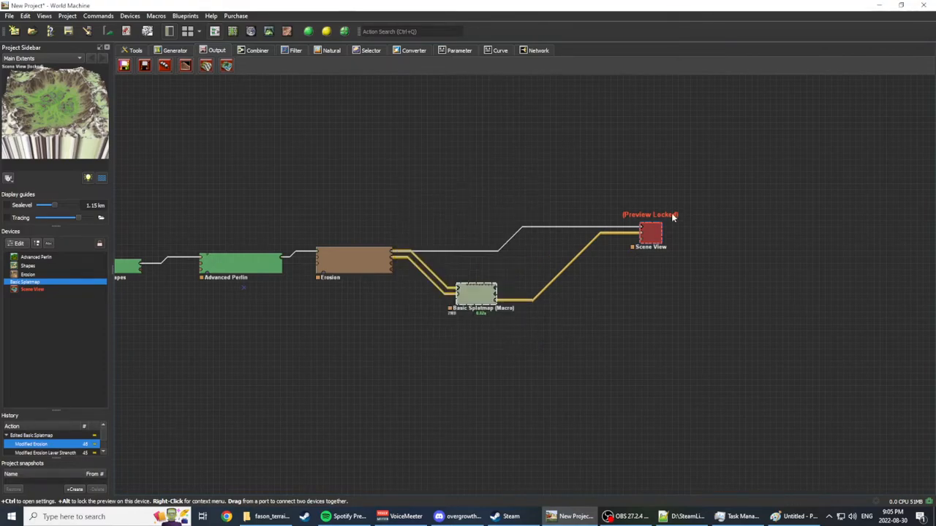
Step: Unlock the preview from Scene View and inspect the recoloured terrain from several angles in the 3D view
{"action": "left_click", "coordinate": [651, 236]}
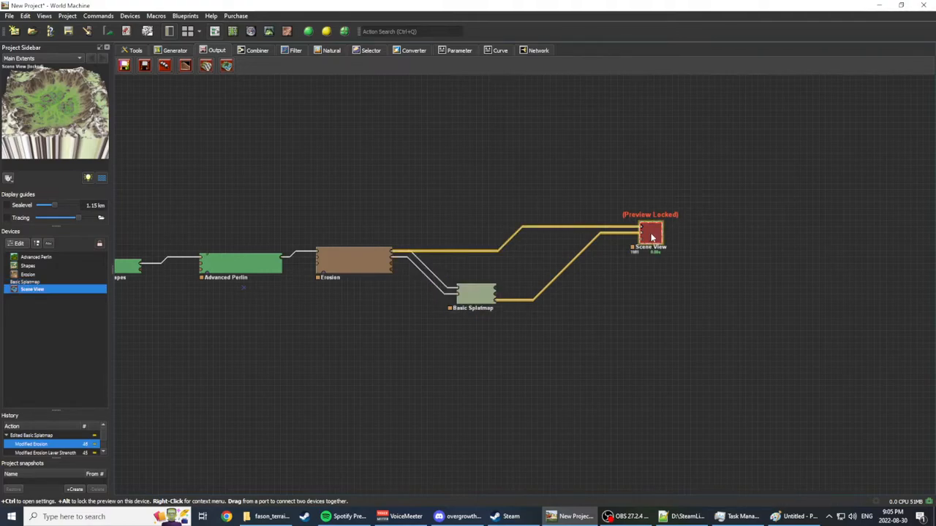
{"action": "left_click", "coordinate": [652, 236], "text": "alt"}
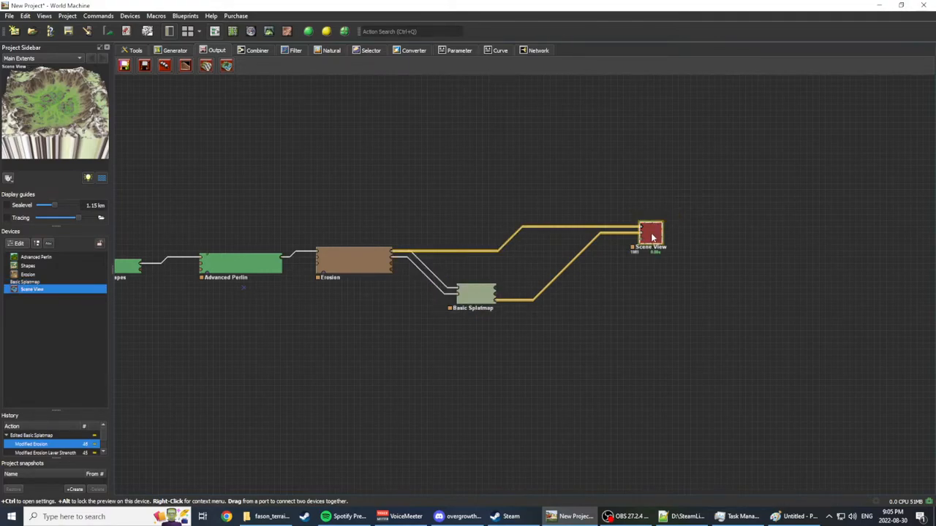
{"action": "left_click", "coordinate": [270, 33]}
{"action": "left_click_drag", "start_coordinate": [652, 332], "coordinate": [588, 288]}
{"action": "scroll", "coordinate": [586, 289], "scroll_direction": "up", "scroll_amount": 8}
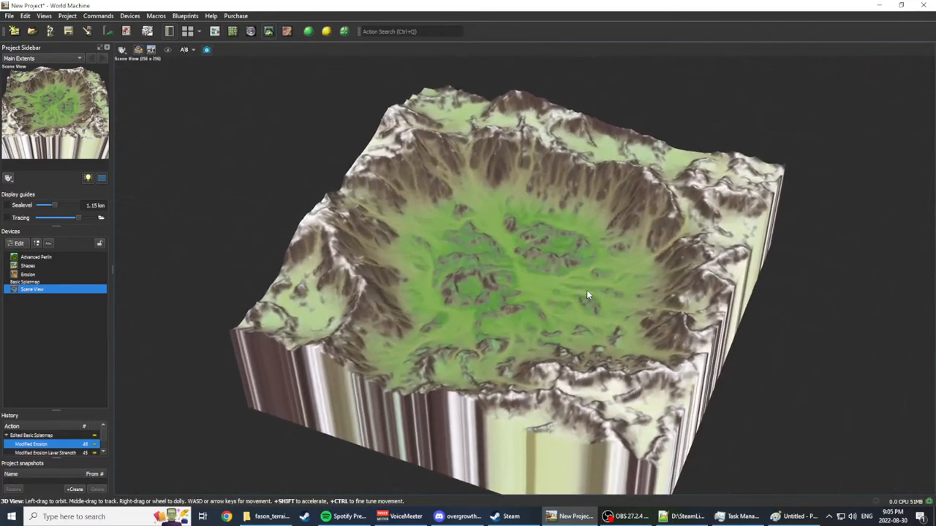
{"action": "scroll", "coordinate": [604, 320], "scroll_direction": "down", "scroll_amount": 8}
{"action": "left_click_drag", "start_coordinate": [577, 324], "coordinate": [517, 204]}
{"action": "left_click_drag", "start_coordinate": [784, 287], "coordinate": [510, 243]}
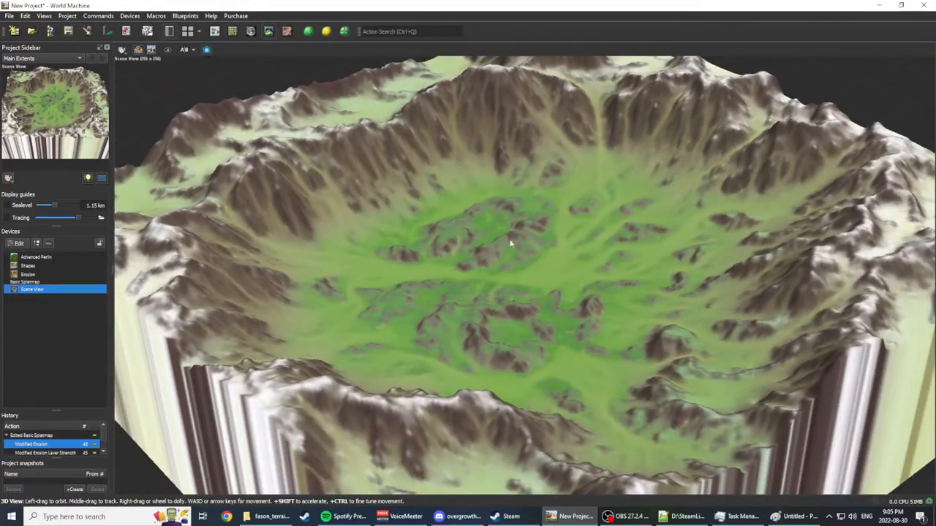
Step: Return to the device workview, add a Height Output device below Scene View and wire Erosion's primary output into it
{"action": "left_click", "coordinate": [215, 30]}
{"action": "left_click", "coordinate": [633, 310]}
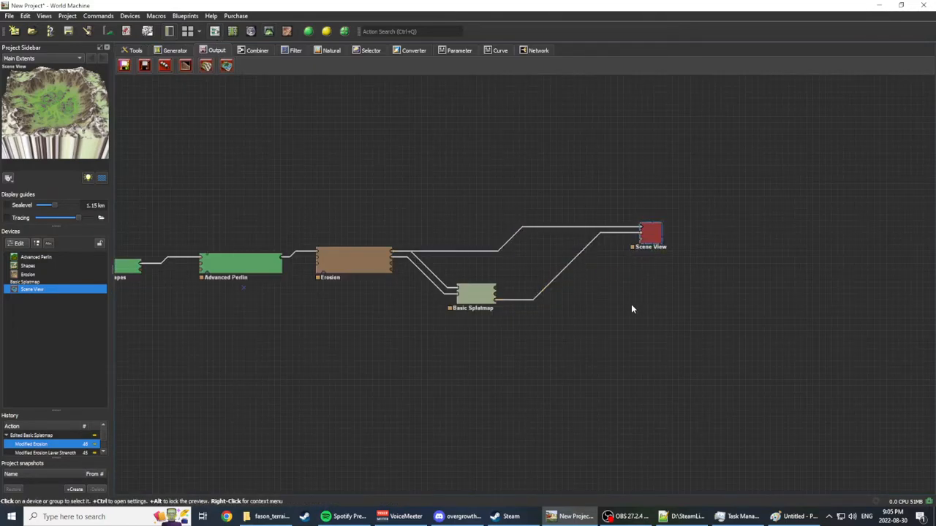
{"action": "left_click", "coordinate": [473, 295]}
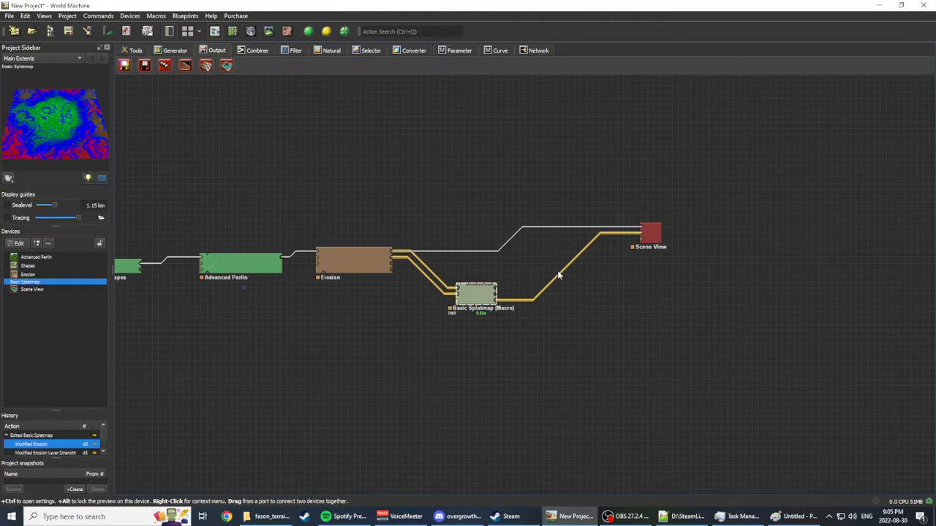
{"action": "left_click", "coordinate": [571, 322]}
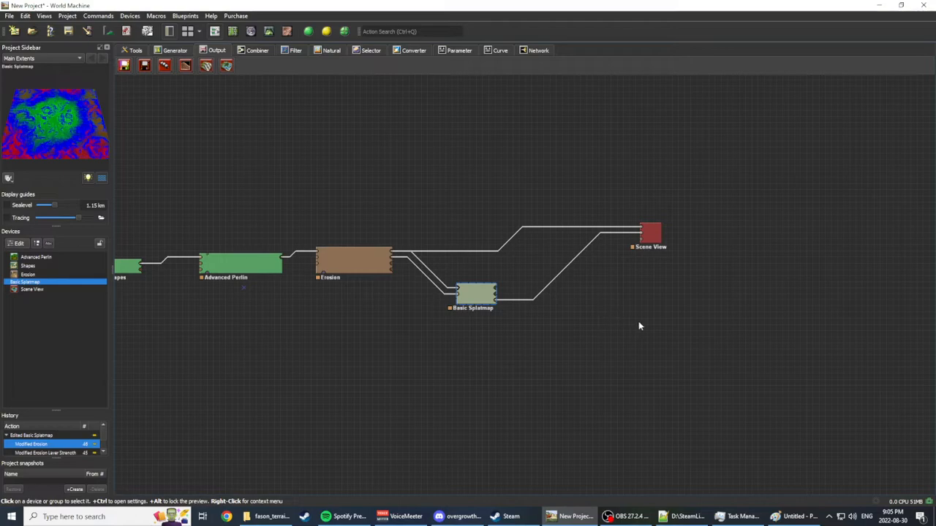
{"action": "left_click", "coordinate": [144, 65]}
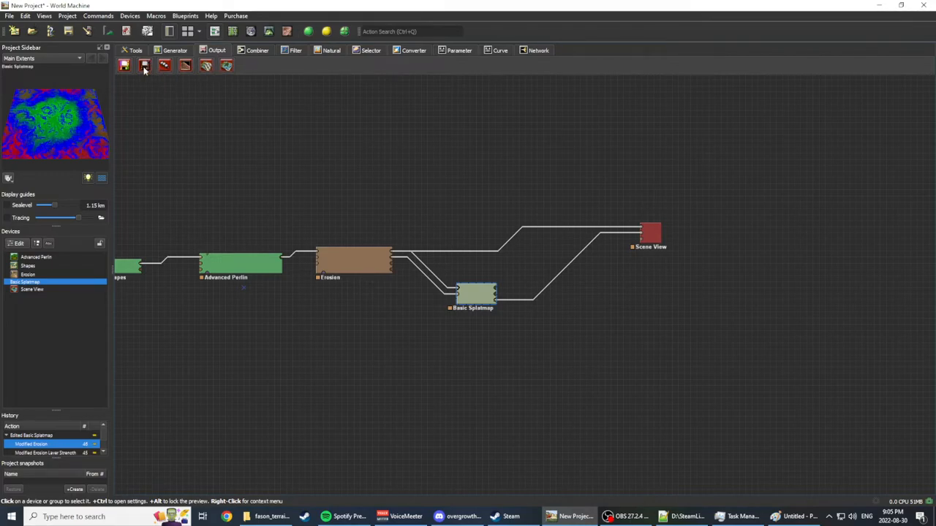
{"action": "left_click", "coordinate": [611, 285]}
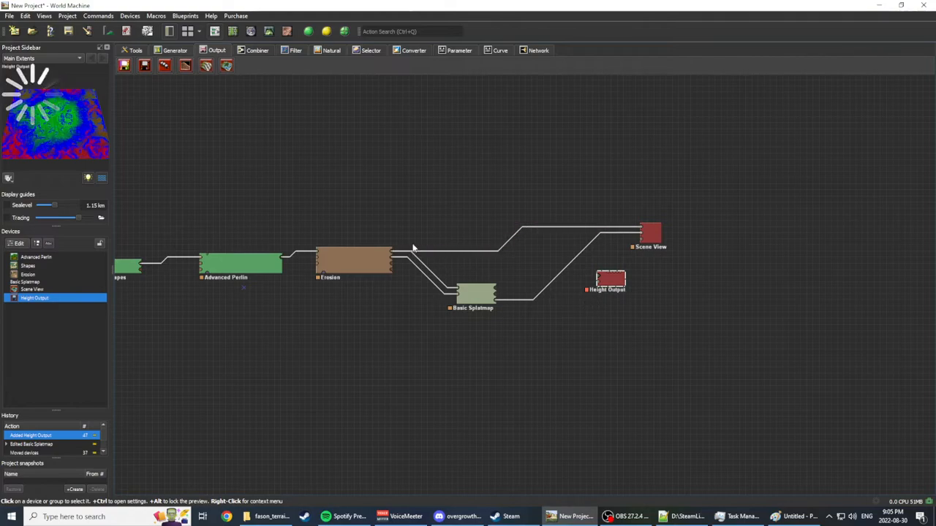
{"action": "left_click_drag", "start_coordinate": [392, 254], "coordinate": [636, 289]}
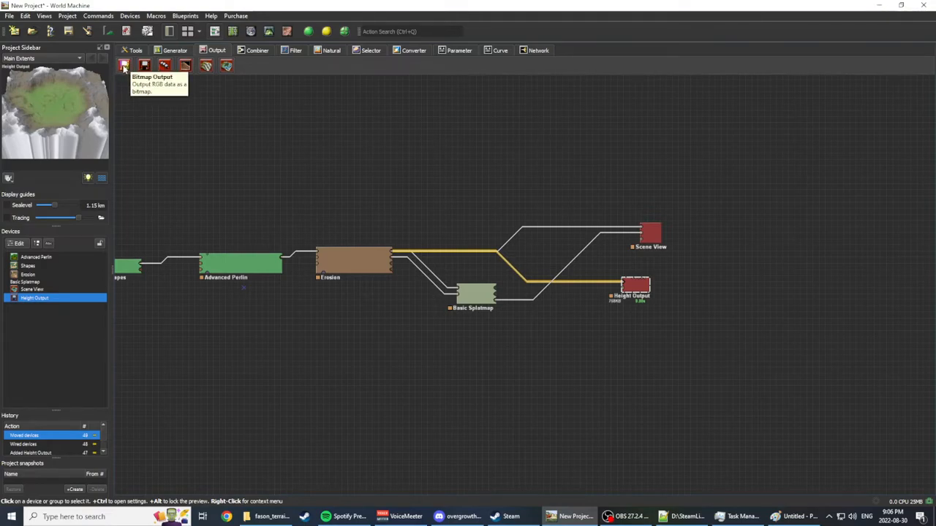
Step: Add two Bitmap Output devices below Height Output, wiring Basic Splatmap's Splatmap RGB output to the upper one and Visualizer to the lower
{"action": "left_click", "coordinate": [124, 66]}
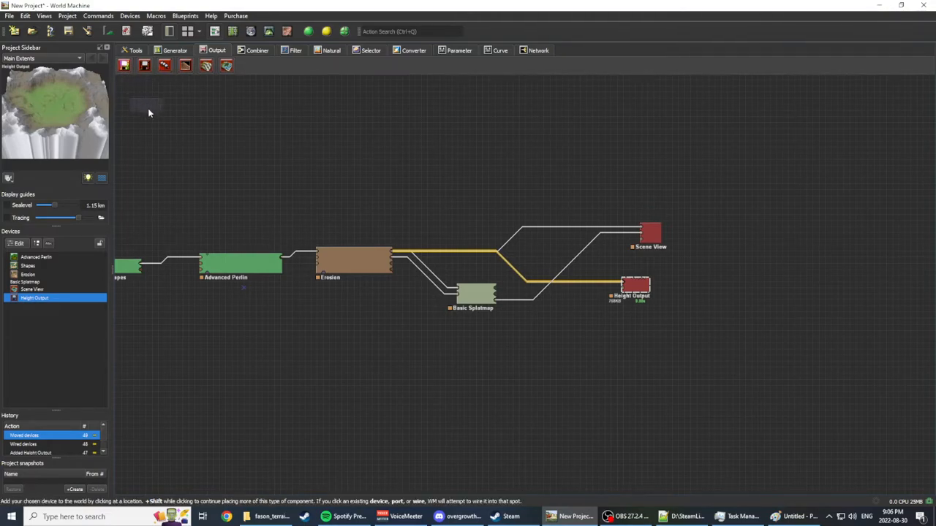
{"action": "left_click", "coordinate": [637, 320]}
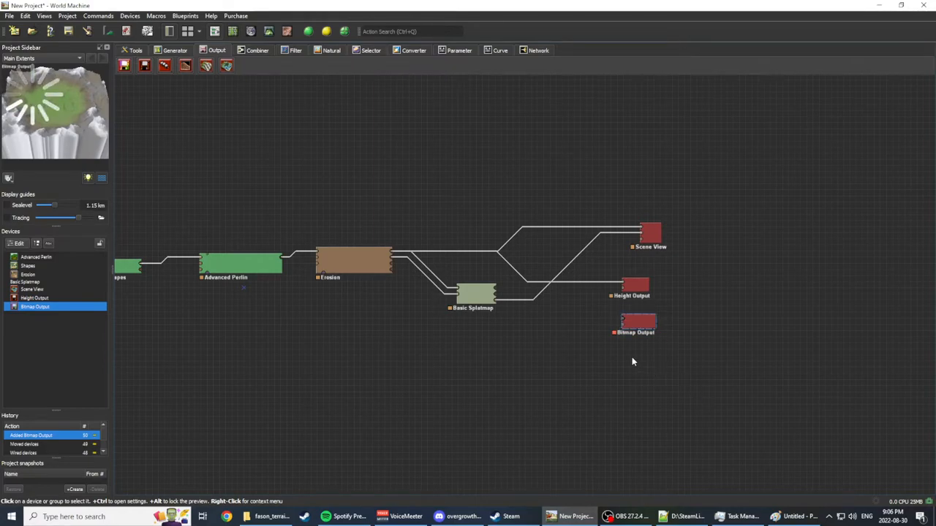
{"action": "left_click", "coordinate": [638, 354]}
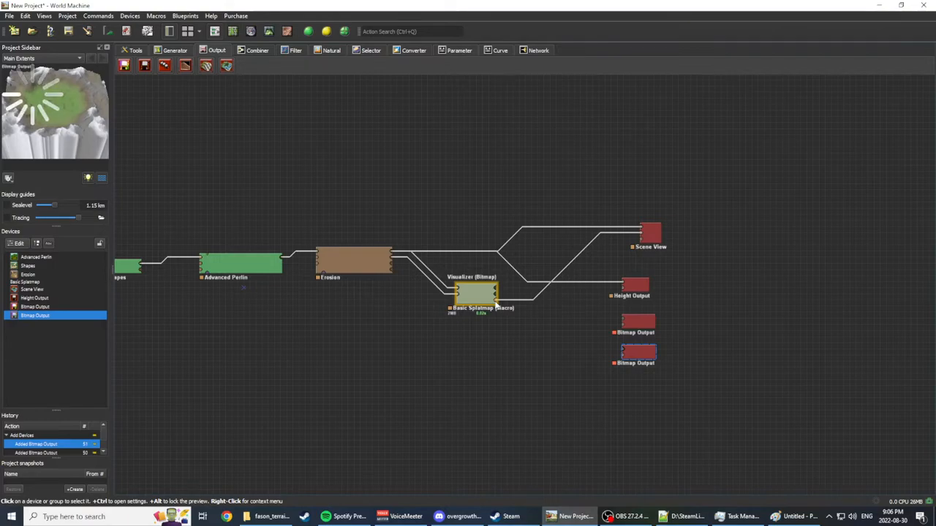
{"action": "left_click_drag", "start_coordinate": [495, 298], "coordinate": [626, 353]}
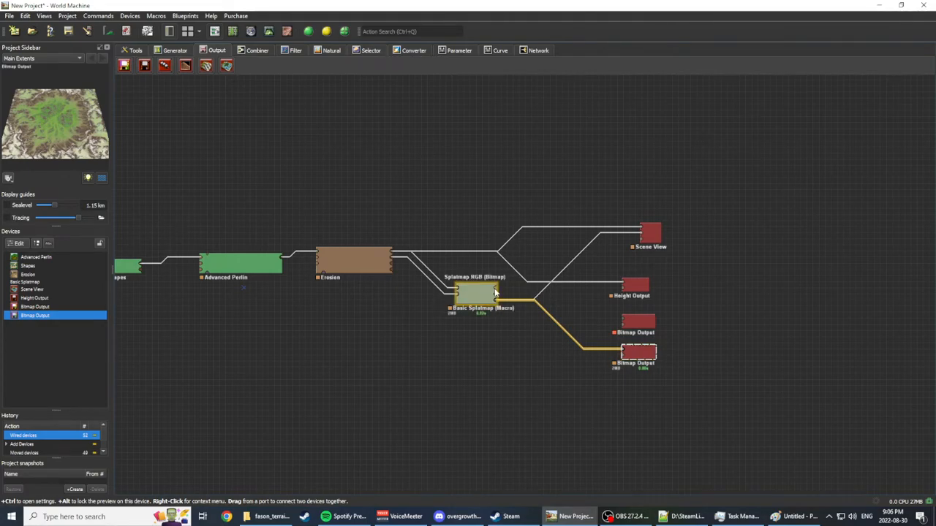
{"action": "left_click_drag", "start_coordinate": [495, 292], "coordinate": [639, 326]}
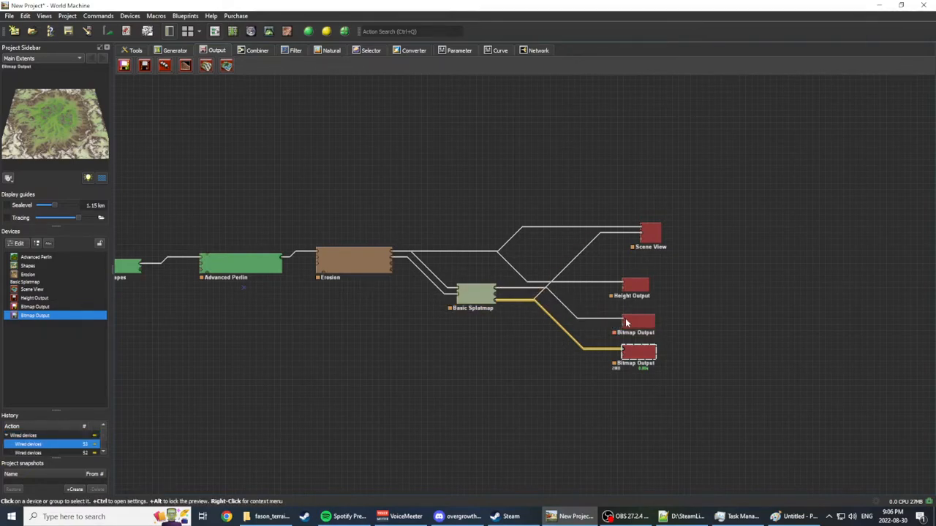
Step: Compare the previews of the Splatmap RGB and Visualizer Bitmap Output devices
{"action": "left_click", "coordinate": [639, 326]}
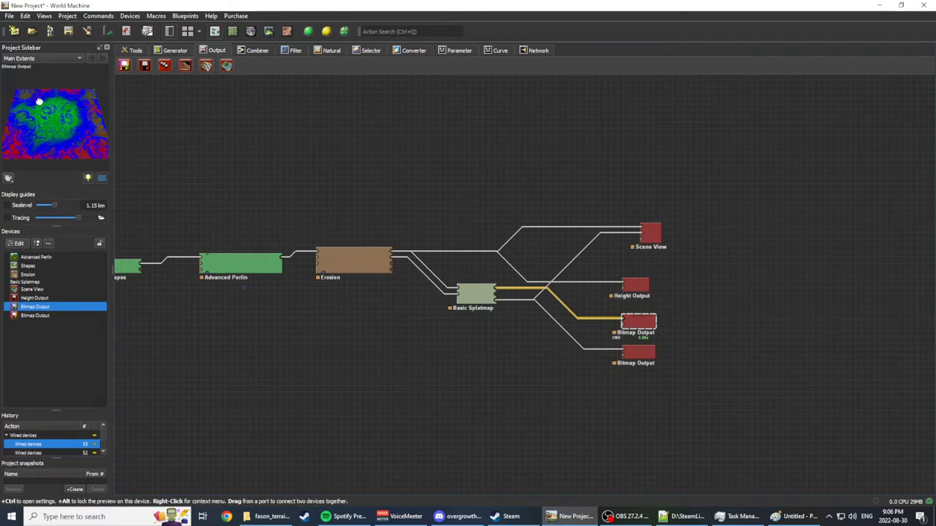
{"action": "left_click", "coordinate": [629, 350]}
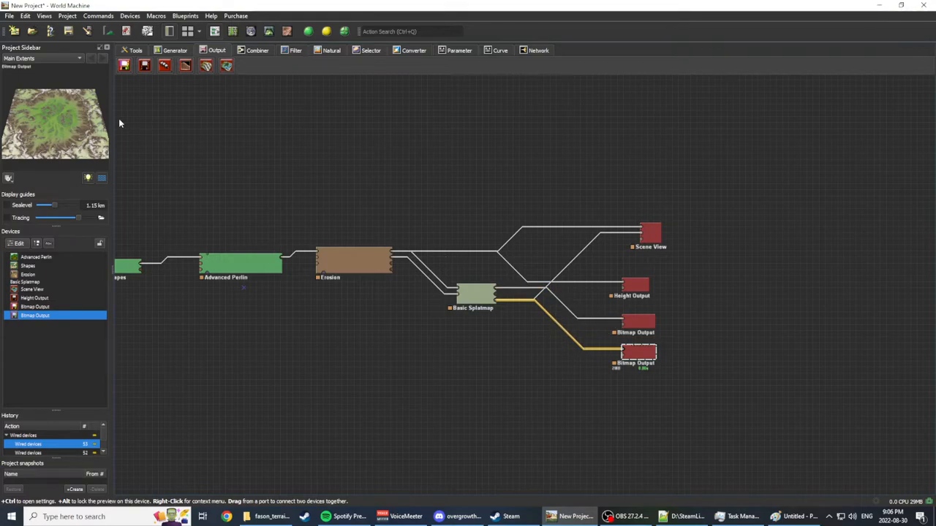
{"action": "mouse_move", "coordinate": [72, 123]}
{"action": "left_mouse_down"}
{"action": "mouse_move", "coordinate": [111, 153]}
{"action": "mouse_move", "coordinate": [40, 113]}
{"action": "mouse_move", "coordinate": [71, 125]}
{"action": "mouse_move", "coordinate": [61, 134]}
{"action": "left_mouse_up"}
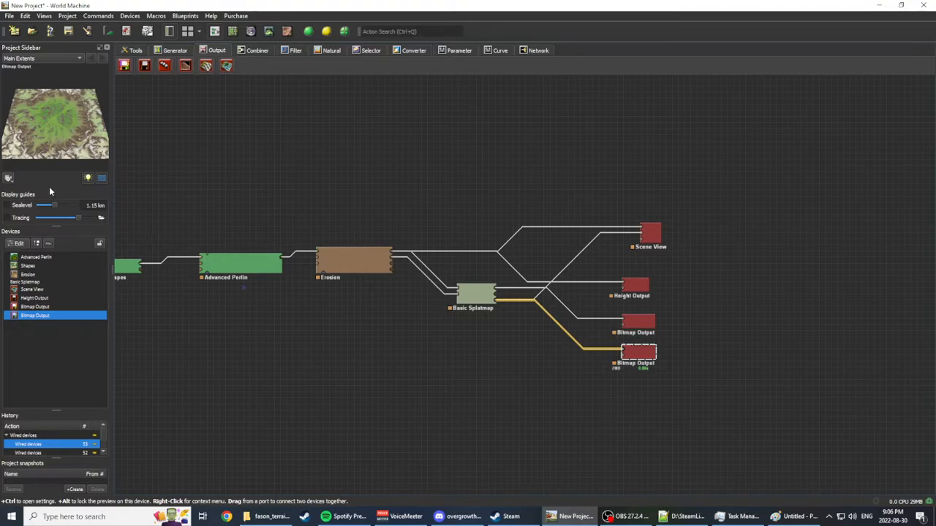
Step: Rearrange the output devices, moving Scene View higher and shifting Height Output and both Bitmap Outputs farther from Basic Splatmap
{"action": "left_click", "coordinate": [638, 321]}
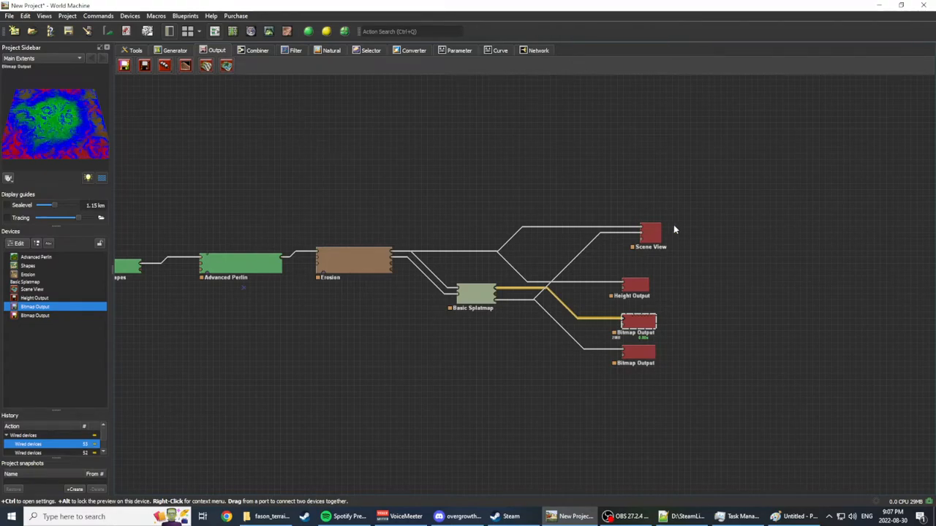
{"action": "left_click", "coordinate": [644, 234]}
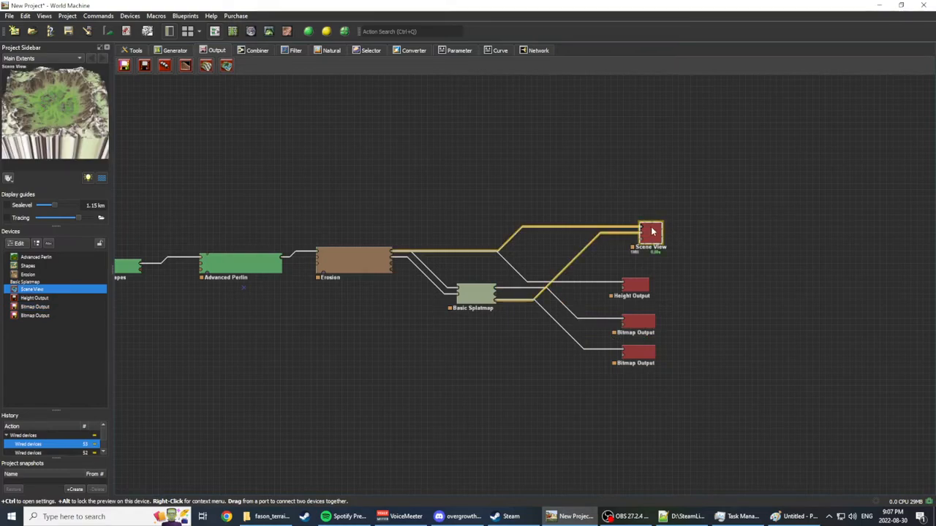
{"action": "left_click_drag", "start_coordinate": [641, 234], "coordinate": [652, 197]}
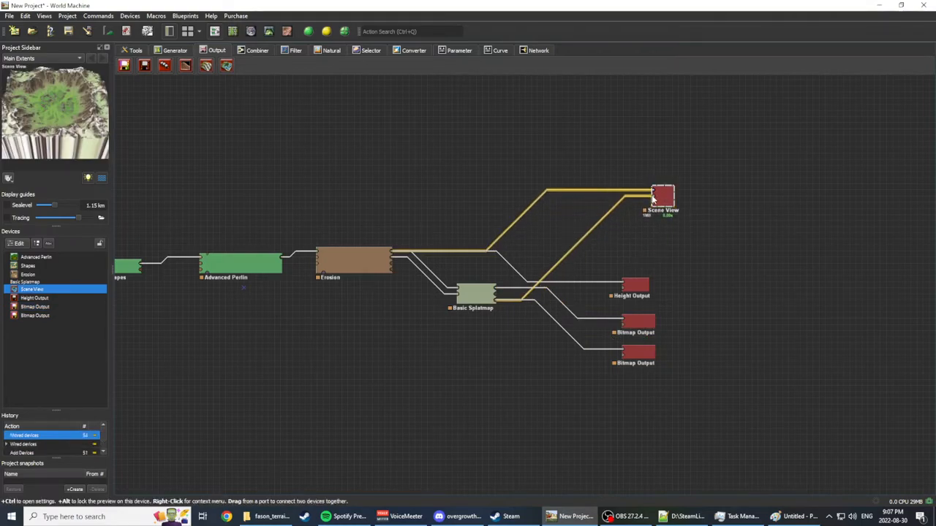
{"action": "left_click", "coordinate": [641, 286]}
{"action": "left_click_drag", "start_coordinate": [638, 291], "coordinate": [656, 283]}
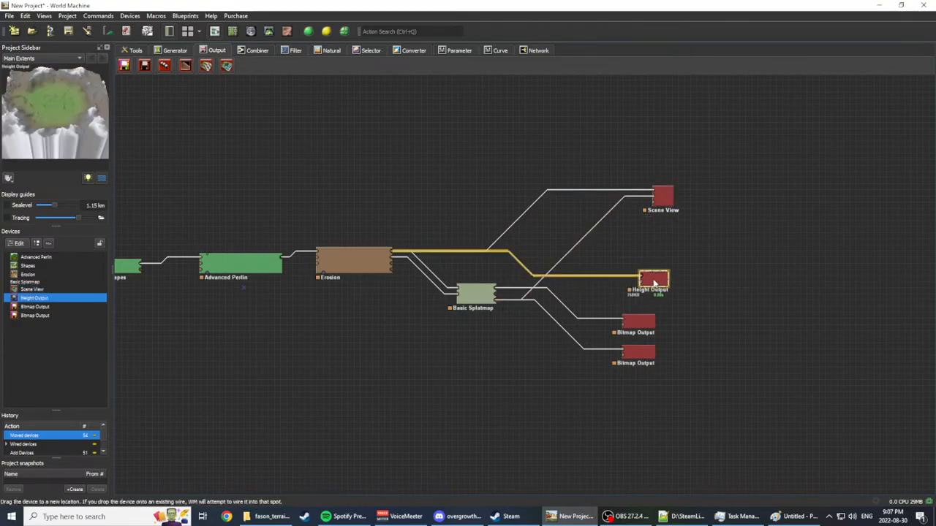
{"action": "left_click", "coordinate": [643, 323]}
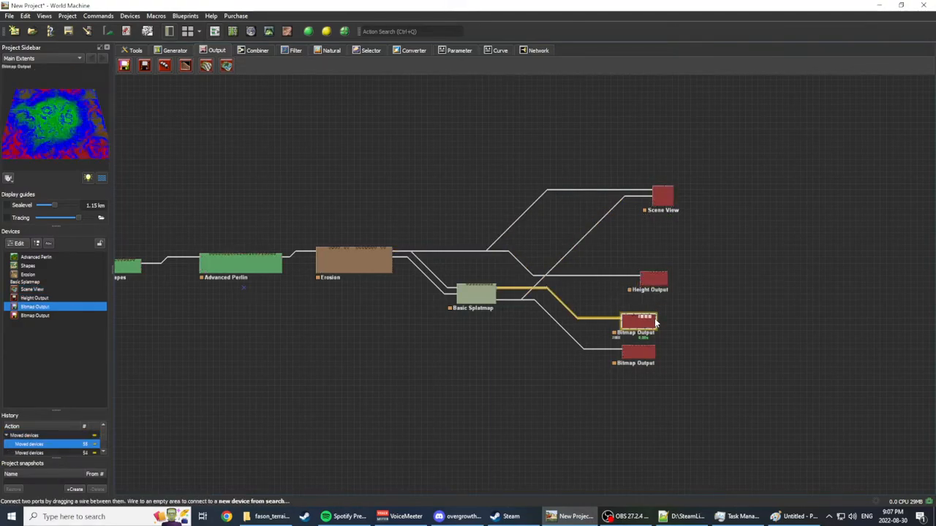
{"action": "left_click", "coordinate": [697, 316]}
{"action": "left_click_drag", "start_coordinate": [630, 326], "coordinate": [658, 353]}
{"action": "left_click", "coordinate": [639, 353]}
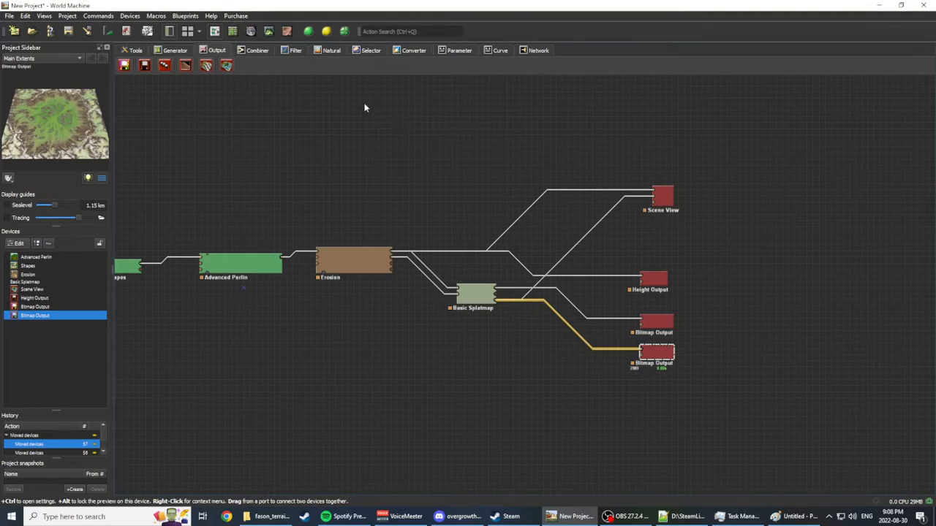
Step: Insert a Flipper device on the wire between Basic Splatmap and the upper Bitmap Output, and set it to Flip Vertically
{"action": "left_click", "coordinate": [295, 51]}
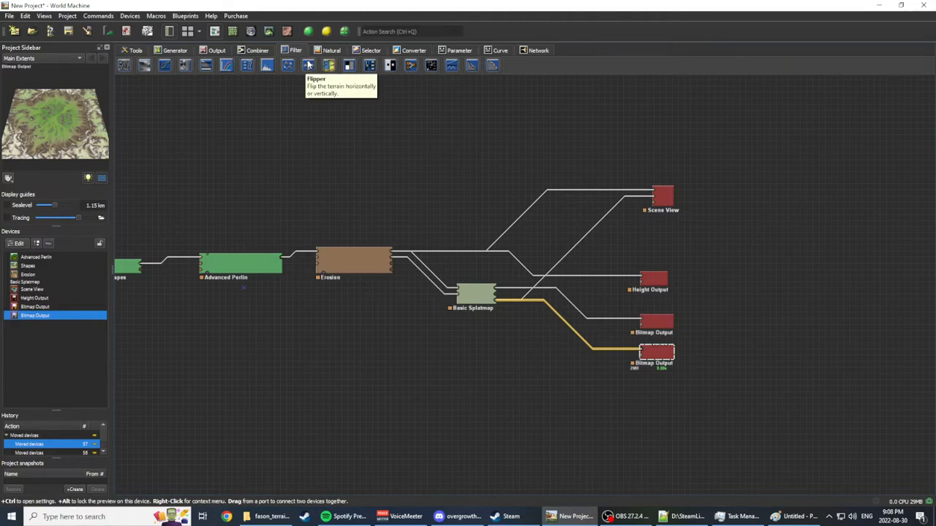
{"action": "left_click", "coordinate": [307, 66]}
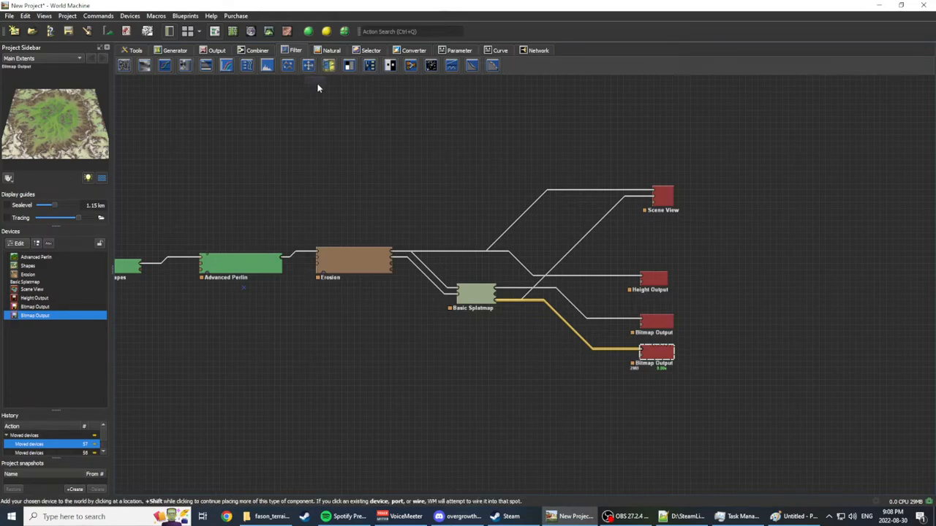
{"action": "left_click", "coordinate": [581, 312]}
{"action": "left_click_drag", "start_coordinate": [584, 312], "coordinate": [591, 307]}
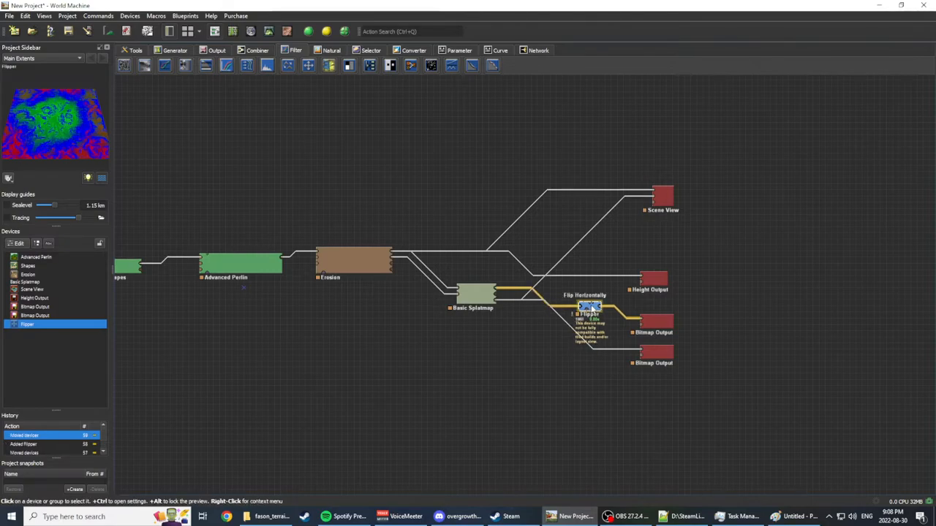
{"action": "double_click", "coordinate": [590, 308]}
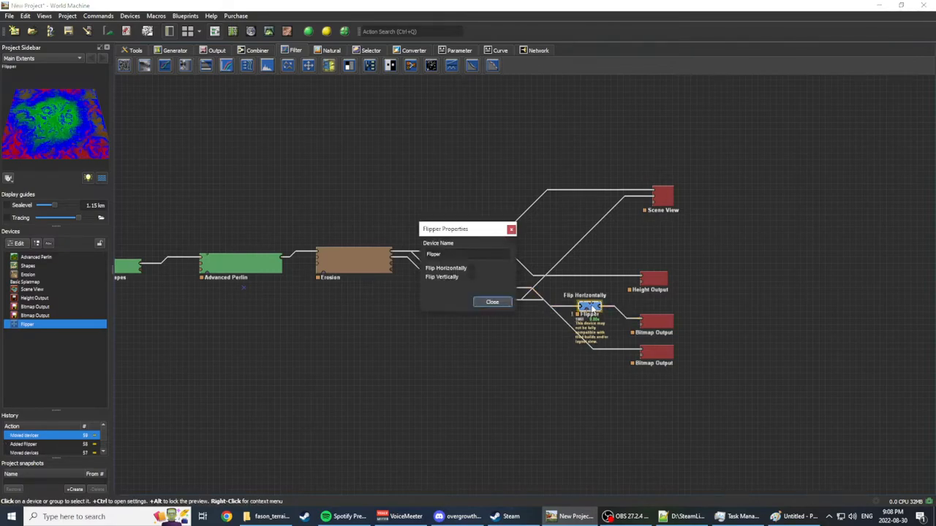
{"action": "left_click", "coordinate": [471, 277]}
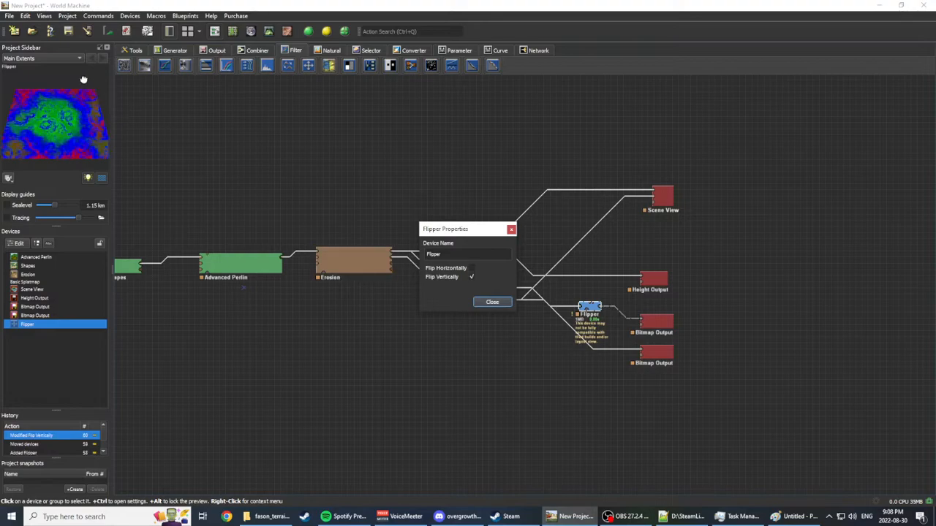
{"action": "left_click", "coordinate": [497, 302]}
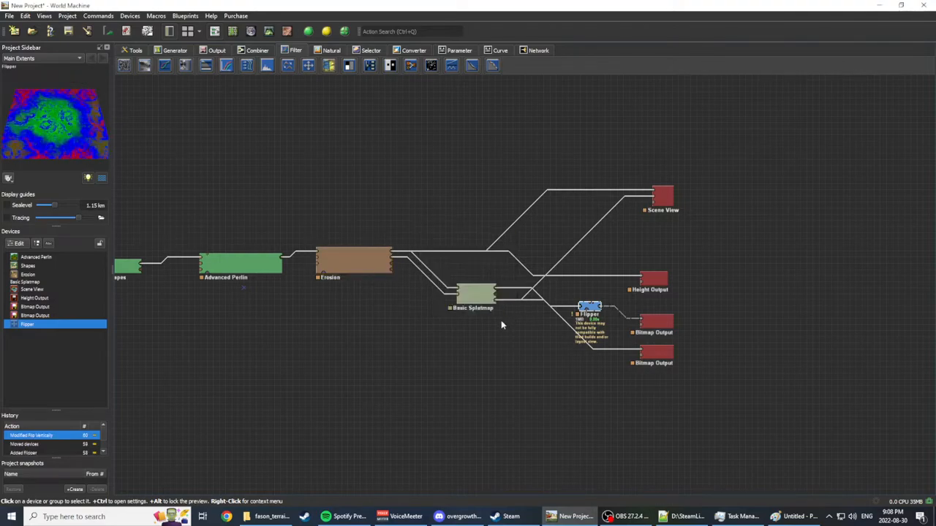
Step: Insert a second Flipper on the wire to the lower Bitmap Output and check that Flip Vertically is enabled
{"action": "left_click", "coordinate": [578, 336]}
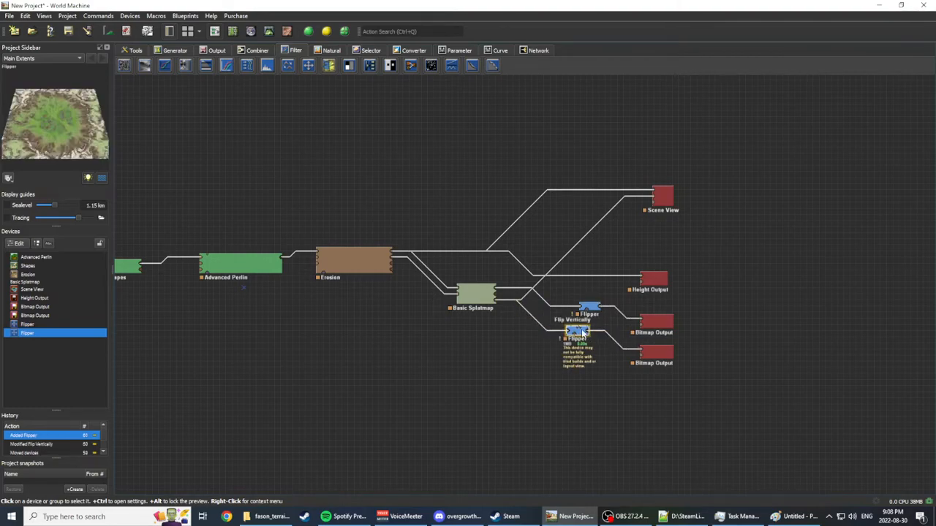
{"action": "left_click_drag", "start_coordinate": [582, 332], "coordinate": [589, 339]}
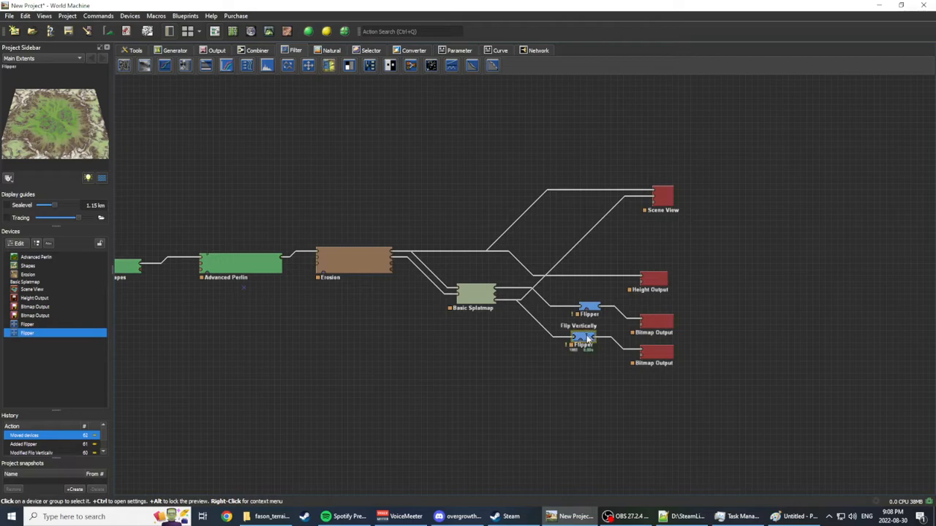
{"action": "double_click", "coordinate": [588, 340]}
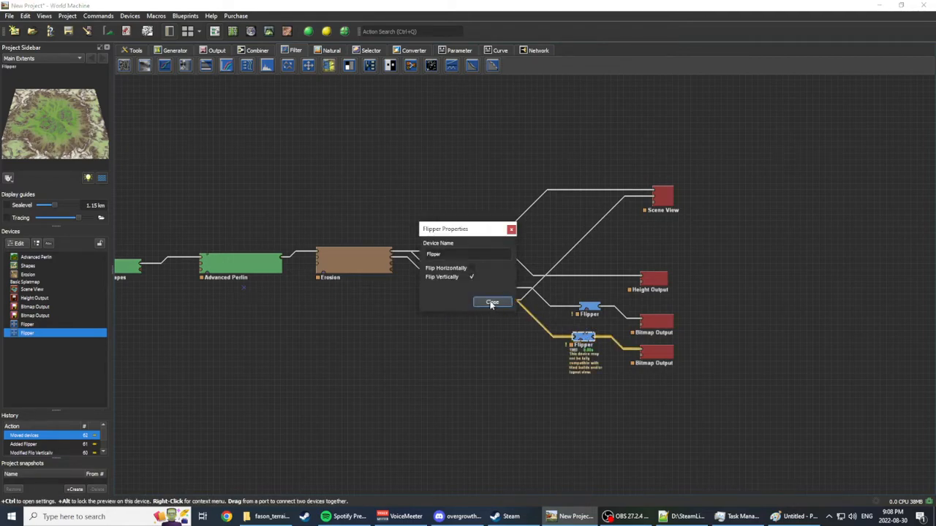
{"action": "left_click", "coordinate": [492, 304]}
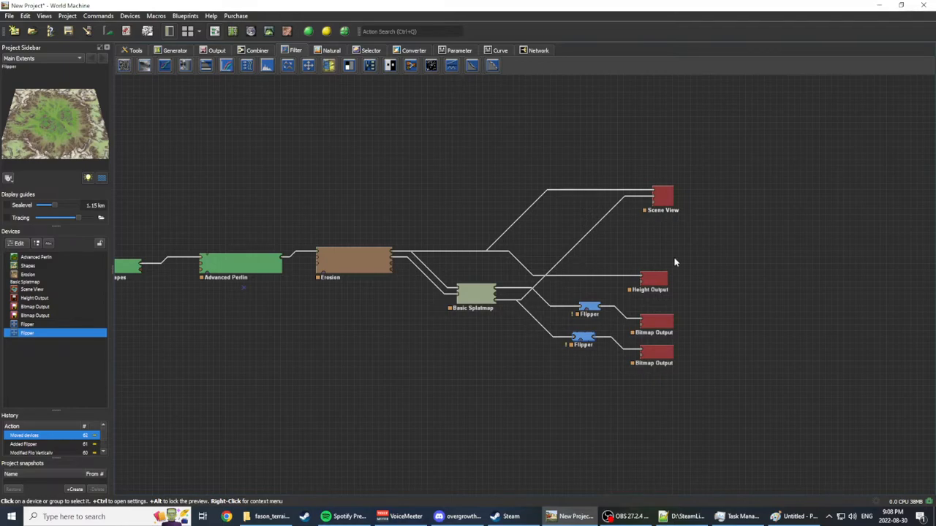
Step: Start specifying the Height Output's file and browse to the mod's Data > Textures > fason_terrain_tutorial folder
{"action": "double_click", "coordinate": [655, 278]}
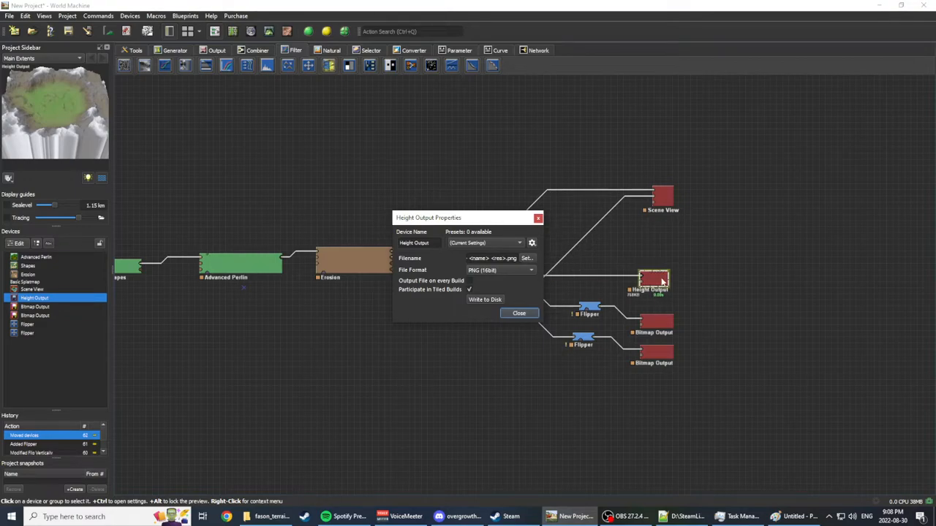
{"action": "left_click", "coordinate": [527, 258]}
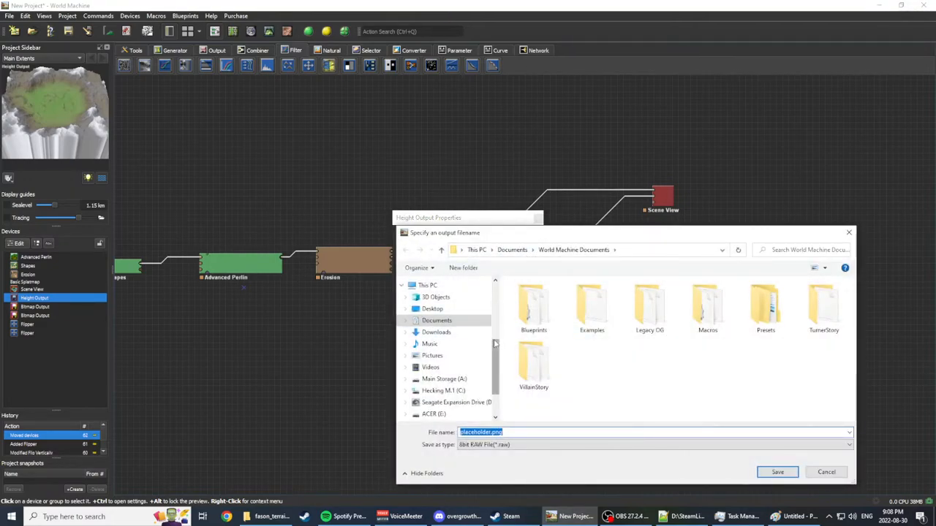
{"action": "scroll", "coordinate": [463, 351], "scroll_direction": "up", "scroll_amount": 4}
{"action": "left_click", "coordinate": [464, 362]}
{"action": "left_click", "coordinate": [531, 318]}
{"action": "double_click", "coordinate": [536, 320]}
{"action": "double_click", "coordinate": [556, 296]}
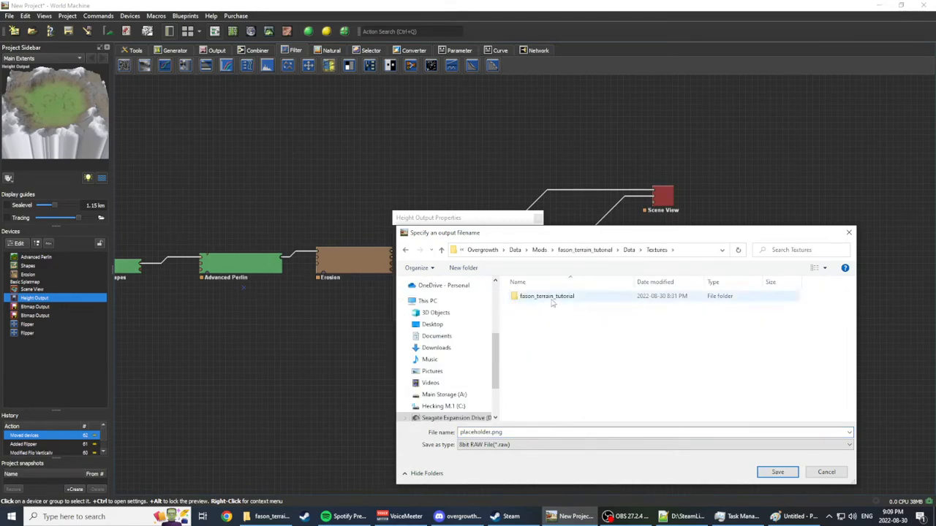
Step: Save the Height Output's filename as heightmap.png with the Portable Network Graphic type and close its properties
{"action": "left_click", "coordinate": [515, 432]}
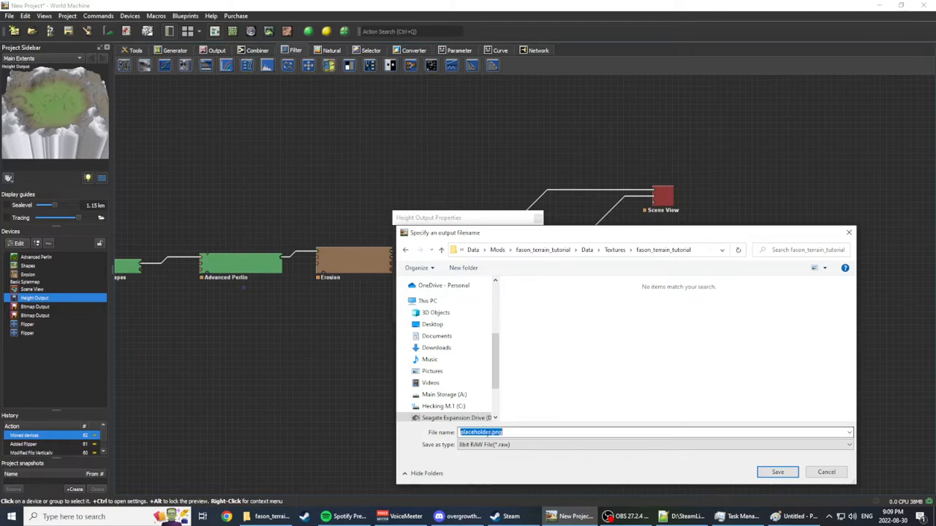
{"action": "double_click", "coordinate": [480, 432]}
{"action": "type", "text": "heightmap"}
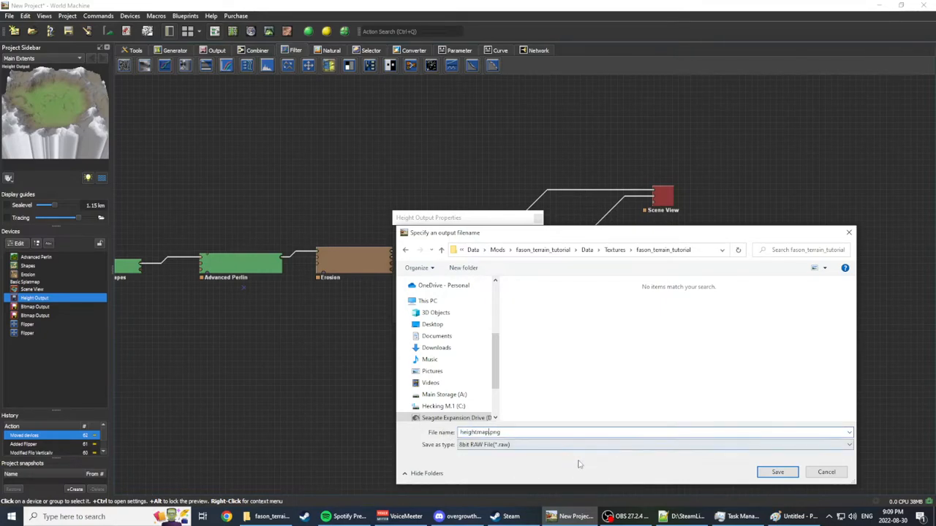
{"action": "left_click", "coordinate": [491, 445]}
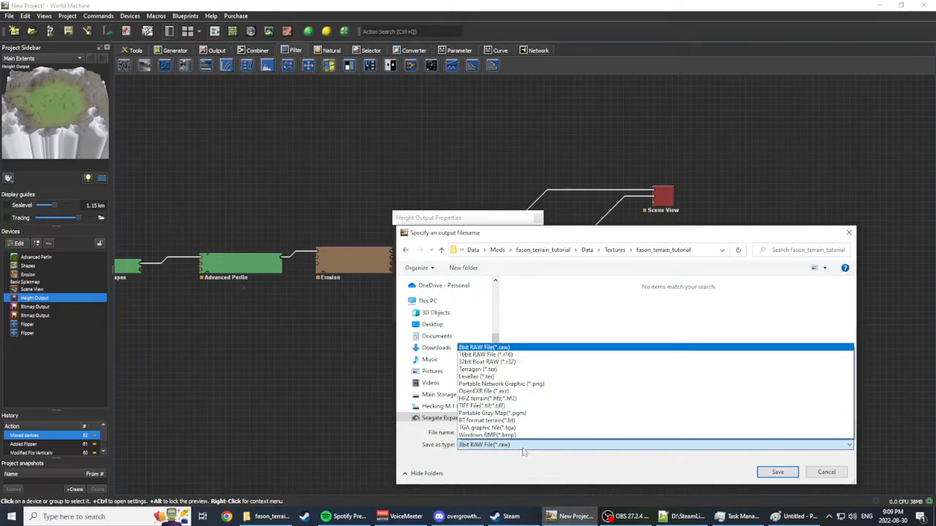
{"action": "left_click", "coordinate": [534, 386]}
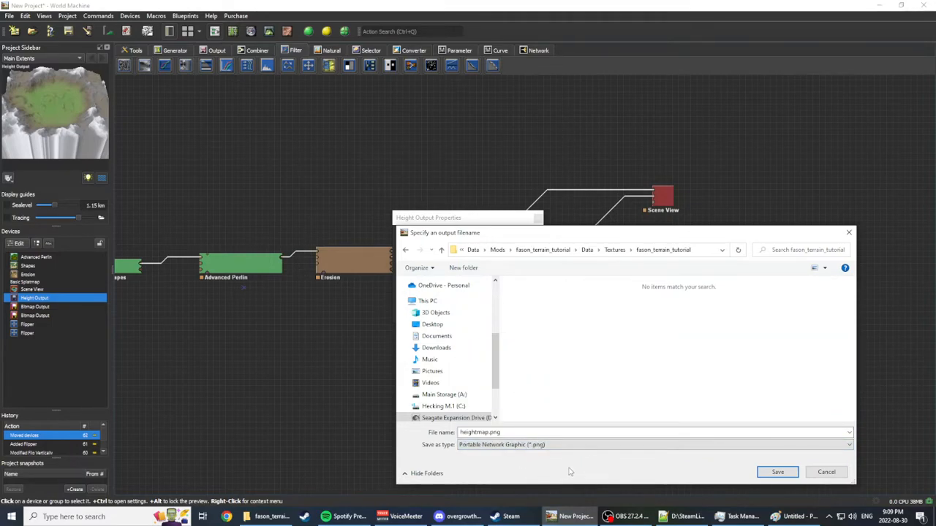
{"action": "left_click", "coordinate": [777, 472]}
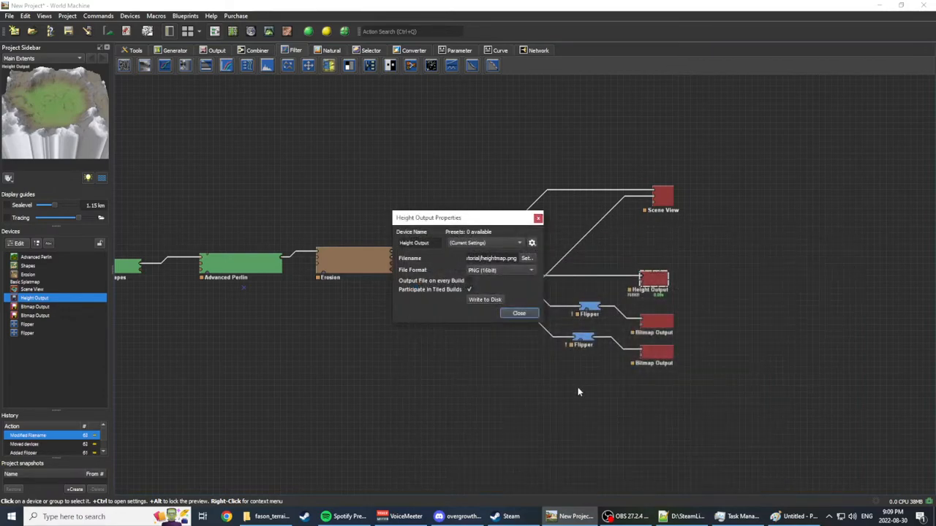
{"action": "left_click", "coordinate": [518, 314]}
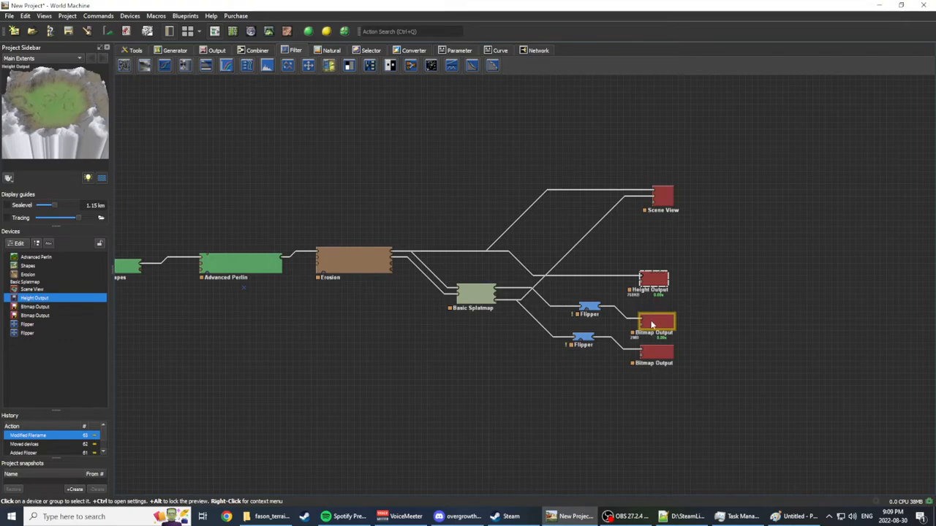
Step: Set the upper Bitmap Output's file to weightmap.png in the mod's Textures > fason_terrain_tutorial folder and close its properties
{"action": "double_click", "coordinate": [652, 324]}
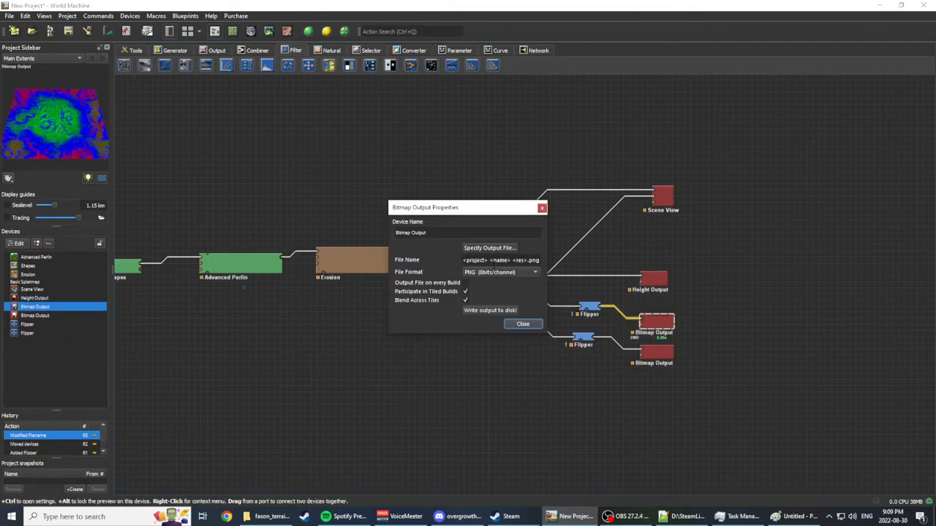
{"action": "left_click", "coordinate": [490, 248]}
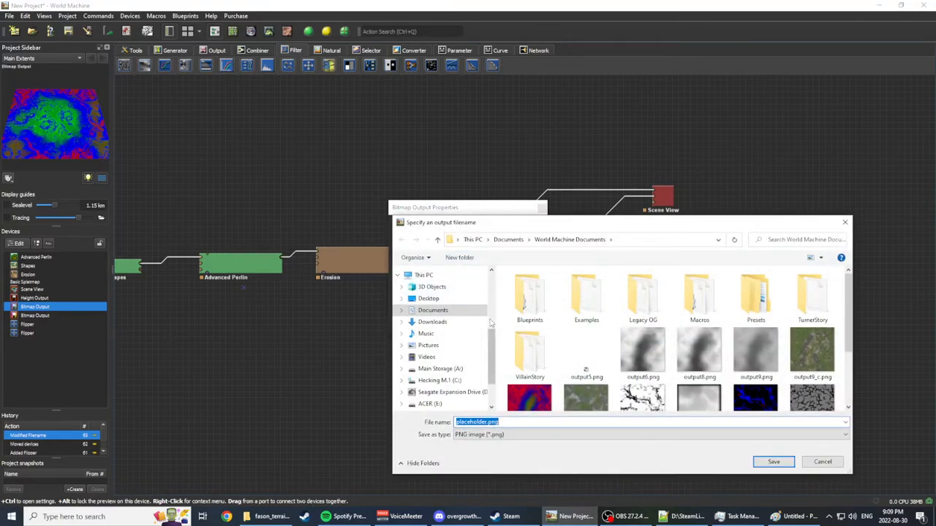
{"action": "scroll", "coordinate": [453, 329], "scroll_direction": "up", "scroll_amount": 5}
{"action": "left_click", "coordinate": [424, 353]}
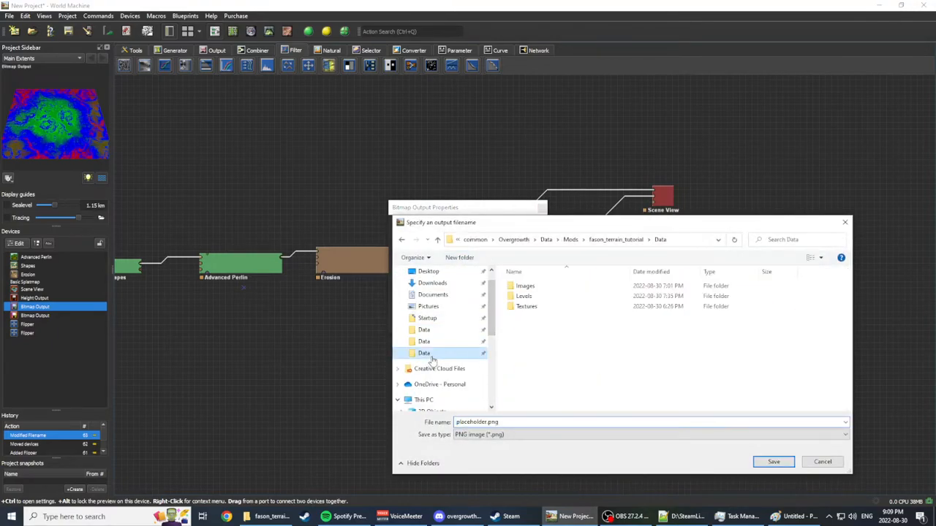
{"action": "double_click", "coordinate": [525, 306]}
{"action": "left_click", "coordinate": [535, 288]}
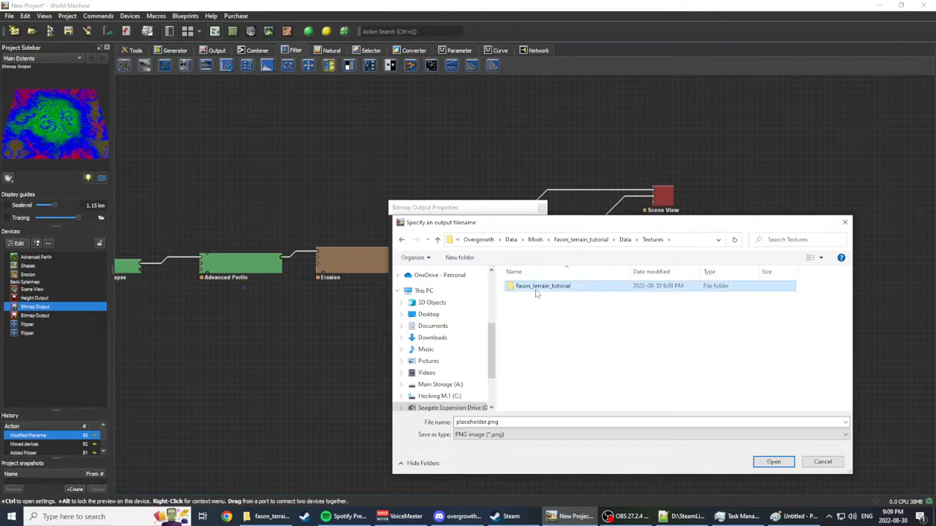
{"action": "double_click", "coordinate": [536, 290]}
{"action": "double_click", "coordinate": [479, 422]}
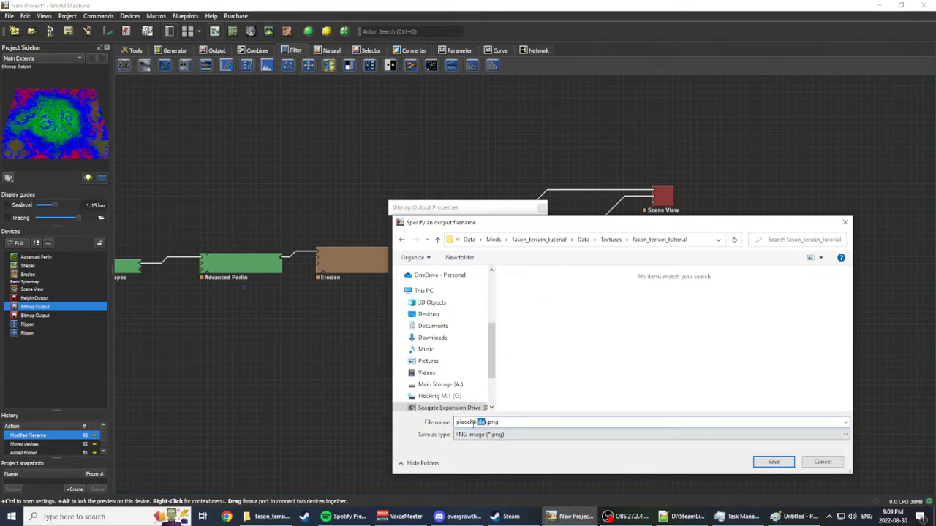
{"action": "key", "text": "BackSpace"}
{"action": "type", "text": "weightmap"}
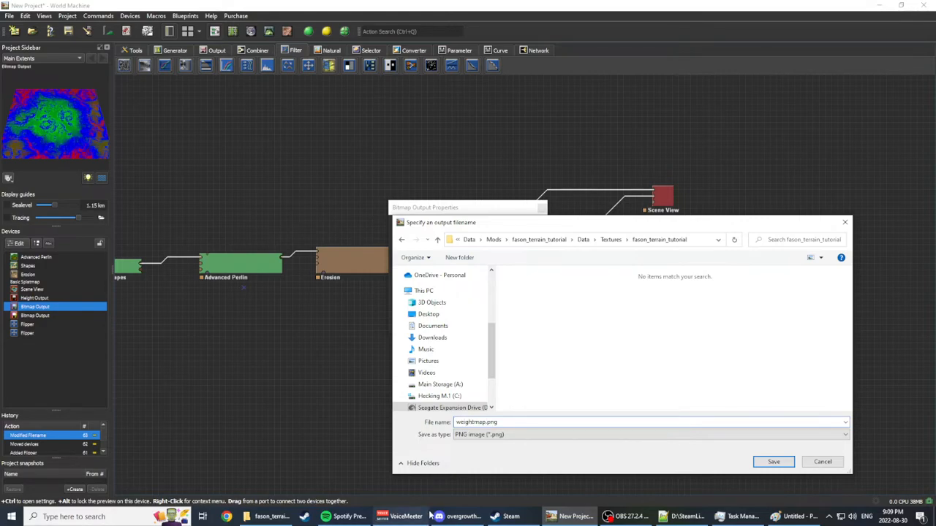
{"action": "key", "text": "Return"}
{"action": "left_click", "coordinate": [523, 324]}
Step: Set the lower Bitmap Output's file to colormap.png in the mod's Textures > fason_terrain_tutorial folder
{"action": "double_click", "coordinate": [658, 352]}
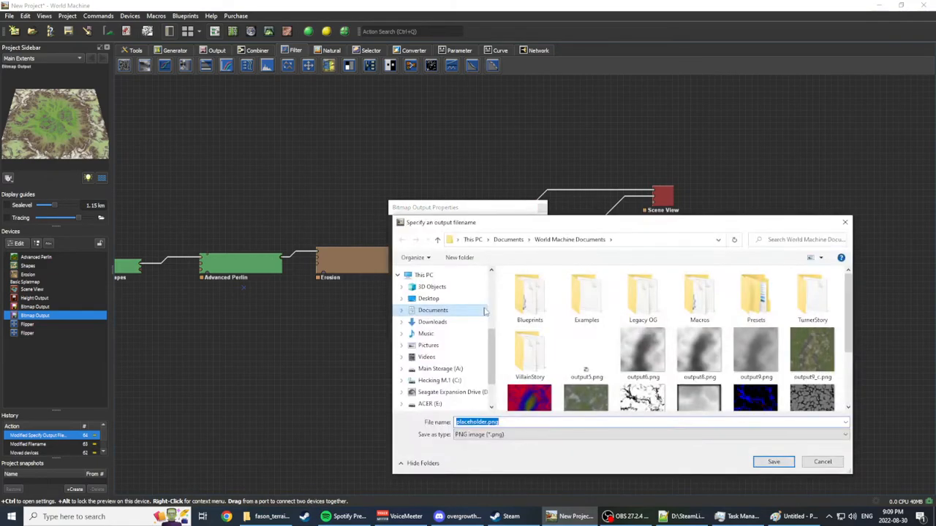
{"action": "scroll", "coordinate": [446, 344], "scroll_direction": "up", "scroll_amount": 5}
{"action": "left_click", "coordinate": [447, 355]}
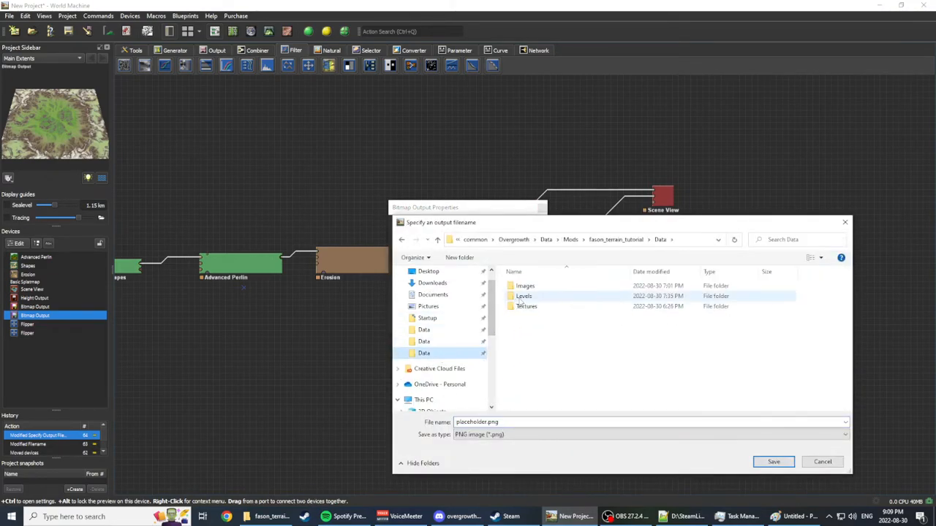
{"action": "double_click", "coordinate": [526, 306]}
{"action": "left_click", "coordinate": [525, 288]}
{"action": "double_click", "coordinate": [526, 291]}
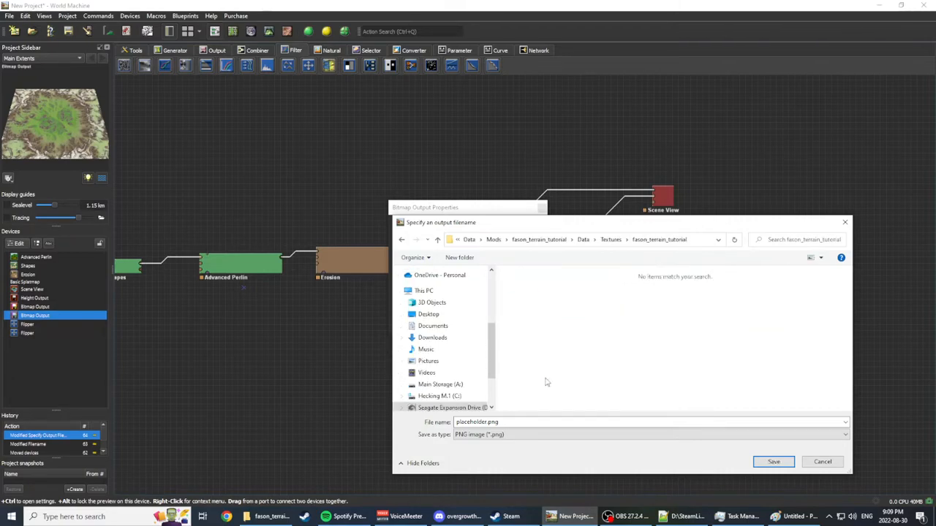
{"action": "left_click", "coordinate": [488, 424]}
{"action": "left_click_drag", "start_coordinate": [489, 424], "coordinate": [387, 415]}
{"action": "type", "text": "colormap"}
{"action": "key", "text": "Return"}
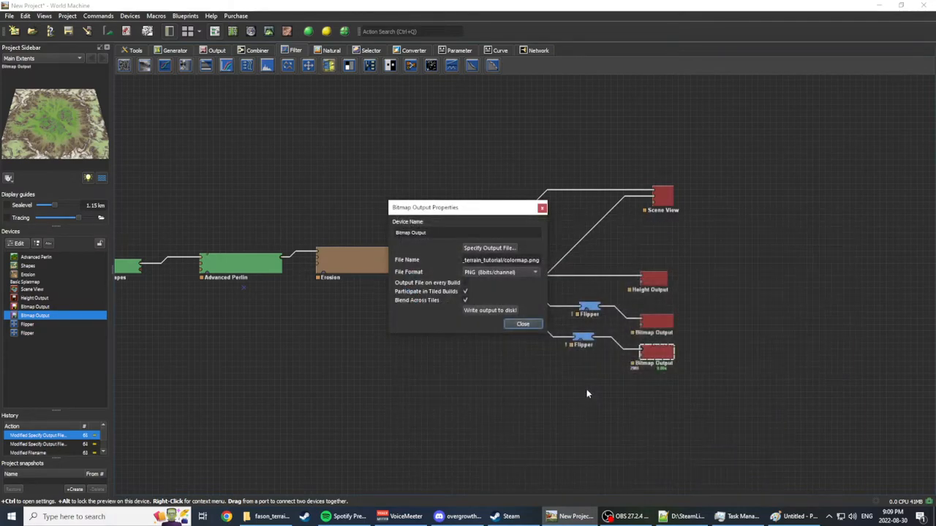
Step: Close the colormap output's properties, show the Scene View device in the 3D view and build the terrain
{"action": "left_click", "coordinate": [522, 323]}
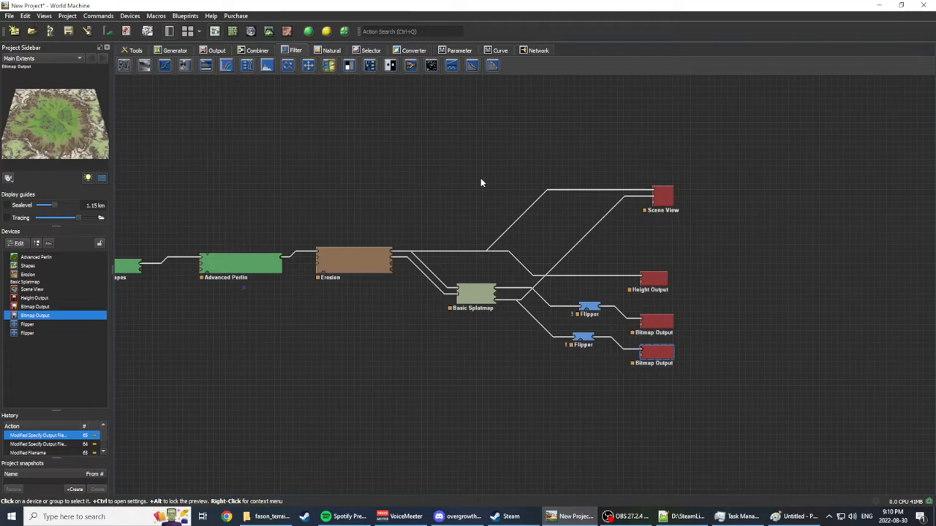
{"action": "left_click", "coordinate": [661, 199]}
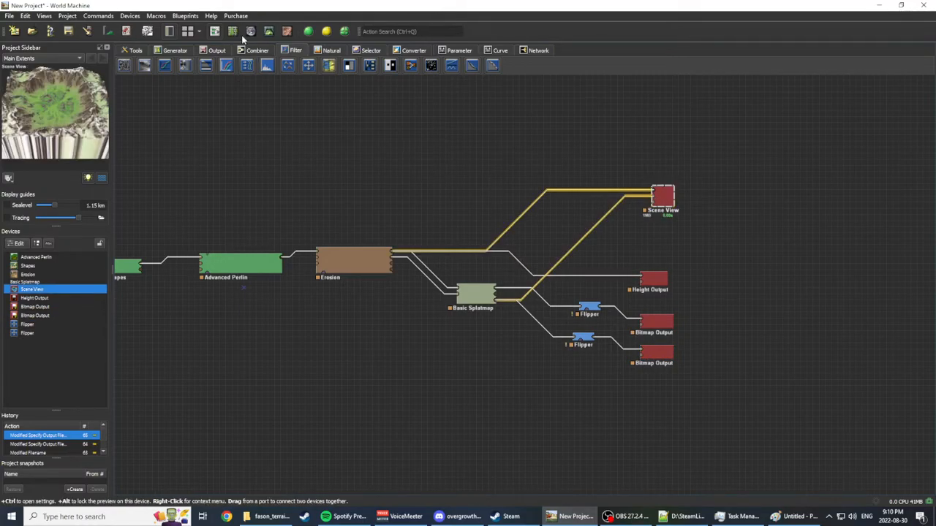
{"action": "left_click", "coordinate": [269, 32]}
{"action": "left_click_drag", "start_coordinate": [483, 256], "coordinate": [483, 290]}
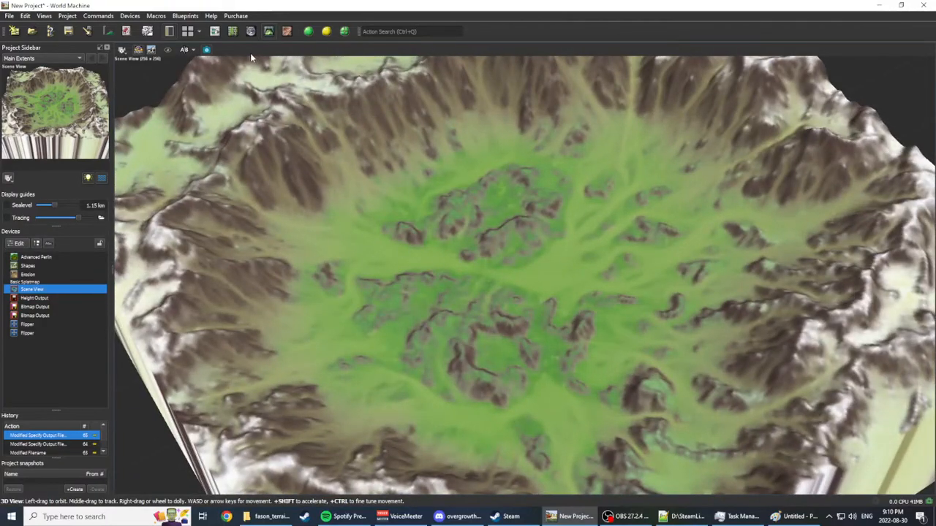
{"action": "left_click", "coordinate": [309, 33]}
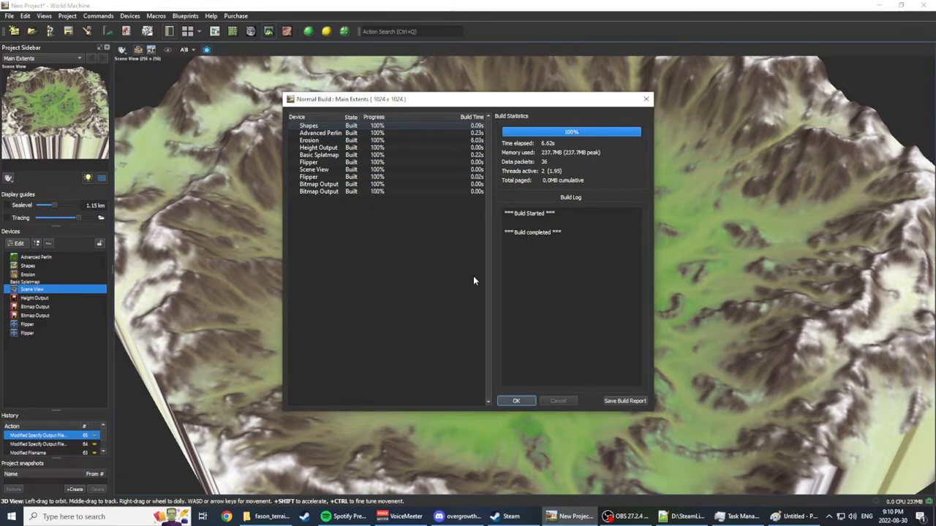
{"action": "left_click", "coordinate": [522, 402]}
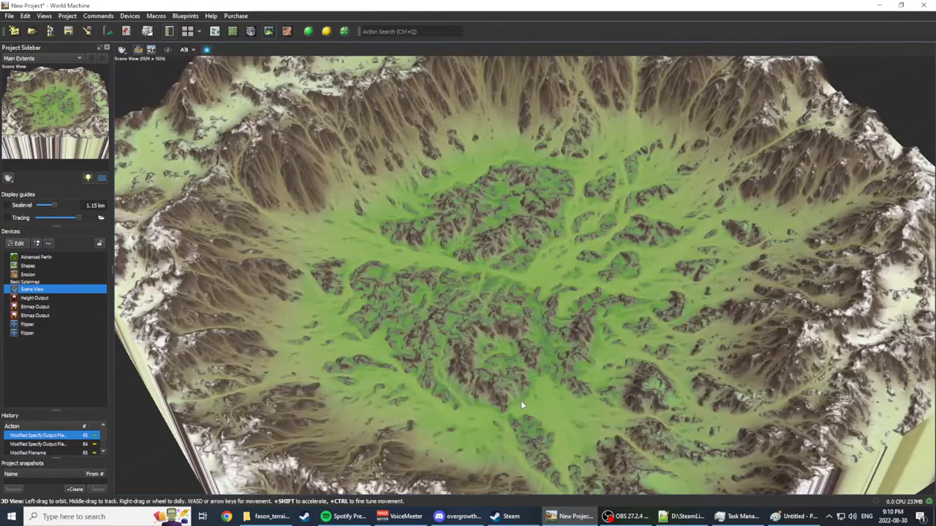
{"action": "left_click_drag", "start_coordinate": [563, 372], "coordinate": [520, 247]}
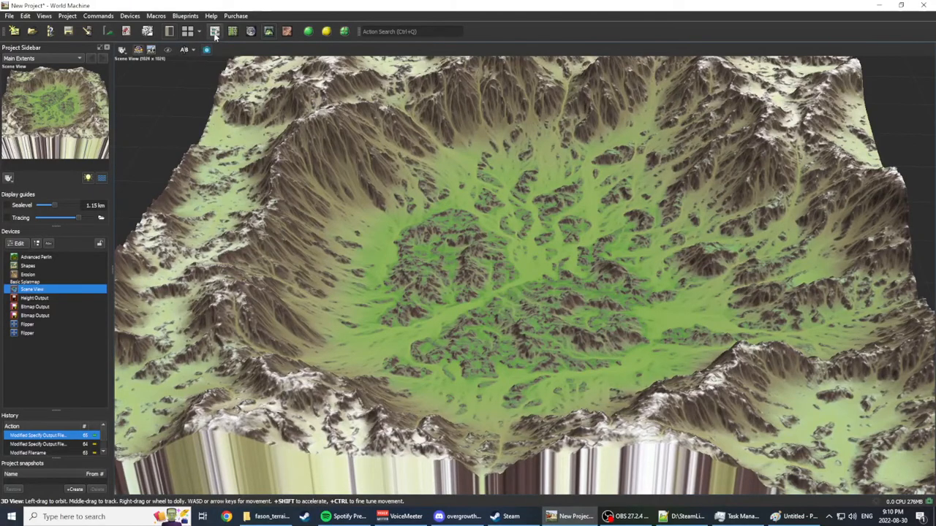
Step: Return to the device graph, write the Height Output's heightmap.png to disk and close its properties
{"action": "left_click", "coordinate": [214, 32]}
{"action": "mouse_move", "coordinate": [453, 169]}
{"action": "left_mouse_down"}
{"action": "mouse_move", "coordinate": [418, 163]}
{"action": "mouse_move", "coordinate": [452, 177]}
{"action": "left_mouse_up"}
{"action": "middle_click_drag", "start_coordinate": [508, 181], "coordinate": [461, 168]}
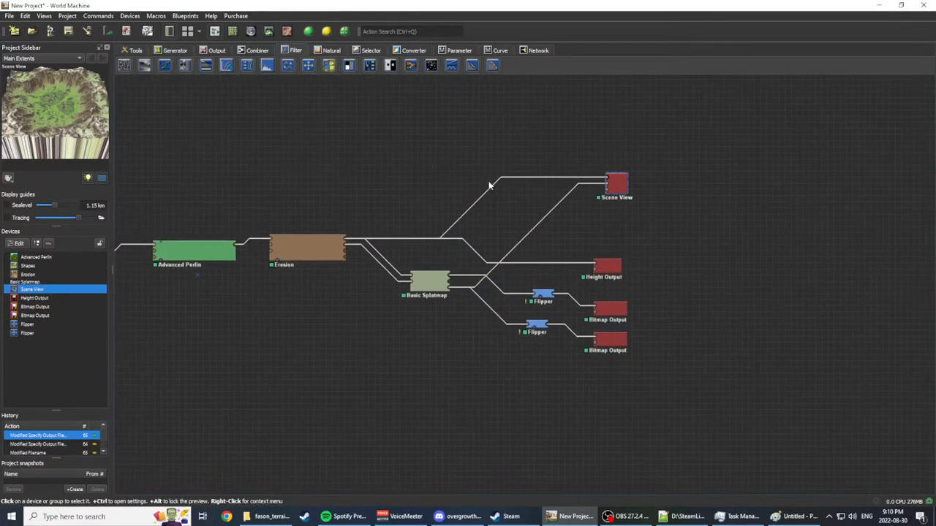
{"action": "double_click", "coordinate": [618, 266]}
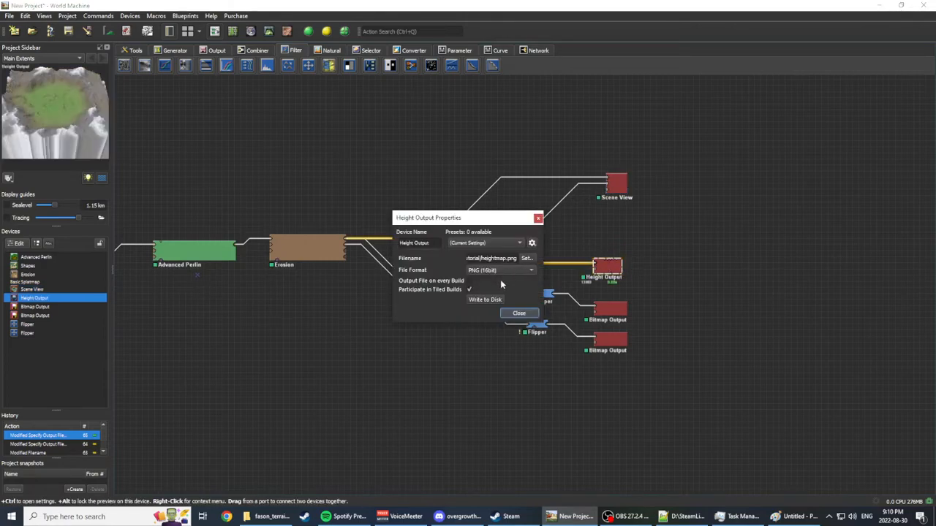
{"action": "left_click", "coordinate": [495, 301]}
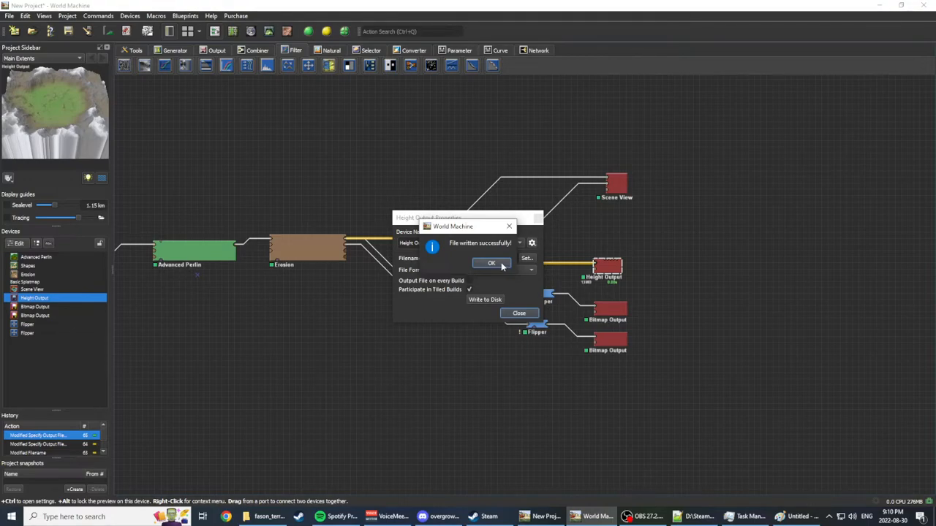
{"action": "left_click", "coordinate": [501, 266]}
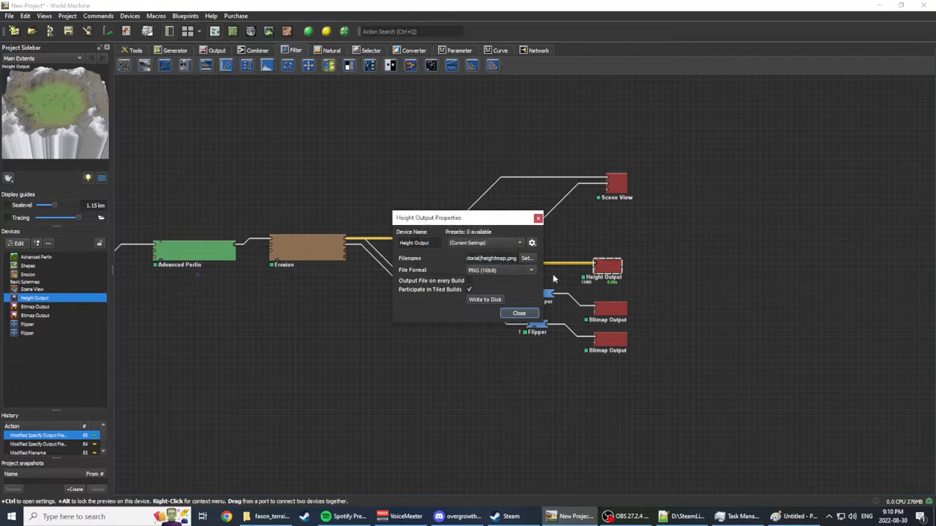
{"action": "left_click", "coordinate": [520, 313]}
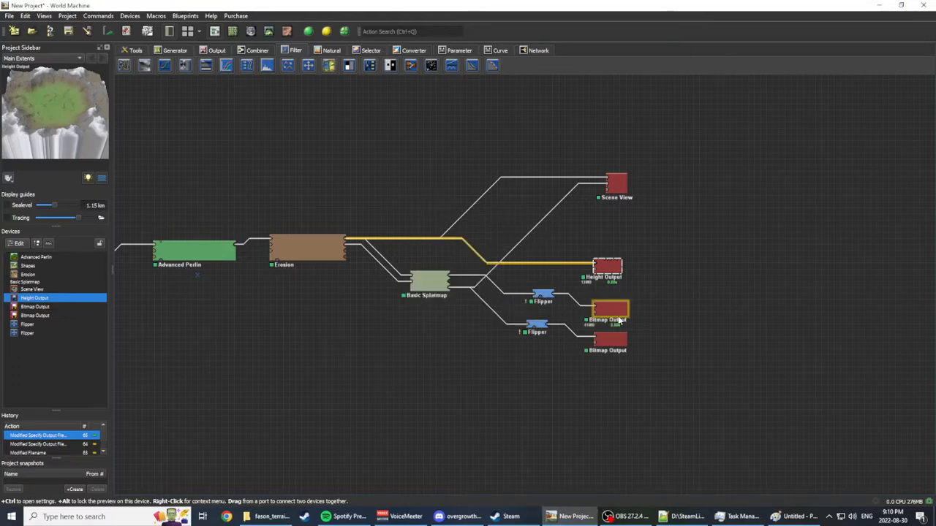
Step: Write the upper Bitmap Output's weightmap.png to disk and close its properties
{"action": "double_click", "coordinate": [614, 311]}
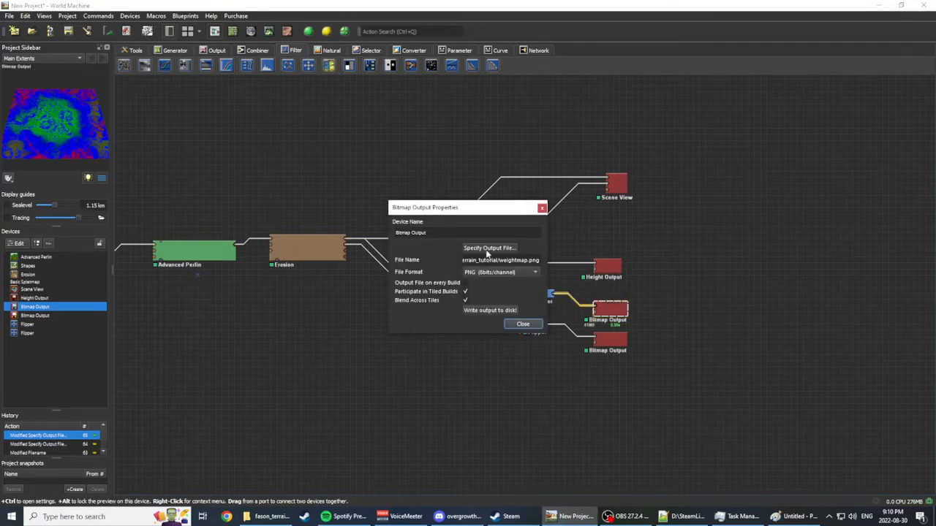
{"action": "left_click", "coordinate": [493, 312]}
{"action": "left_click", "coordinate": [500, 266]}
{"action": "left_click", "coordinate": [522, 324]}
Step: Write the lower Bitmap Output's colormap.png to disk and close its properties
{"action": "double_click", "coordinate": [611, 339]}
{"action": "left_click", "coordinate": [503, 311]}
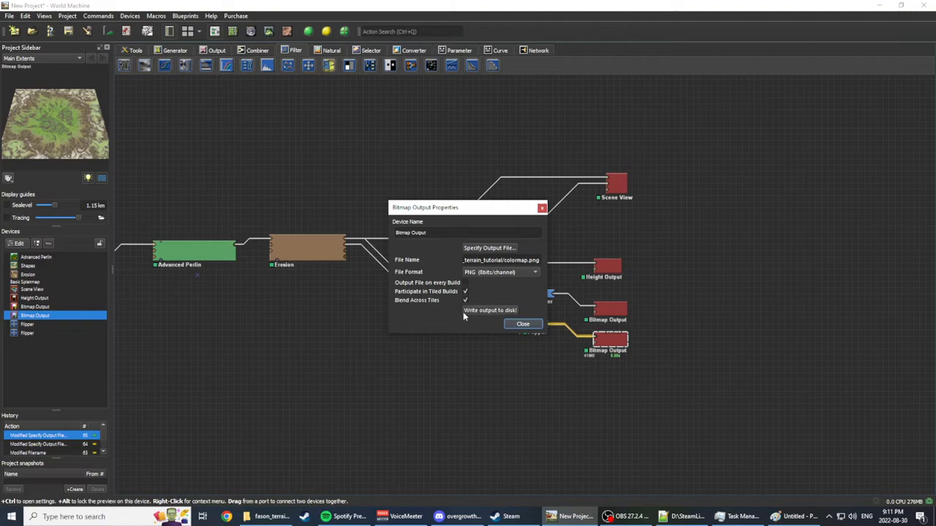
{"action": "left_click", "coordinate": [497, 264]}
{"action": "left_click", "coordinate": [522, 324]}
{"action": "left_click", "coordinate": [418, 337]}
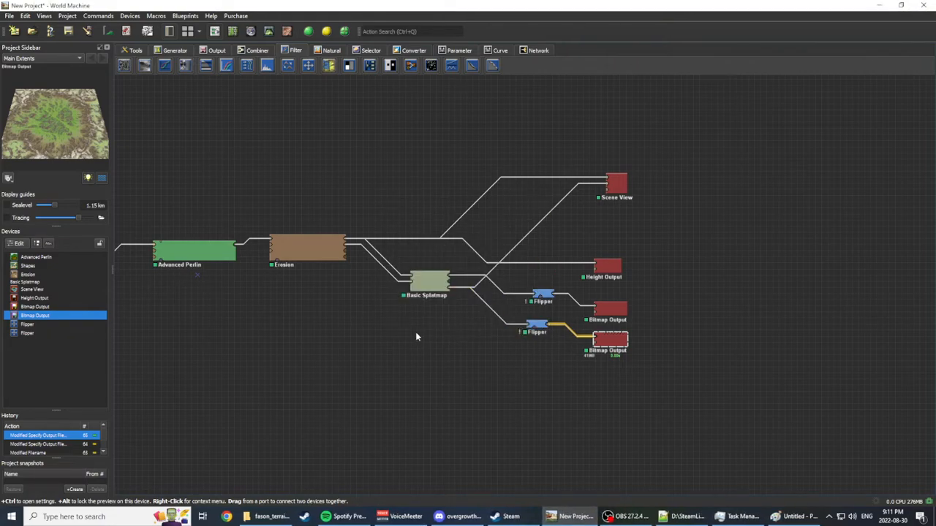
Step: Check the build resolution in the project settings and close them without changes
{"action": "left_click", "coordinate": [105, 33]}
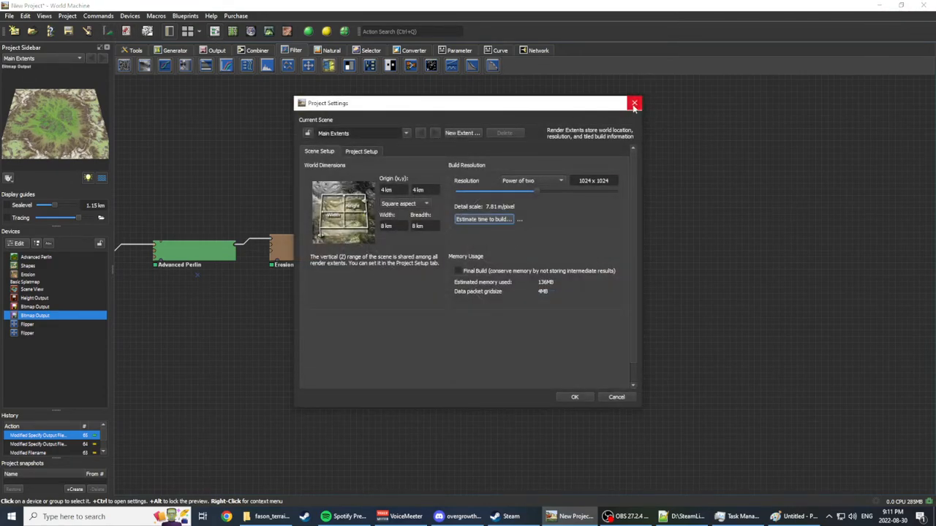
{"action": "left_click", "coordinate": [634, 102]}
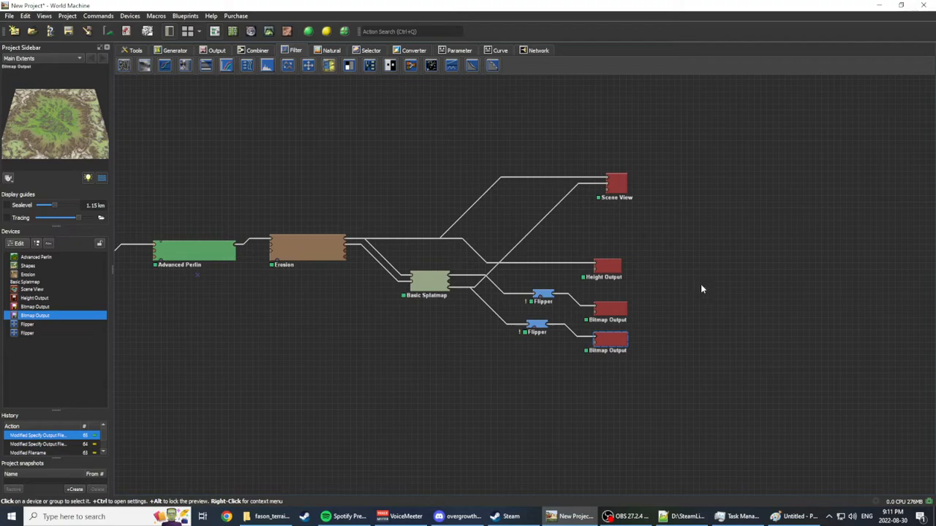
{"action": "right_click_drag", "start_coordinate": [612, 241], "coordinate": [739, 251]}
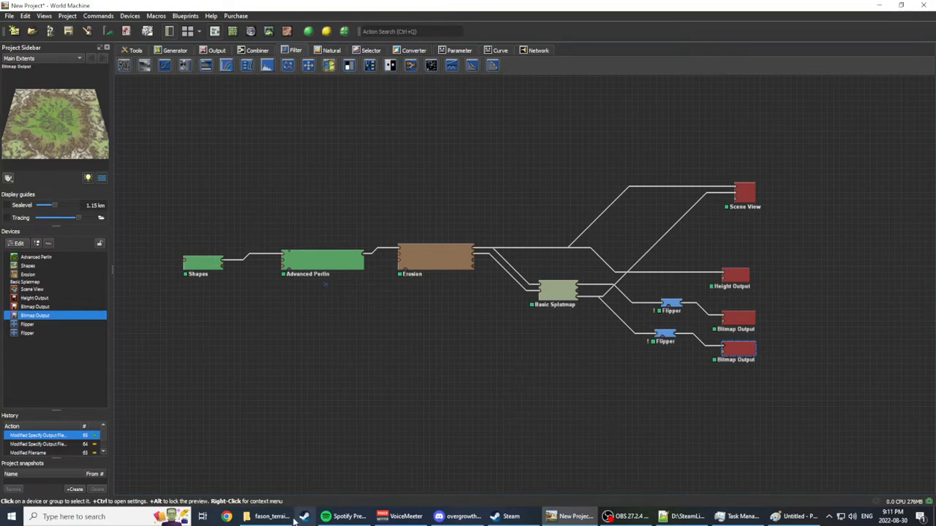
Step: Switch to File Explorer, browse to the mod's Data > Textures > fason_terrain_tutorial folder and view the exported heightmap.png
{"action": "left_click", "coordinate": [269, 517]}
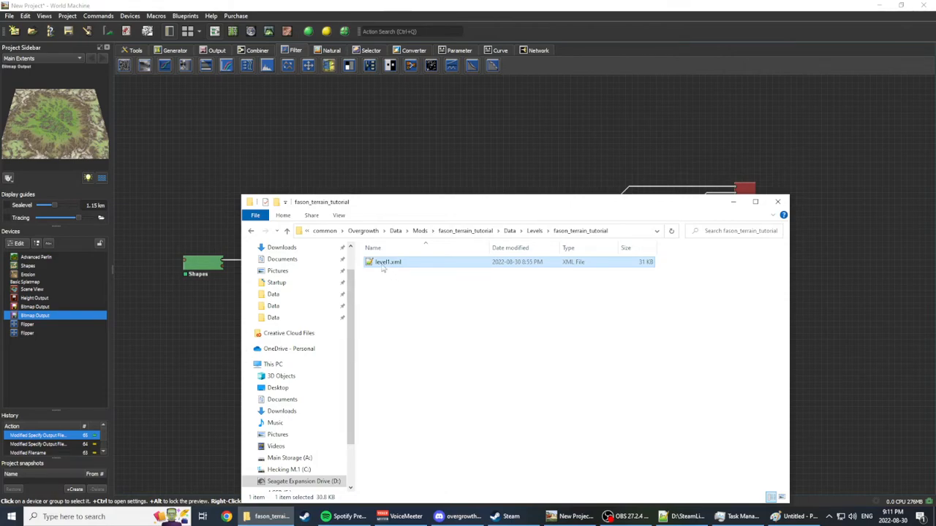
{"action": "left_click", "coordinate": [511, 232]}
{"action": "left_click", "coordinate": [410, 285]}
{"action": "double_click", "coordinate": [410, 284]}
{"action": "double_click", "coordinate": [398, 264]}
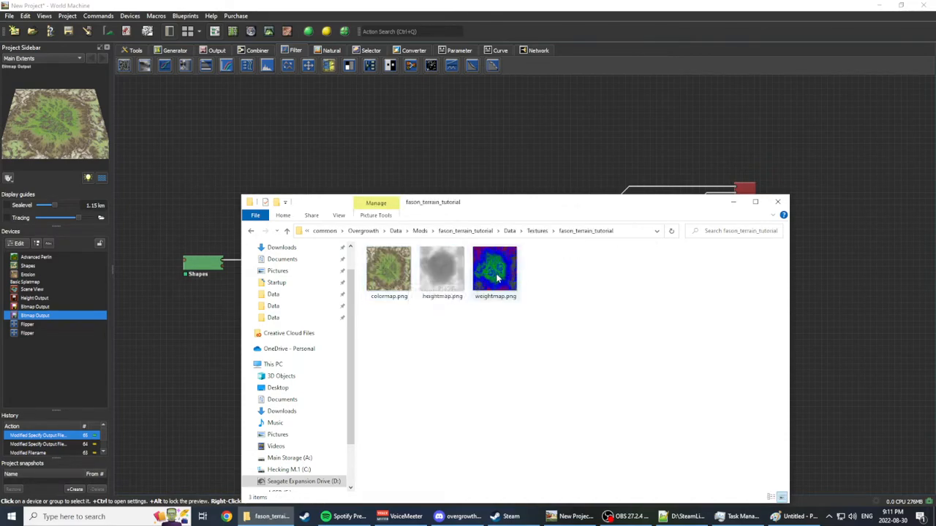
{"action": "double_click", "coordinate": [432, 281]}
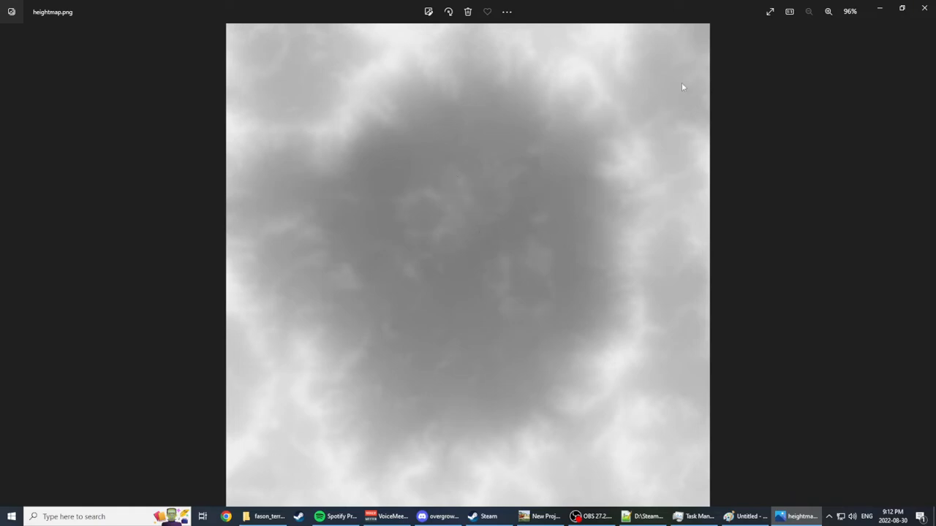
{"action": "left_click", "coordinate": [924, 8]}
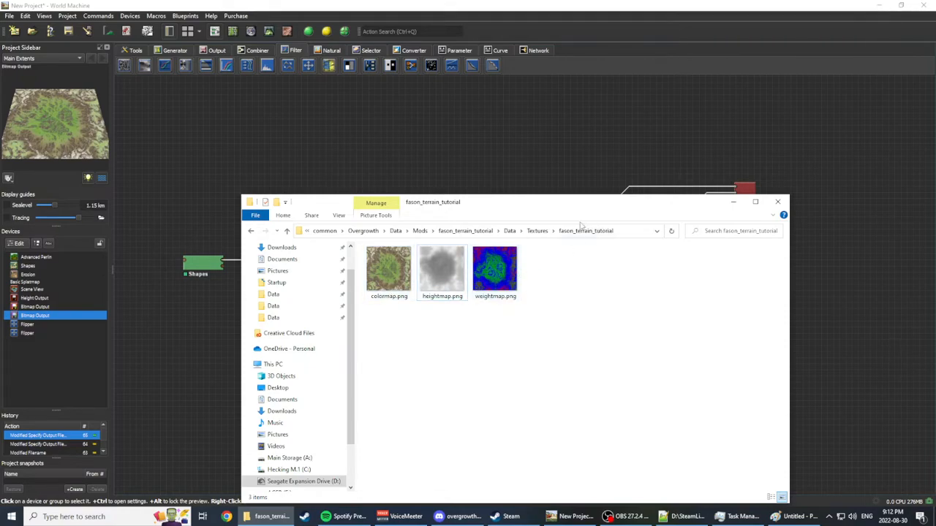
Step: Open level1.xml from the mod's Data > Levels > fason_terrain_tutorial folder in Notepad++
{"action": "left_click", "coordinate": [510, 231]}
{"action": "double_click", "coordinate": [389, 270]}
{"action": "double_click", "coordinate": [386, 263]}
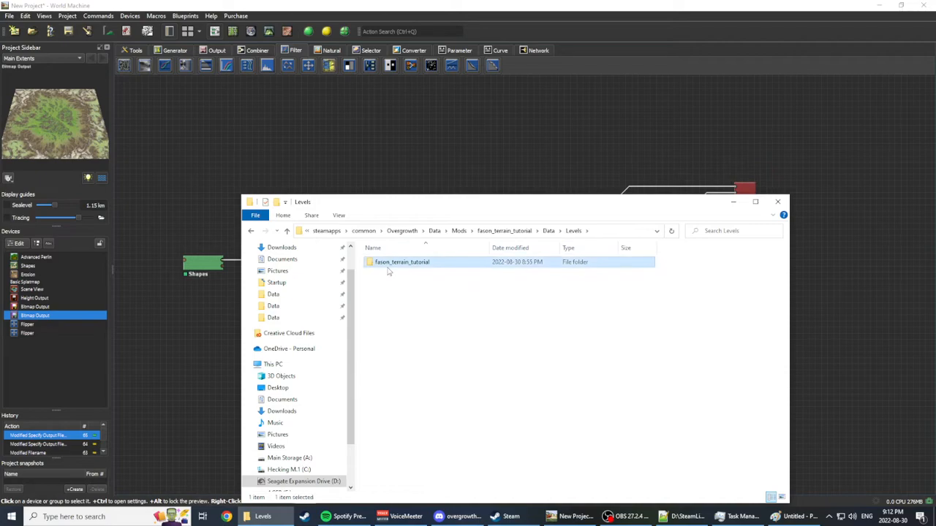
{"action": "double_click", "coordinate": [388, 262]}
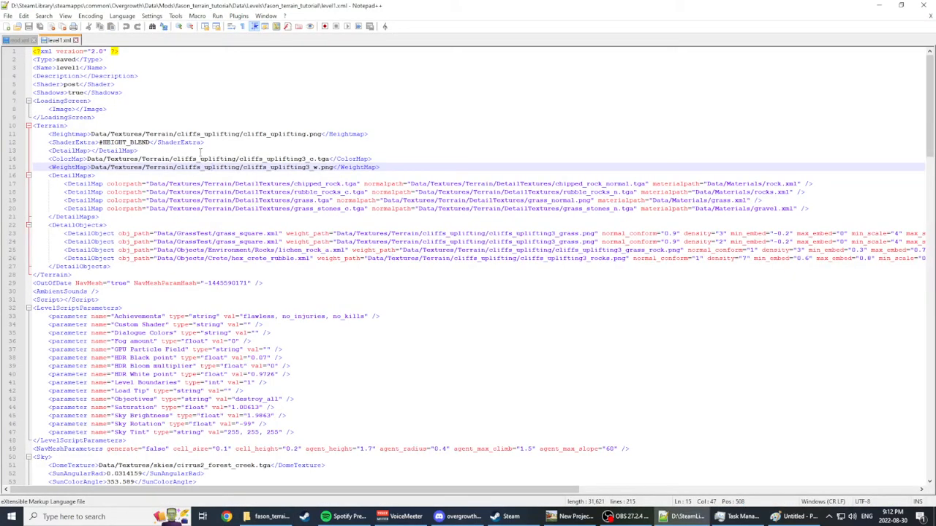
Step: Set the Heightmap path in level1.xml to Data/Textures/fason_terrain_tutorial/heightmap.png
{"action": "left_click", "coordinate": [200, 151]}
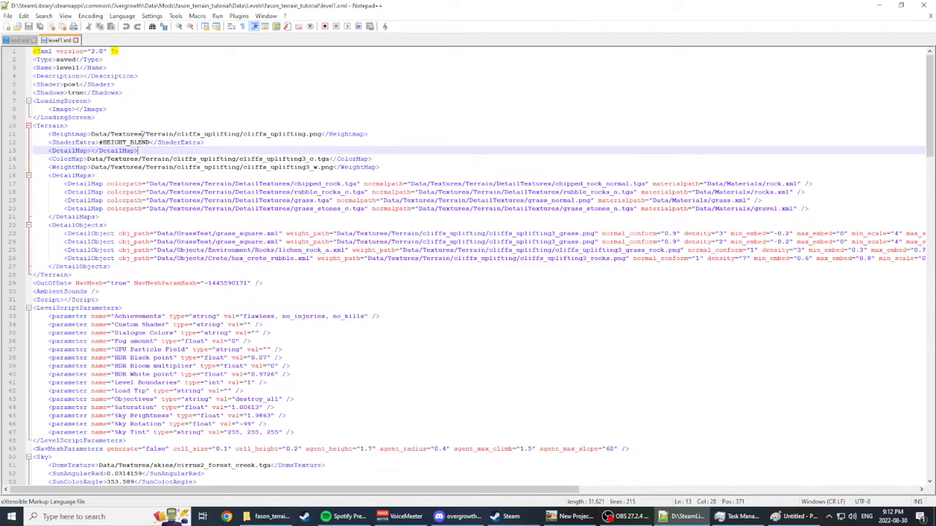
{"action": "left_click_drag", "start_coordinate": [145, 134], "coordinate": [309, 137]}
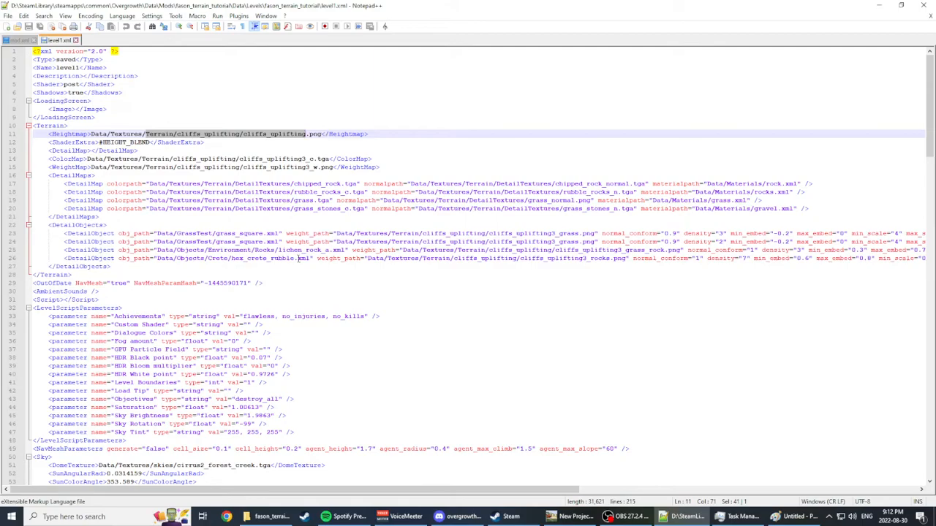
{"action": "type", "text": "fason_te"}
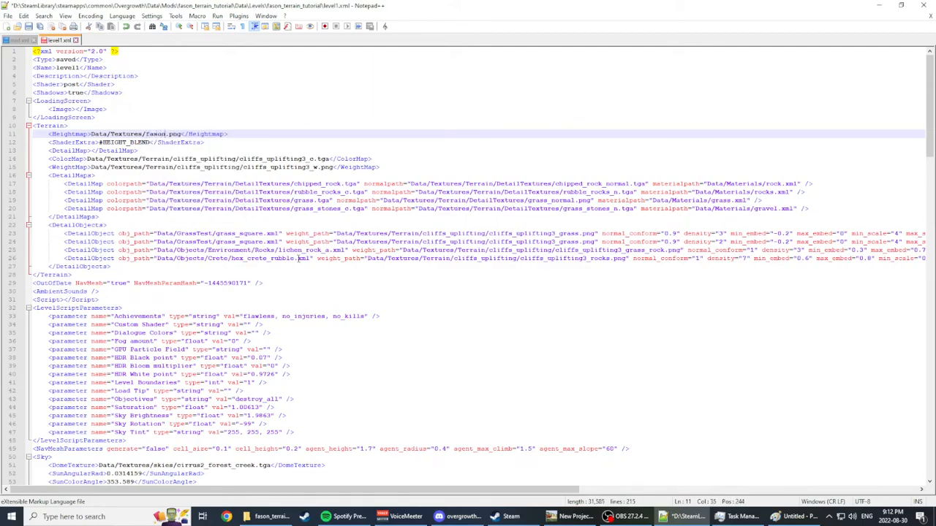
{"action": "type", "text": "rrain"}
{"action": "type", "text": "_tutorial"}
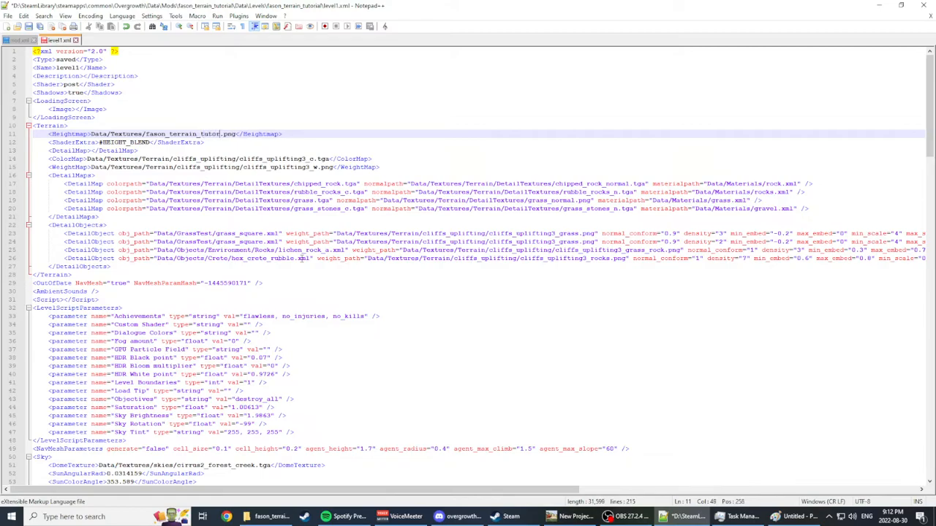
{"action": "type", "text": "1"}
{"action": "type", "text": "heigh"}
{"action": "type", "text": "tmap"}
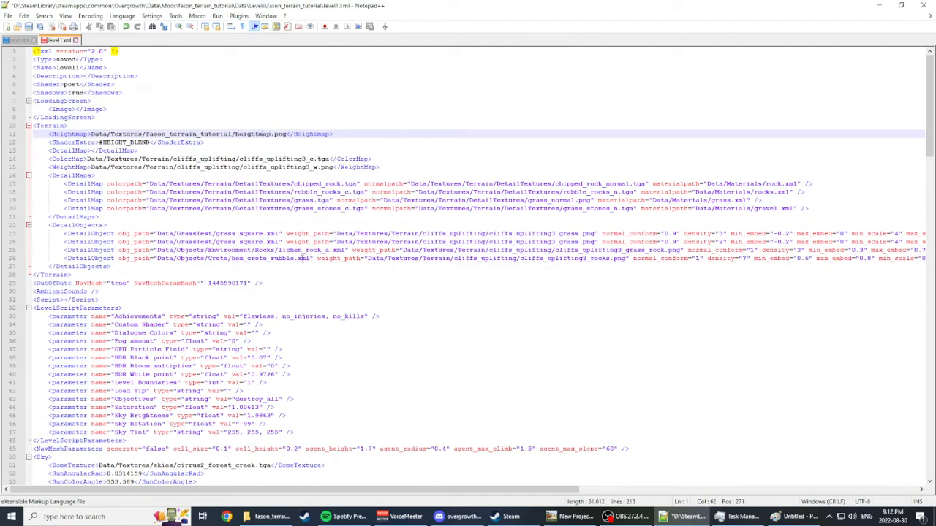
Step: Copy the full Heightmap path and paste it over the ColorMap path
{"action": "key", "text": "shift+Left"}
{"action": "key", "text": "shift+Left"}
{"action": "key", "text": "shift+Left"}
{"action": "key", "text": "shift+Left"}
{"action": "key", "text": "shift+Left"}
{"action": "key", "text": "shift+Left"}
{"action": "key", "text": "shift+Left"}
{"action": "key", "text": "shift+Left"}
{"action": "key", "text": "shift+Left"}
{"action": "key", "text": "shift+Left"}
{"action": "key", "text": "shift+Left"}
{"action": "key", "text": "shift+Left"}
{"action": "key", "text": "shift+Left"}
{"action": "key", "text": "shift+Left"}
{"action": "key", "text": "shift+Left"}
{"action": "key", "text": "shift+Left"}
{"action": "key", "text": "shift+Left"}
{"action": "key", "text": "shift+Left"}
{"action": "key", "text": "shift+Left"}
{"action": "key", "text": "shift+Left"}
{"action": "key", "text": "shift+Left"}
{"action": "key", "text": "shift+Left"}
{"action": "key", "text": "shift+Left"}
{"action": "key", "text": "shift+Left"}
{"action": "key", "text": "shift+Left"}
{"action": "key", "text": "shift+Left"}
{"action": "key", "text": "shift+Left"}
{"action": "key", "text": "shift+Left"}
{"action": "key", "text": "shift+Left"}
{"action": "key", "text": "shift+Left"}
{"action": "key", "text": "shift+Left"}
{"action": "key", "text": "shift+Left"}
{"action": "key", "text": "shift+Left"}
{"action": "key", "text": "shift+Left"}
{"action": "key", "text": "shift+Left"}
{"action": "key", "text": "shift+Left"}
{"action": "key", "text": "shift+Left"}
{"action": "key", "text": "shift+Left"}
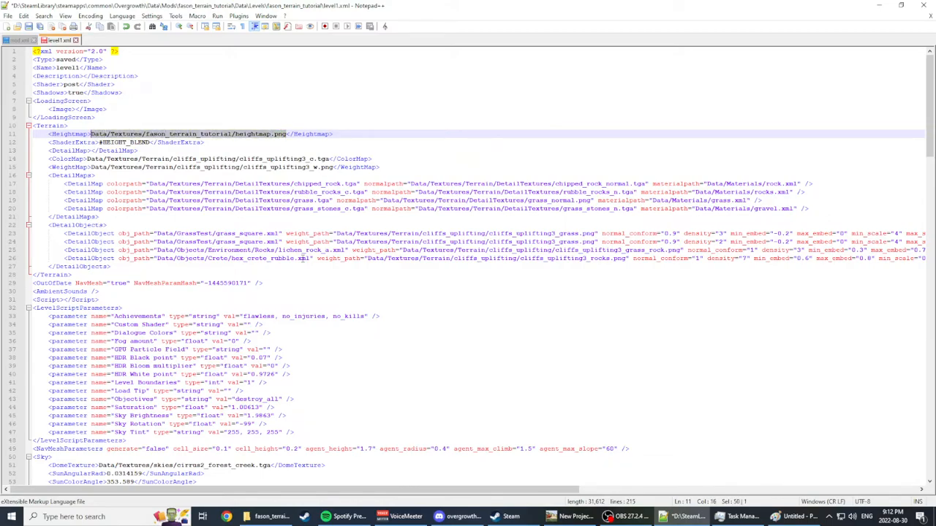
{"action": "left_click", "coordinate": [115, 142]}
{"action": "left_click_drag", "start_coordinate": [89, 159], "coordinate": [329, 159]}
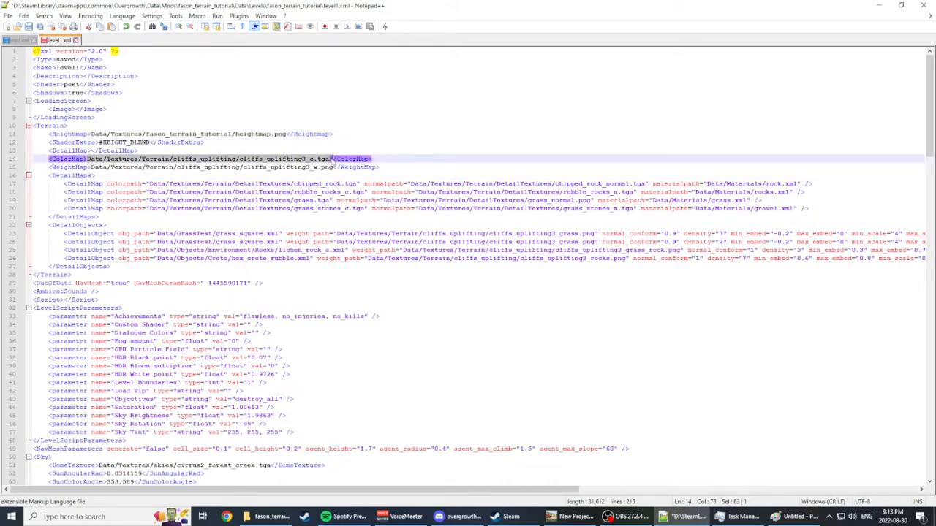
{"action": "type", "text": "Data/Textures/fason_terrain_tutorial/heightmap.png"}
Step: Replace the WeightMap path with Data/Textures/fason_terrain_tutorial/weightmap.png, reusing the copied heightmap path
{"action": "left_click_drag", "start_coordinate": [90, 167], "coordinate": [333, 168]}
{"action": "type", "text": "Data/Textures/fason_terrain_tutorial/heightmap.png"}
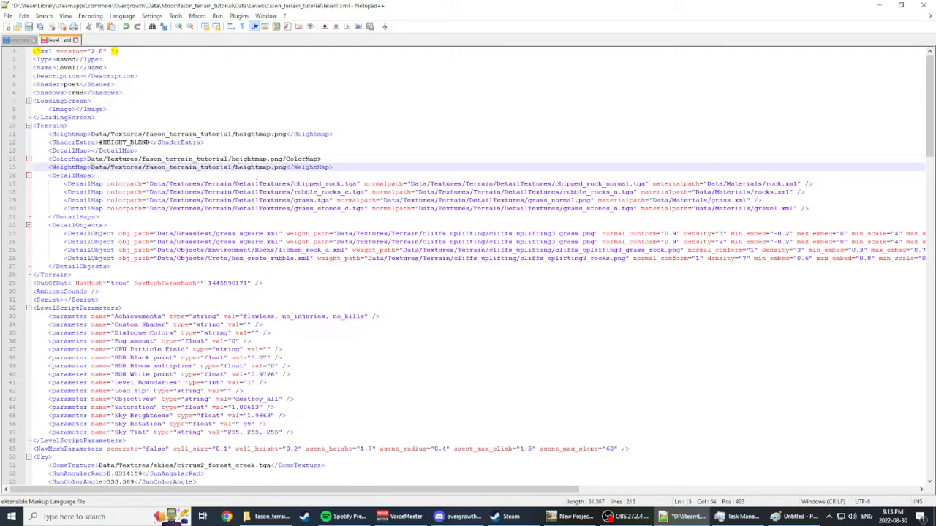
{"action": "key", "text": "BackSpace"}
{"action": "type", "text": "w"}
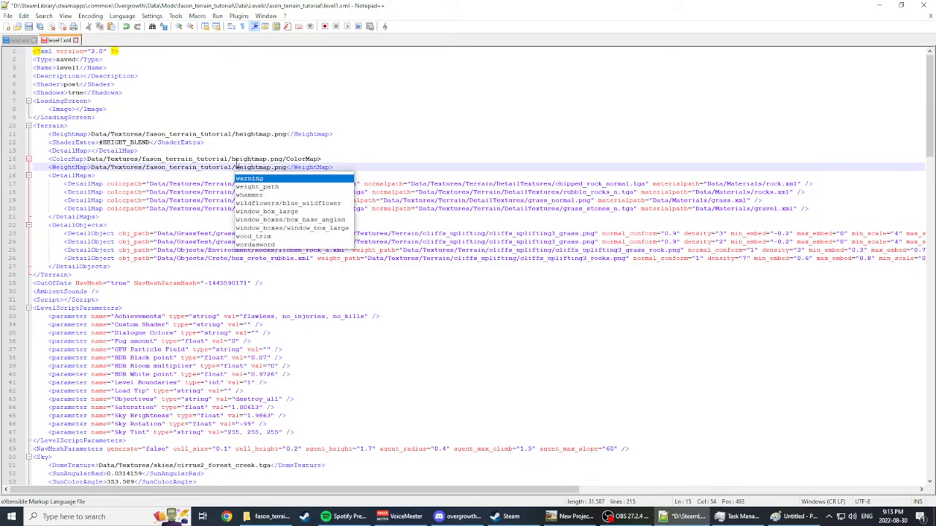
Step: Change the ColorMap path's filename to colormap.png and restore the missing < of its closing tag
{"action": "left_click", "coordinate": [233, 160]}
{"action": "left_click", "coordinate": [266, 160]}
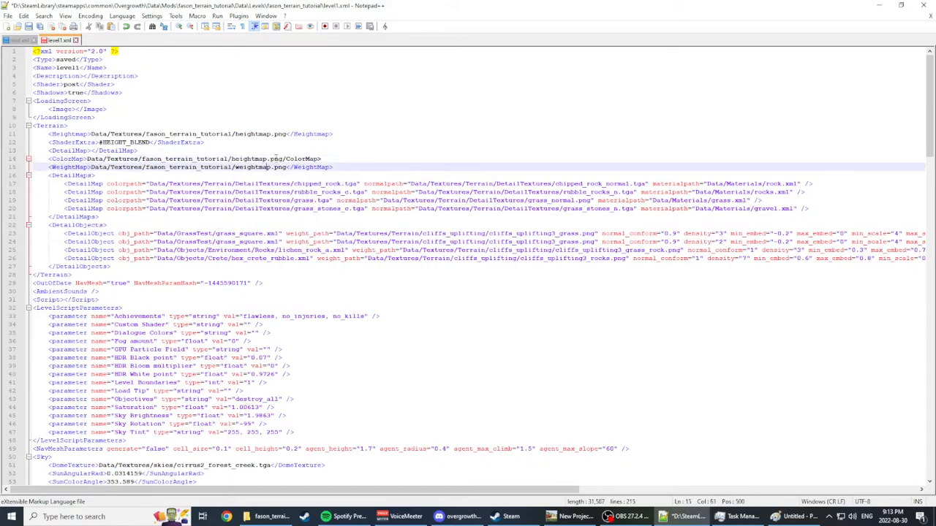
{"action": "key", "text": "BackSpace"}
{"action": "key", "text": "BackSpace"}
{"action": "key", "text": "BackSpace"}
{"action": "key", "text": "BackSpace"}
{"action": "key", "text": "BackSpace"}
{"action": "key", "text": "BackSpace"}
{"action": "key", "text": "BackSpace"}
{"action": "key", "text": "BackSpace"}
{"action": "key", "text": "BackSpace"}
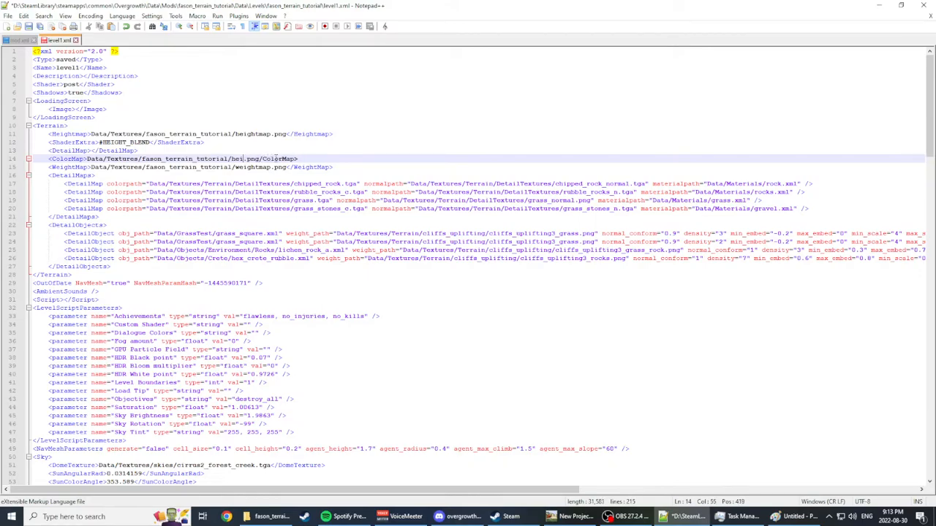
{"action": "type", "text": "colormap"}
{"action": "key", "text": "Right"}
{"action": "key", "text": "Right"}
{"action": "key", "text": "Right"}
{"action": "key", "text": "Right"}
{"action": "type", "text": "<"}
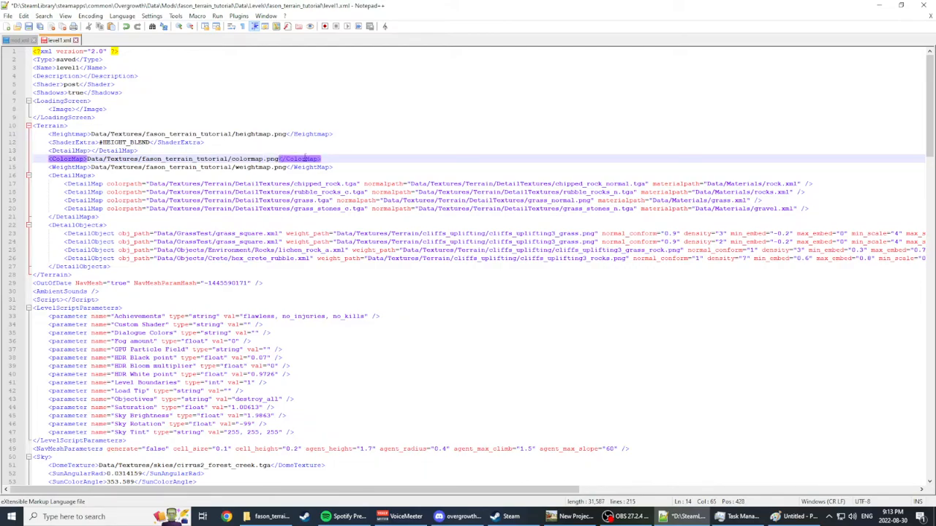
Step: Delete all SpawnerItem entries inside the RecentItems block of level1.xml, keeping its opening and closing tags
{"action": "left_click", "coordinate": [340, 166]}
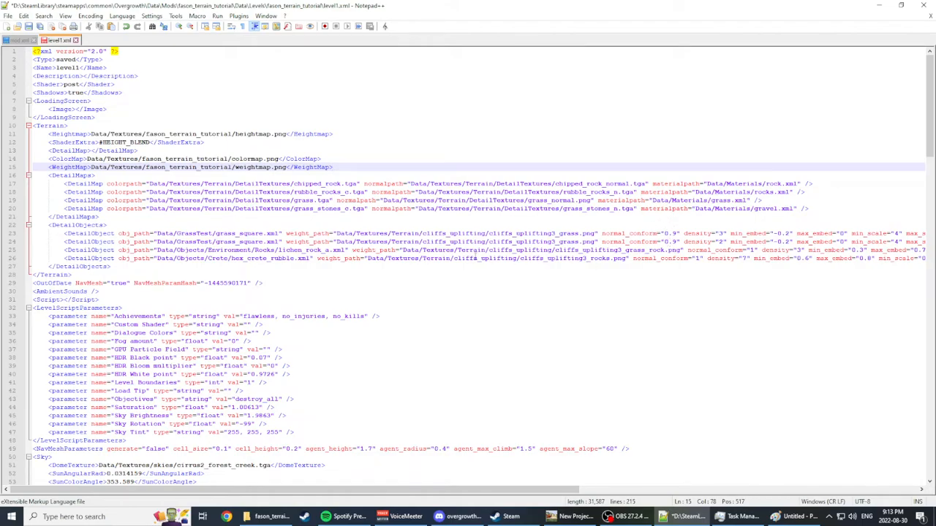
{"action": "left_click", "coordinate": [384, 285]}
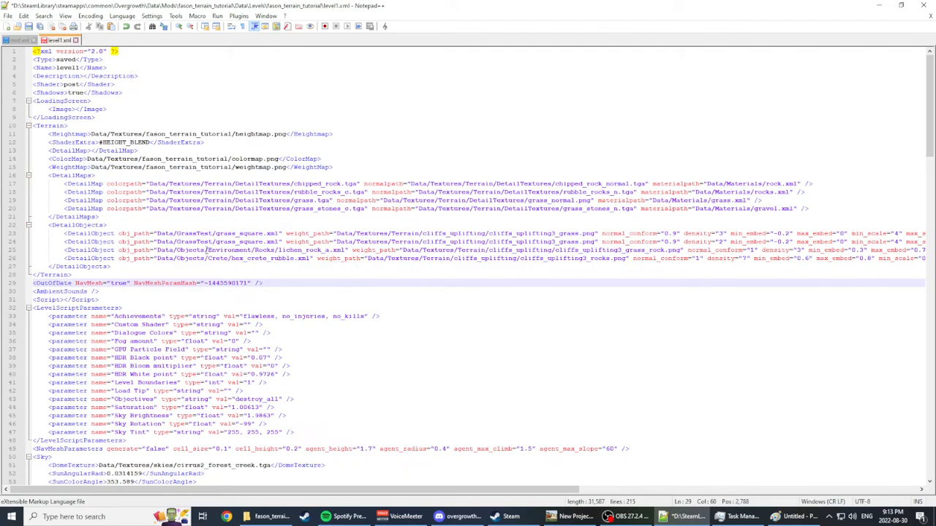
{"action": "scroll", "coordinate": [197, 234], "scroll_direction": "down", "scroll_amount": 7}
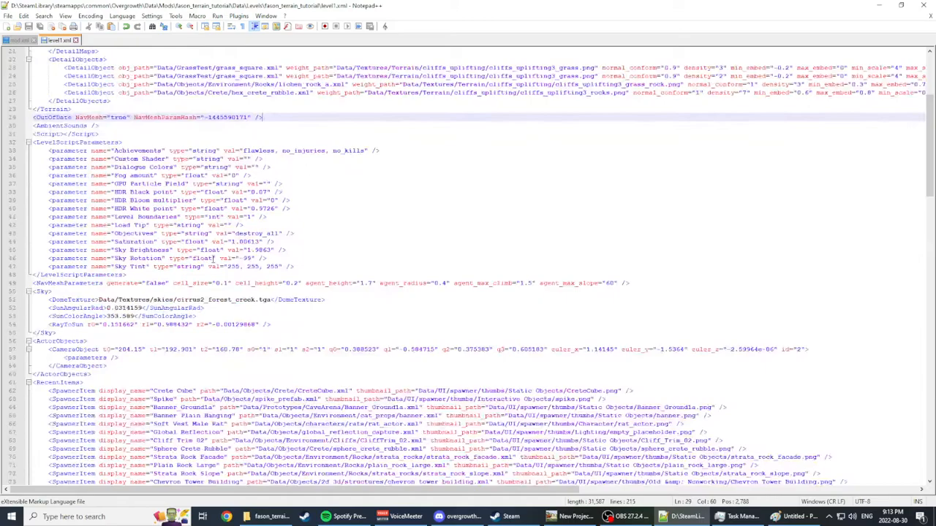
{"action": "scroll", "coordinate": [154, 295], "scroll_direction": "down", "scroll_amount": 7}
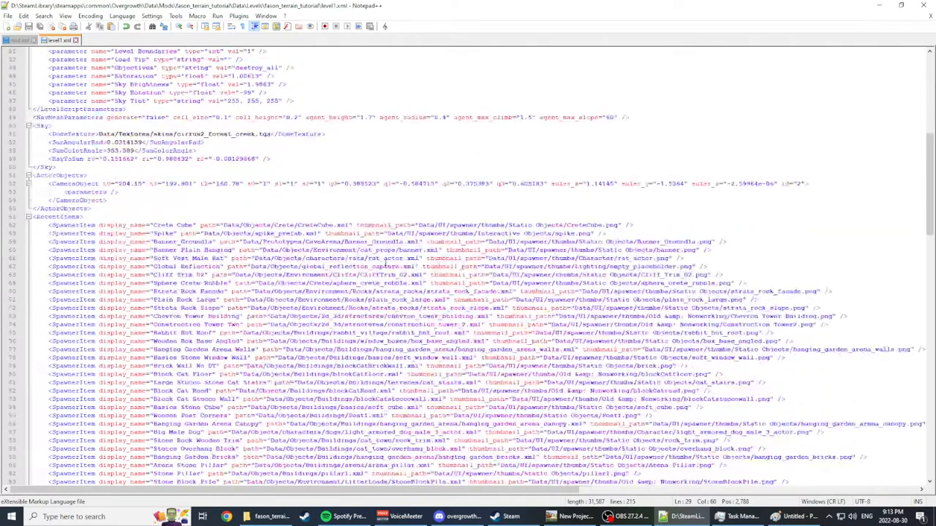
{"action": "left_click_drag", "start_coordinate": [45, 227], "coordinate": [451, 422]}
{"action": "scroll", "coordinate": [462, 367], "scroll_direction": "down", "scroll_amount": 14}
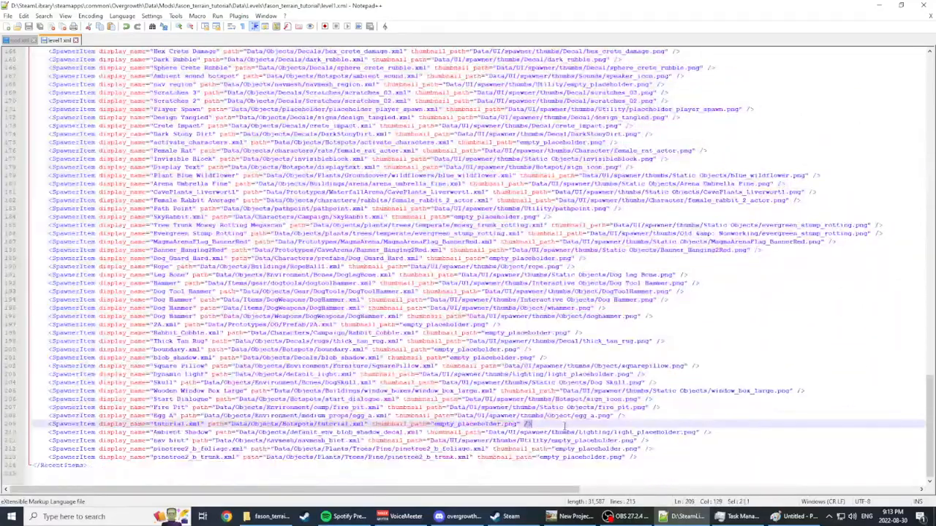
{"action": "triple_click", "coordinate": [453, 424]}
{"action": "left_click_drag", "start_coordinate": [642, 457], "coordinate": [88, 151]}
{"action": "scroll", "coordinate": [255, 240], "scroll_direction": "up", "scroll_amount": 20}
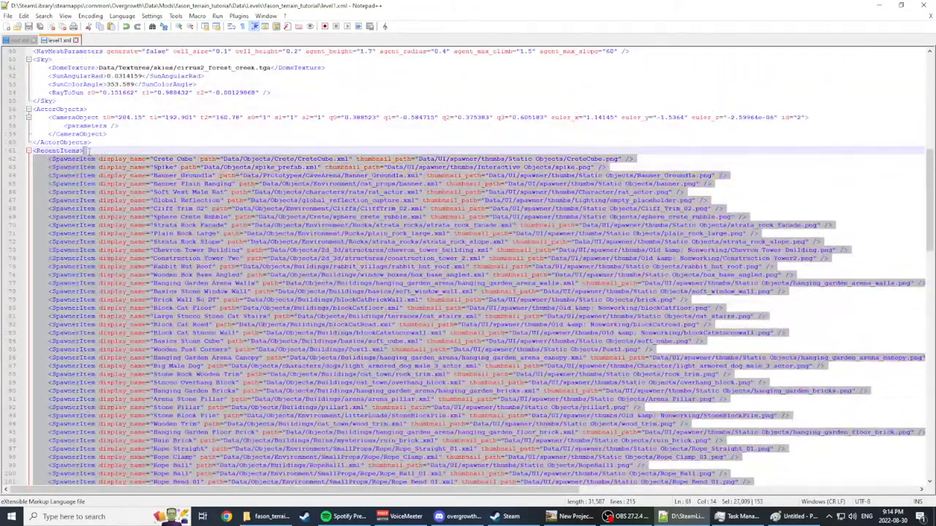
{"action": "key", "text": "Delete"}
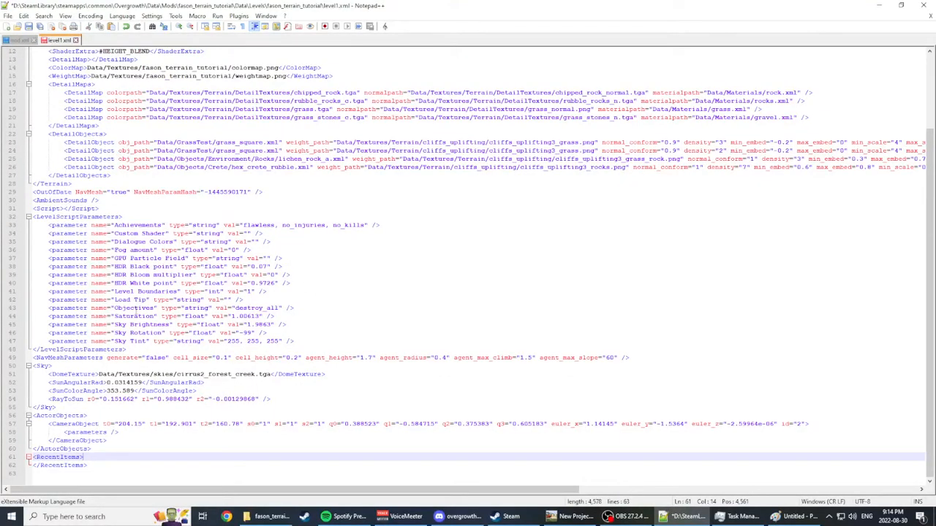
Step: Check the remaining terrain and level script parameters in level1.xml and save the file
{"action": "scroll", "coordinate": [459, 364], "scroll_direction": "up", "scroll_amount": 4}
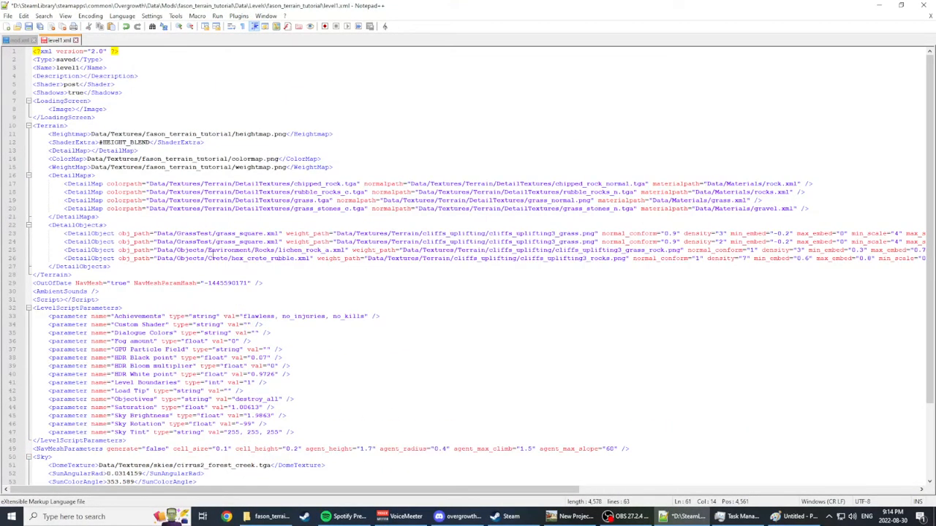
{"action": "left_click", "coordinate": [166, 75]}
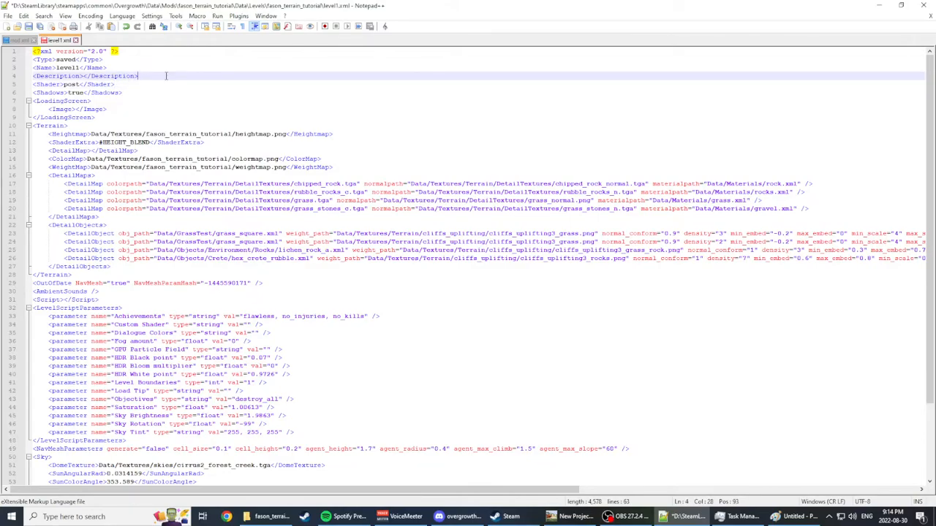
{"action": "scroll", "coordinate": [161, 88], "scroll_direction": "down", "scroll_amount": 4}
{"action": "left_click", "coordinate": [285, 308]}
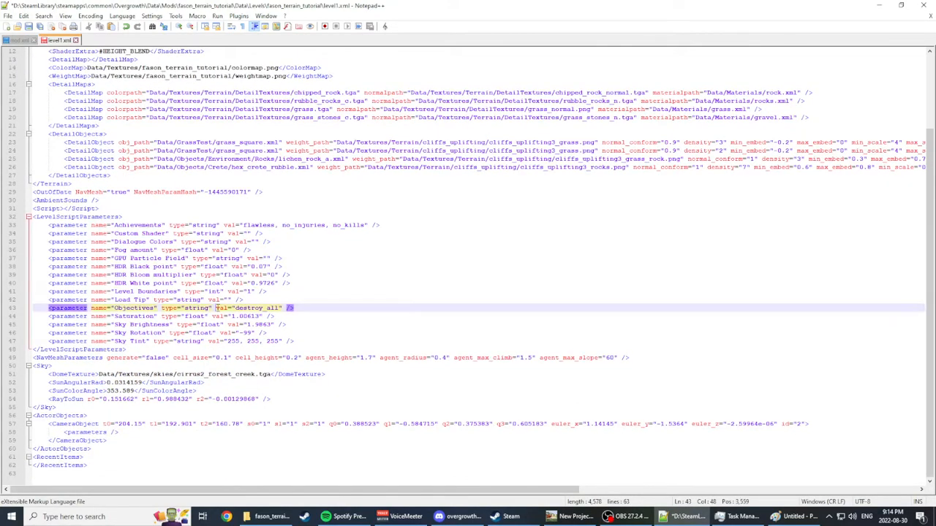
{"action": "left_click", "coordinate": [380, 266]}
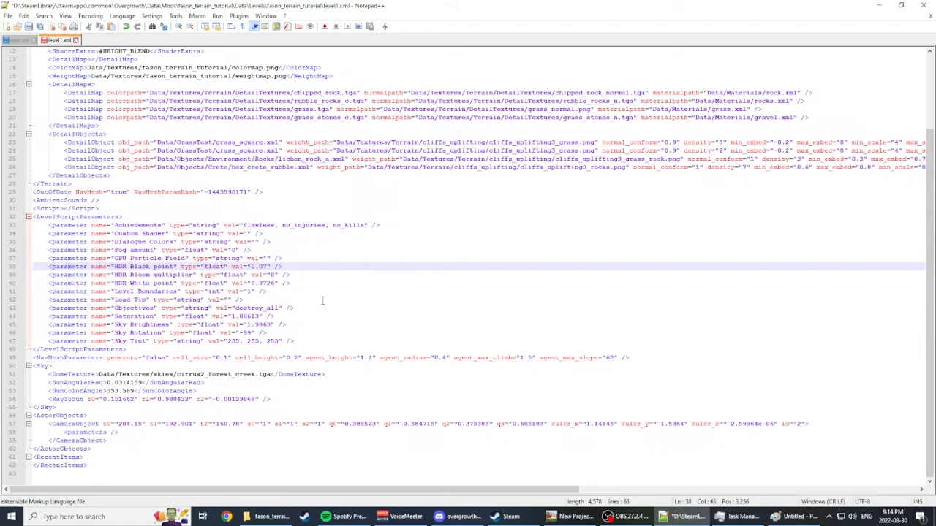
{"action": "key", "text": "ctrl+s"}
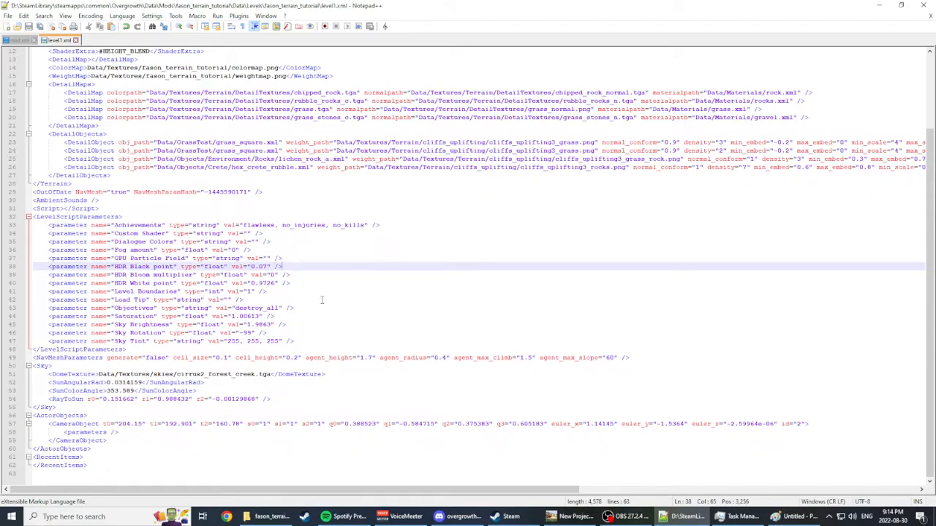
Step: Switch to Steam, launch Overgrowth and load the custom level Fason's Terrain Tutorial, acknowledging the missing-file error
{"action": "scroll", "coordinate": [322, 300], "scroll_direction": "up", "scroll_amount": 4}
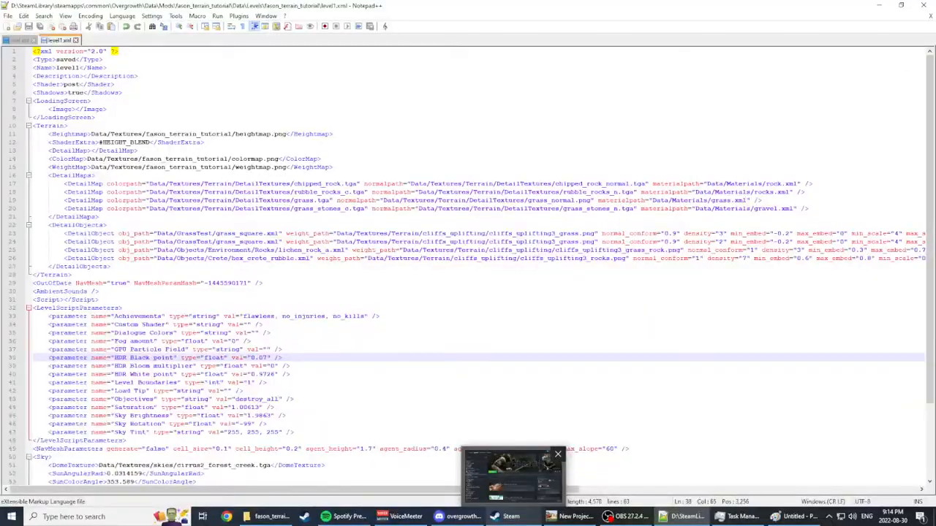
{"action": "left_click", "coordinate": [504, 520]}
{"action": "left_click", "coordinate": [296, 209]}
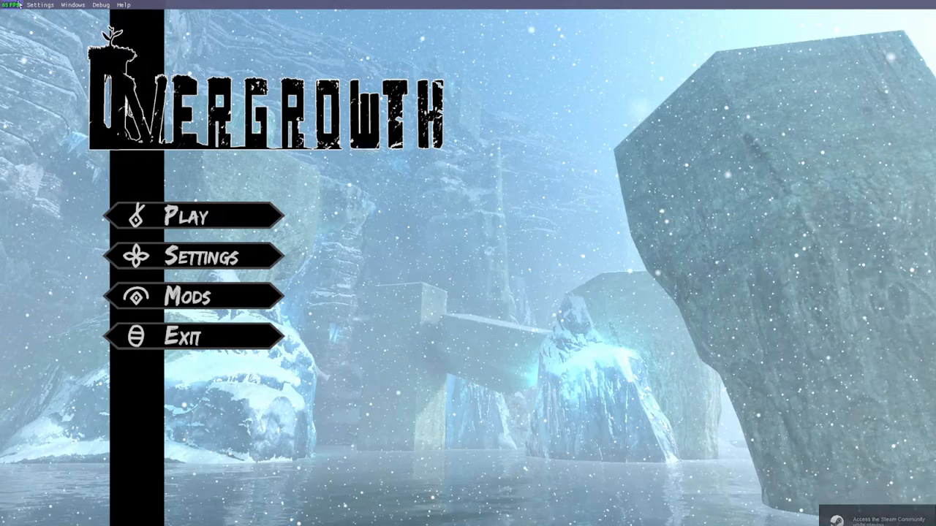
{"action": "left_click", "coordinate": [212, 216]}
{"action": "left_click", "coordinate": [260, 327]}
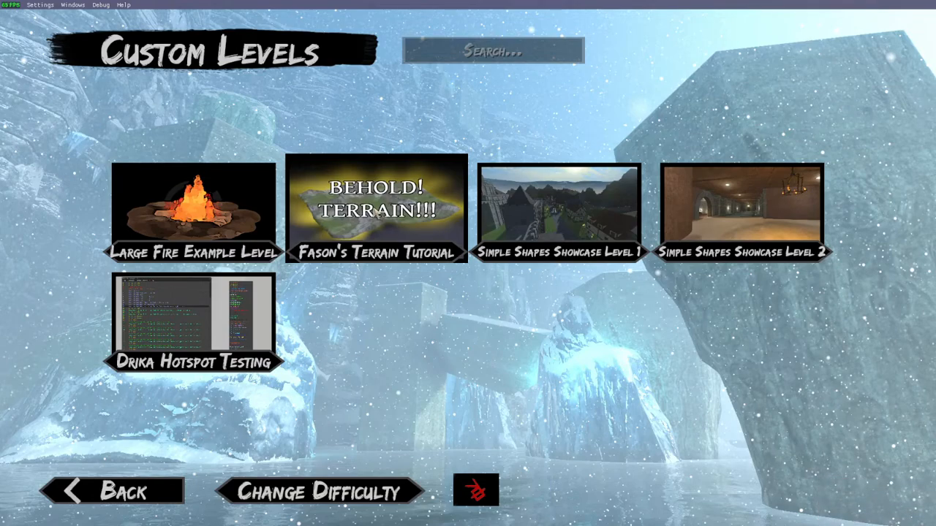
{"action": "left_click", "coordinate": [374, 218]}
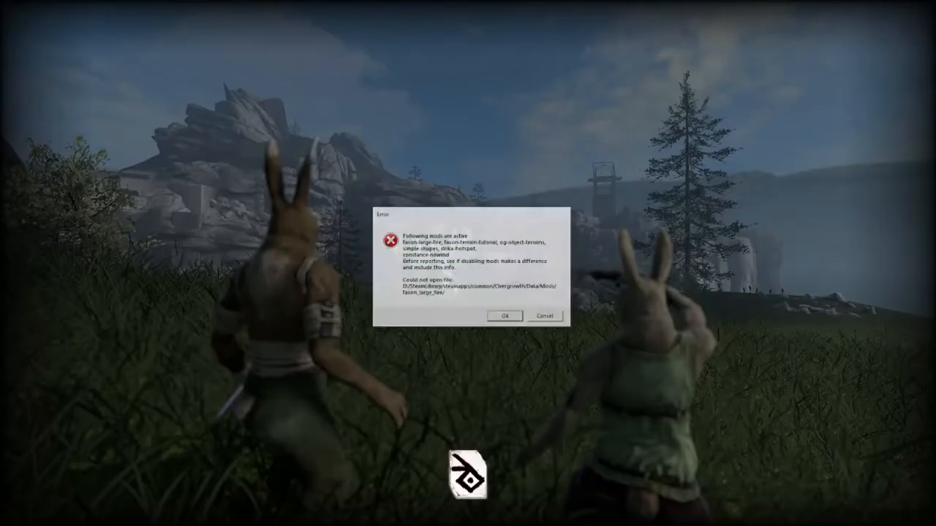
{"action": "left_click", "coordinate": [505, 318]}
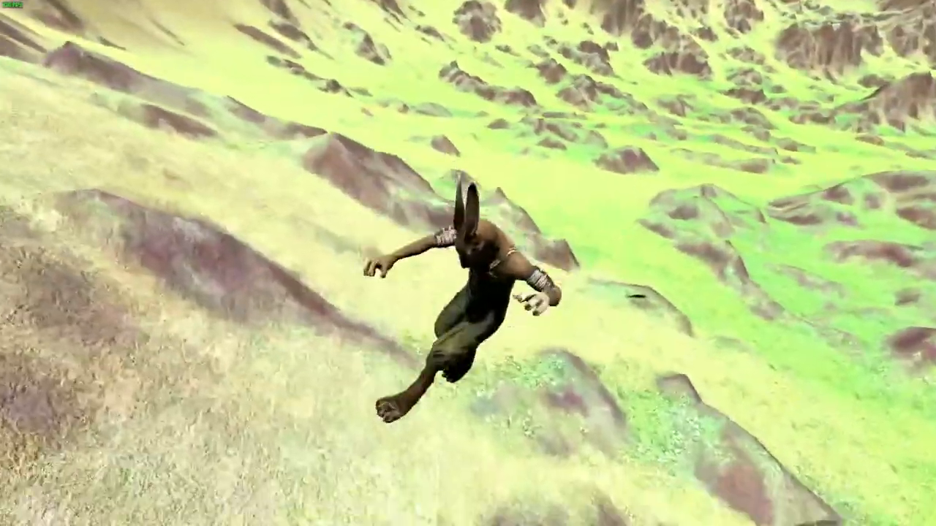
Step: Restart the level from the game menu and acknowledge the missing-file error again
{"action": "key", "text": "Escape"}
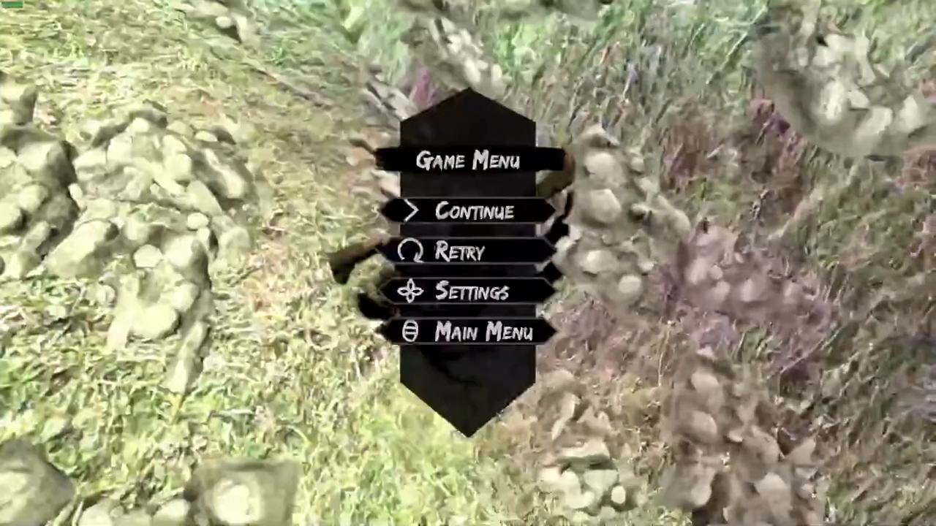
{"action": "left_click", "coordinate": [526, 255]}
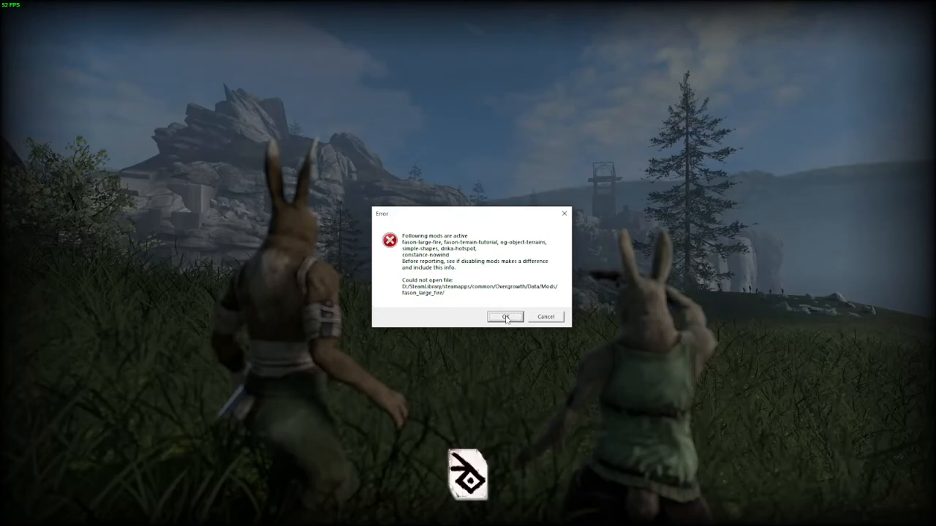
{"action": "left_click", "coordinate": [506, 317]}
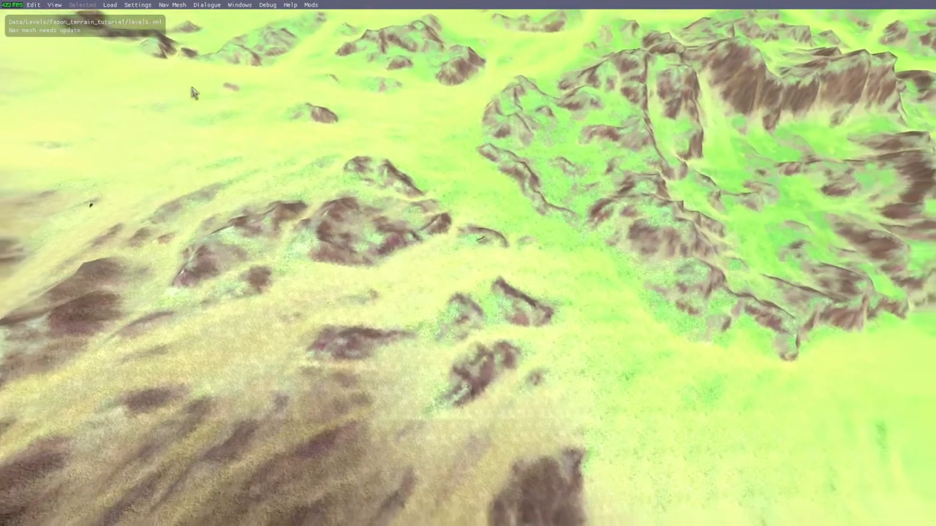
Step: Move the sun slightly across the sky in the level editor to relight the terrain
{"action": "left_click_drag", "start_coordinate": [191, 87], "coordinate": [665, 433]}
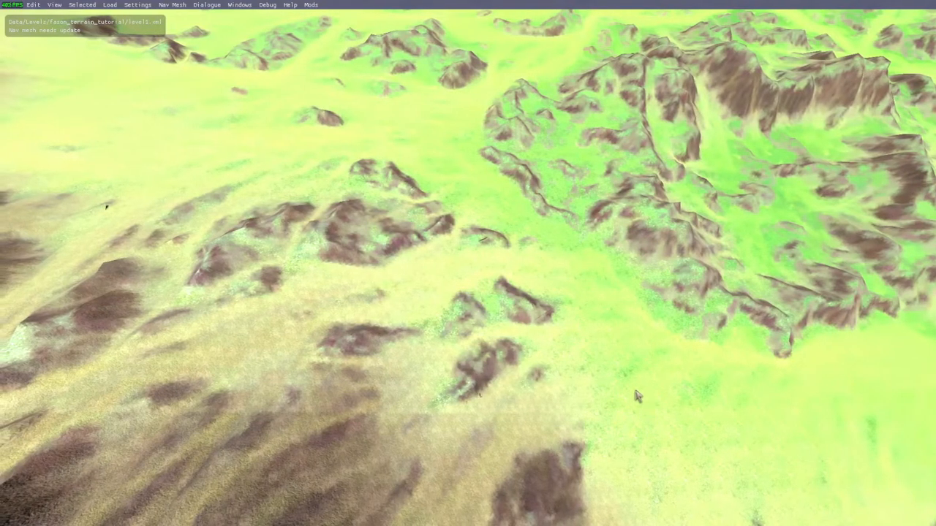
{"action": "right_click_drag", "start_coordinate": [557, 395], "coordinate": [483, 176]}
{"action": "key", "text": "w"}
{"action": "key", "text": "s"}
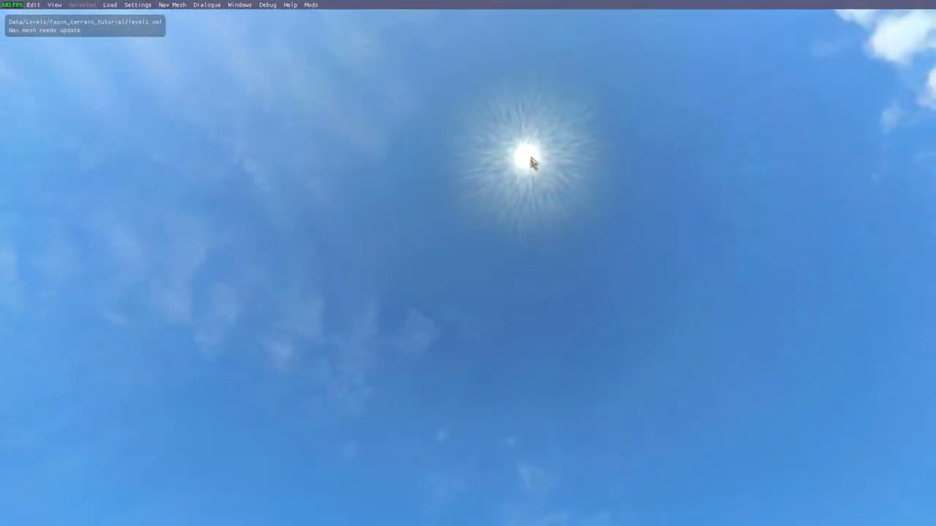
{"action": "left_click_drag", "start_coordinate": [535, 161], "coordinate": [544, 169]}
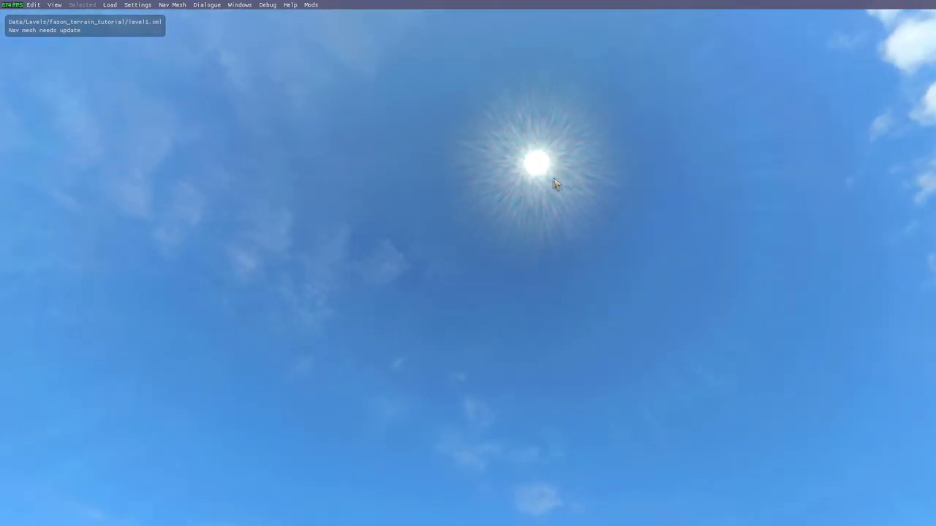
Step: Examine the grass and stone ground detail up close and the whole valley with its surrounding mountains from above
{"action": "right_click_drag", "start_coordinate": [541, 171], "coordinate": [504, 353]}
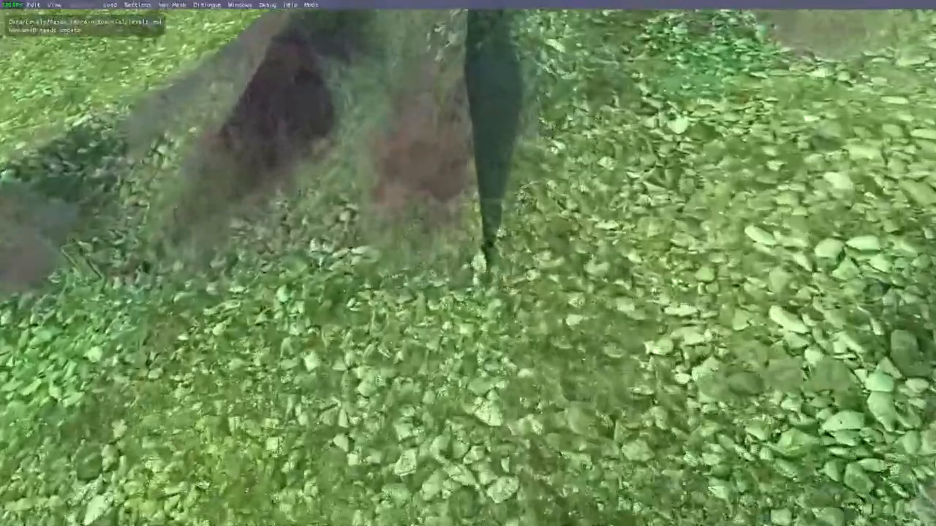
{"action": "key", "text": "w"}
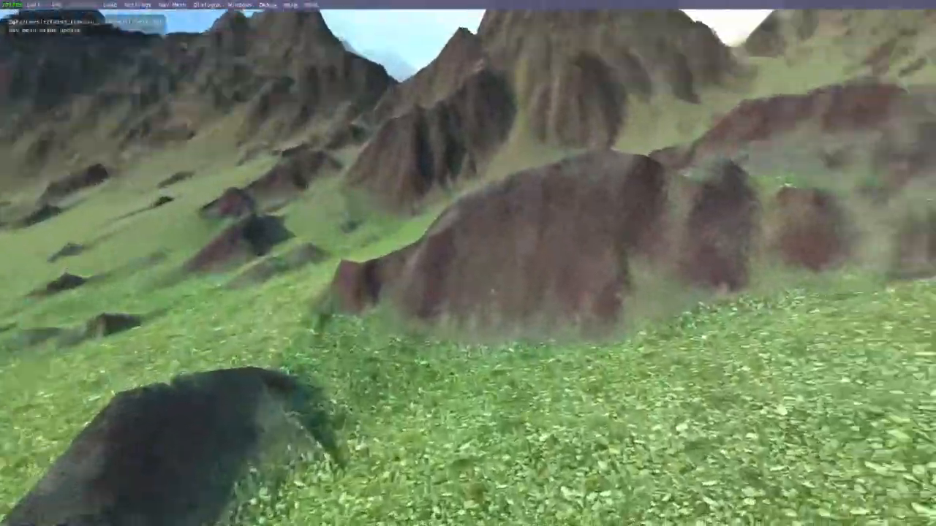
{"action": "left_click_drag", "start_coordinate": [492, 291], "coordinate": [438, 274]}
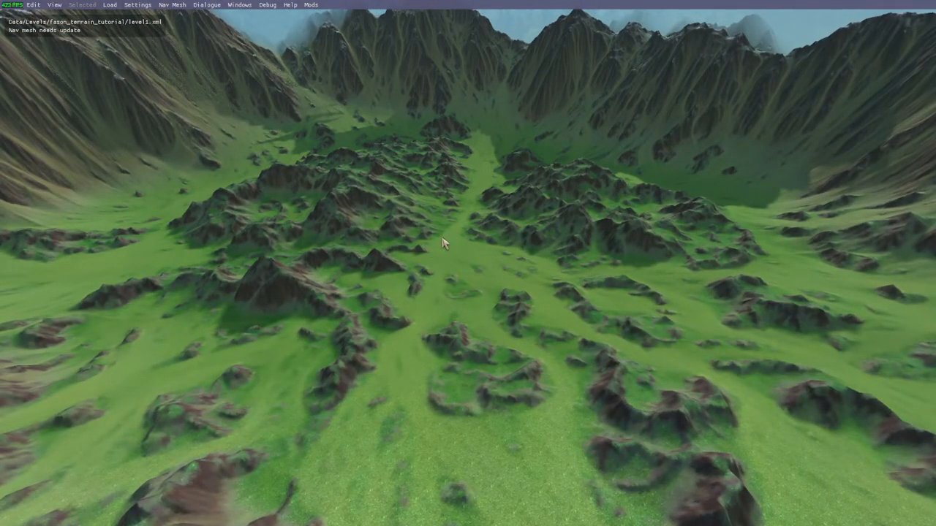
{"action": "key", "text": "w"}
{"action": "mouse_move", "coordinate": [443, 241]}
{"action": "left_mouse_down"}
{"action": "mouse_move", "coordinate": [509, 268]}
{"action": "mouse_move", "coordinate": [521, 252]}
{"action": "mouse_move", "coordinate": [443, 247]}
{"action": "left_mouse_up"}
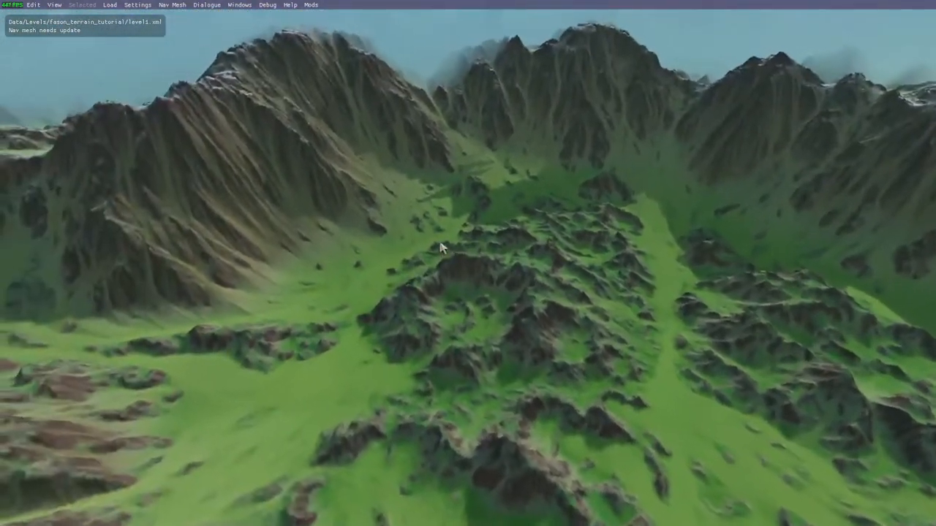
{"action": "key", "text": "w"}
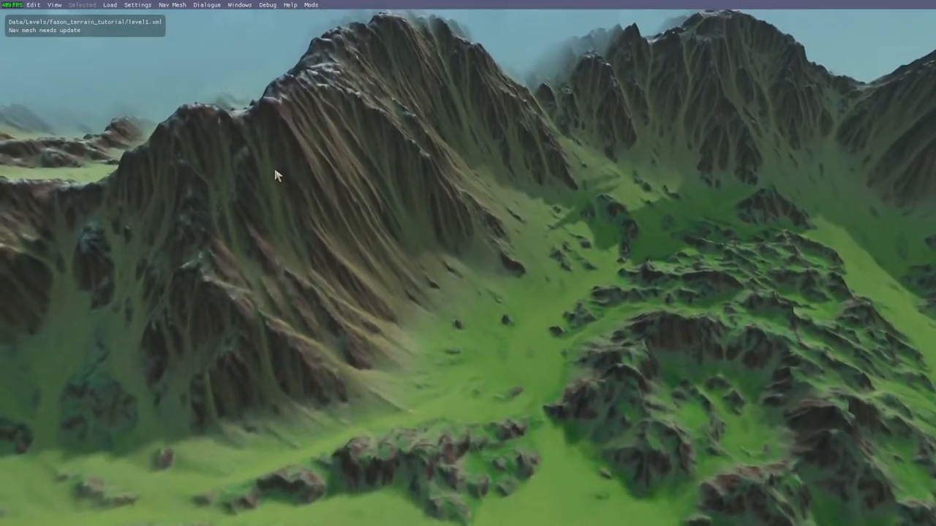
{"action": "key", "text": "w"}
{"action": "left_click_drag", "start_coordinate": [464, 279], "coordinate": [532, 291]}
{"action": "key", "text": "w"}
{"action": "key", "text": "w"}
{"action": "key", "text": "w"}
{"action": "key", "text": "w"}
{"action": "key", "text": "w"}
{"action": "key", "text": "w"}
{"action": "key", "text": "d"}
{"action": "left_click_drag", "start_coordinate": [664, 326], "coordinate": [583, 333]}
{"action": "key", "text": "s"}
{"action": "key", "text": "s"}
{"action": "left_click_drag", "start_coordinate": [534, 304], "coordinate": [537, 309]}
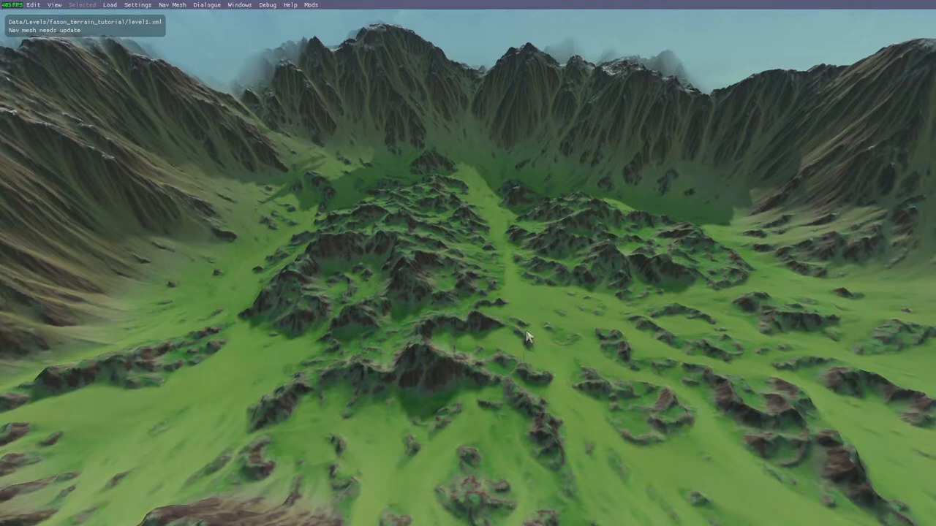
Step: Examine the mountain ridges and rocky hills along the valley from several aerial angles
{"action": "left_click_drag", "start_coordinate": [565, 345], "coordinate": [534, 343]}
{"action": "key", "text": "w"}
{"action": "key", "text": "a"}
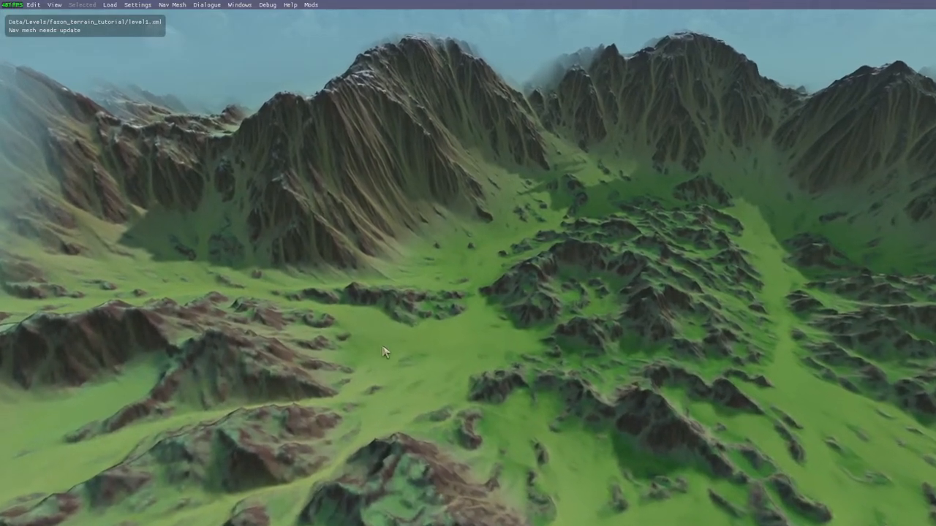
{"action": "key", "text": "w"}
{"action": "mouse_move", "coordinate": [390, 336]}
{"action": "left_mouse_down"}
{"action": "mouse_move", "coordinate": [420, 341]}
{"action": "mouse_move", "coordinate": [392, 331]}
{"action": "left_mouse_up"}
{"action": "key", "text": "w"}
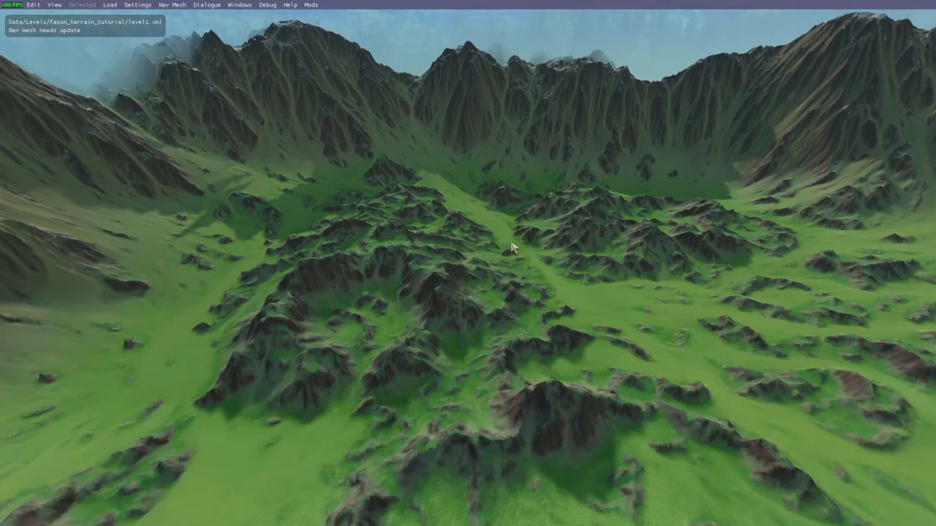
{"action": "left_click_drag", "start_coordinate": [578, 263], "coordinate": [544, 261]}
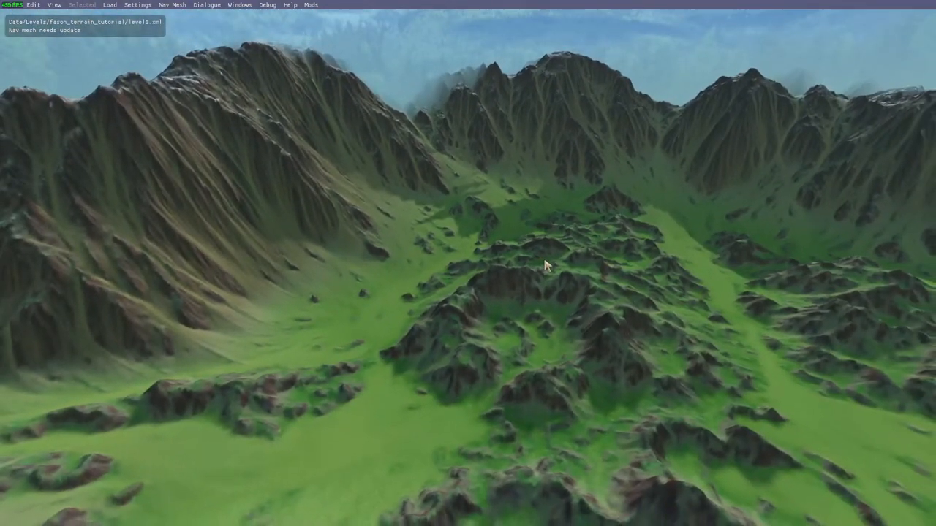
{"action": "left_click_drag", "start_coordinate": [571, 275], "coordinate": [495, 276]}
{"action": "key", "text": "w"}
{"action": "key", "text": "w"}
{"action": "left_click_drag", "start_coordinate": [418, 291], "coordinate": [470, 299]}
{"action": "key", "text": "w"}
{"action": "key", "text": "w"}
{"action": "key", "text": "s"}
Step: Inspect the detail textures and rock outcrops near the valley floor and the slopes above them
{"action": "key", "text": "w"}
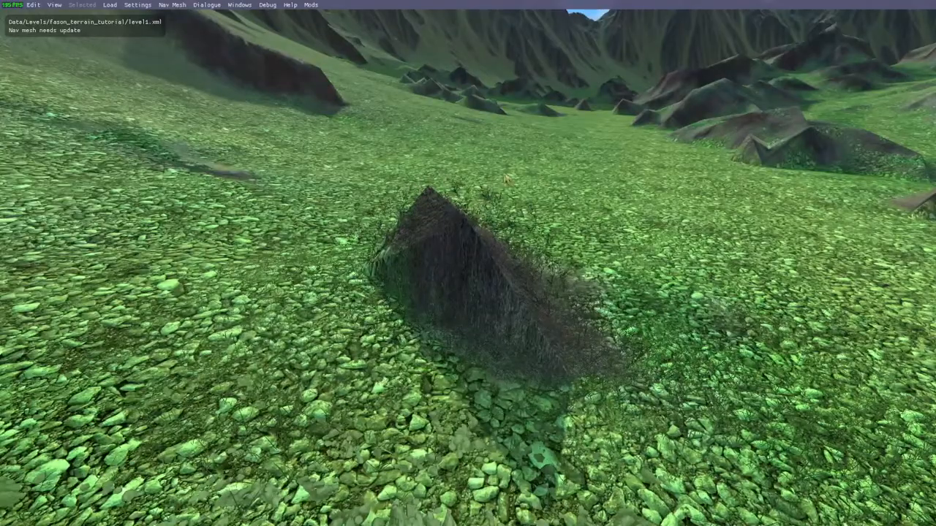
{"action": "key", "text": "space"}
{"action": "left_click_drag", "start_coordinate": [408, 268], "coordinate": [595, 271]}
{"action": "key", "text": "space"}
{"action": "key", "text": "space"}
{"action": "key", "text": "space"}
{"action": "left_click_drag", "start_coordinate": [599, 229], "coordinate": [544, 267]}
{"action": "key", "text": "w"}
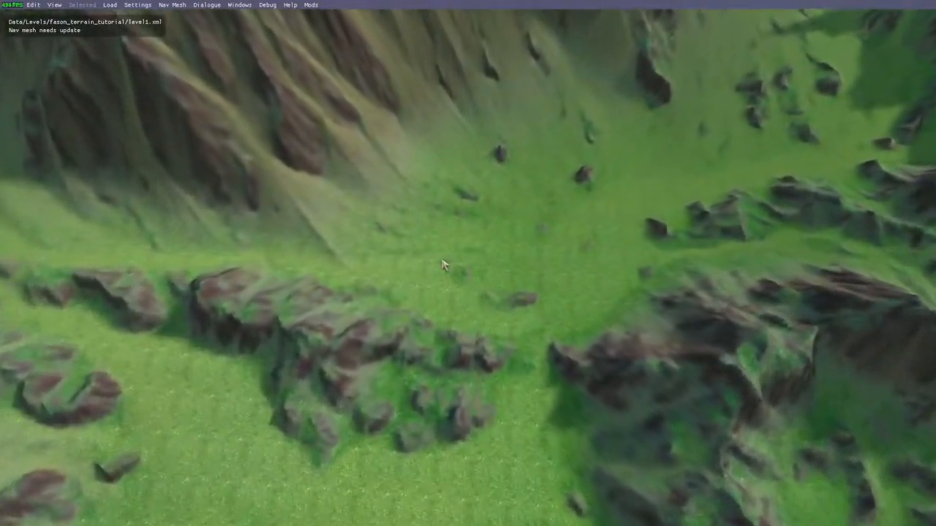
{"action": "key", "text": "w"}
{"action": "left_click_drag", "start_coordinate": [442, 265], "coordinate": [491, 257]}
{"action": "key", "text": "w"}
{"action": "key", "text": "s"}
{"action": "key", "text": "w"}
{"action": "key", "text": "s"}
{"action": "key", "text": "Escape"}
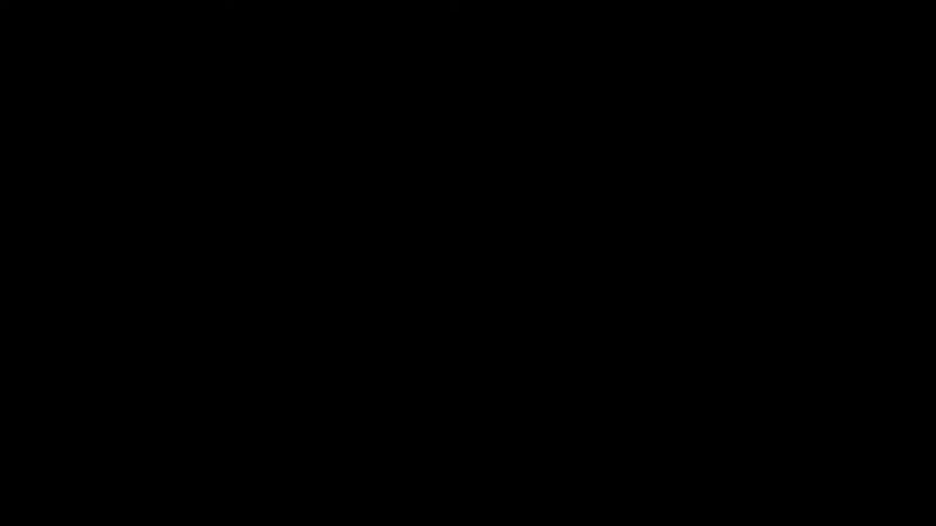
Step: Save the level over level1.xml in the fason_terrain_tutorial levels folder, and reload the modified file in Notepad++
{"action": "key", "text": "Return"}
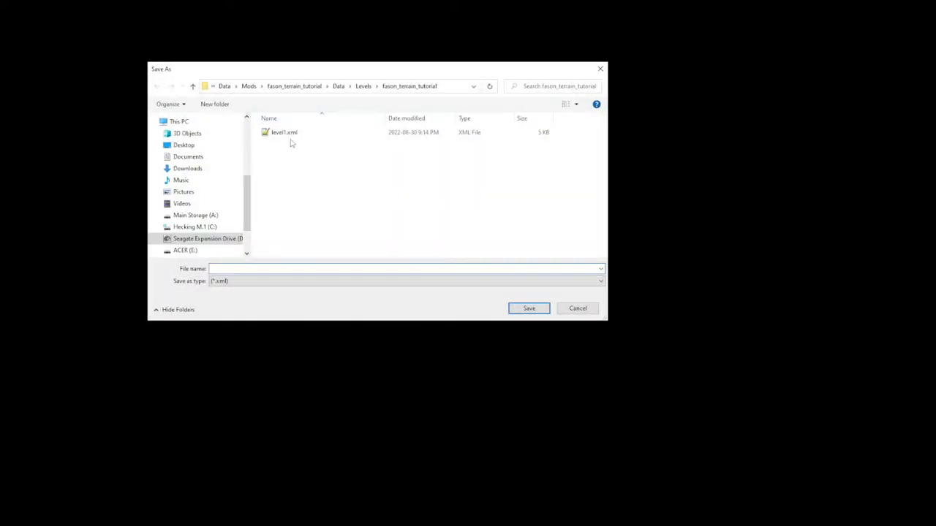
{"action": "double_click", "coordinate": [284, 132]}
{"action": "left_click", "coordinate": [493, 259]}
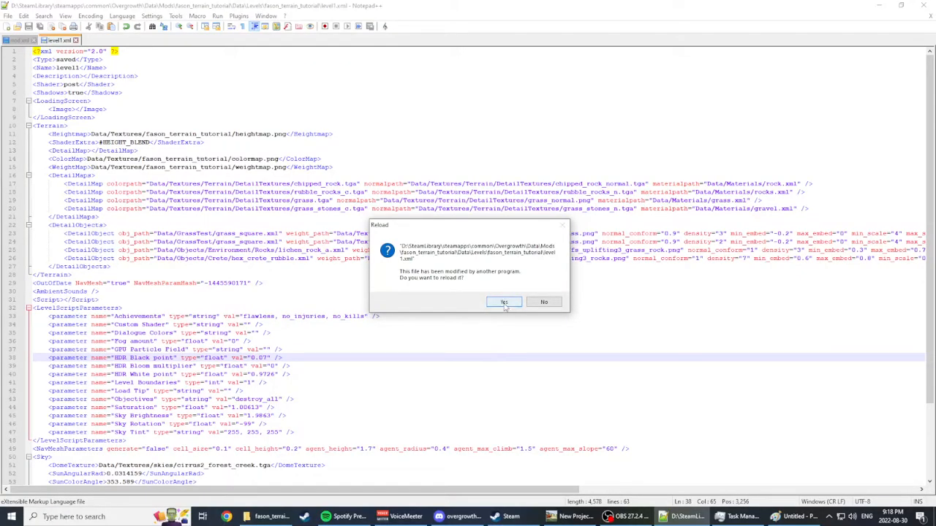
{"action": "left_click", "coordinate": [498, 301]}
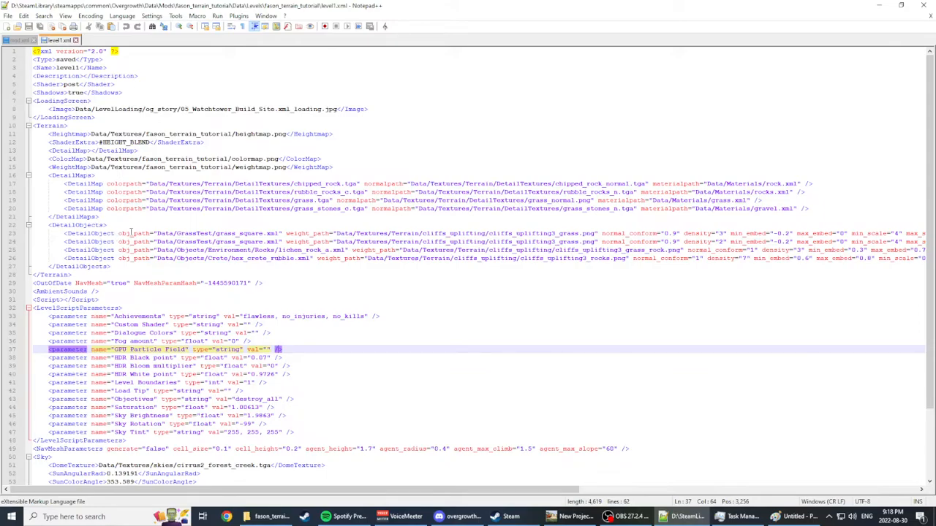
Step: Review the order of the four DetailMap entries in level1.xml, checking the texture each one references
{"action": "left_click", "coordinate": [134, 233]}
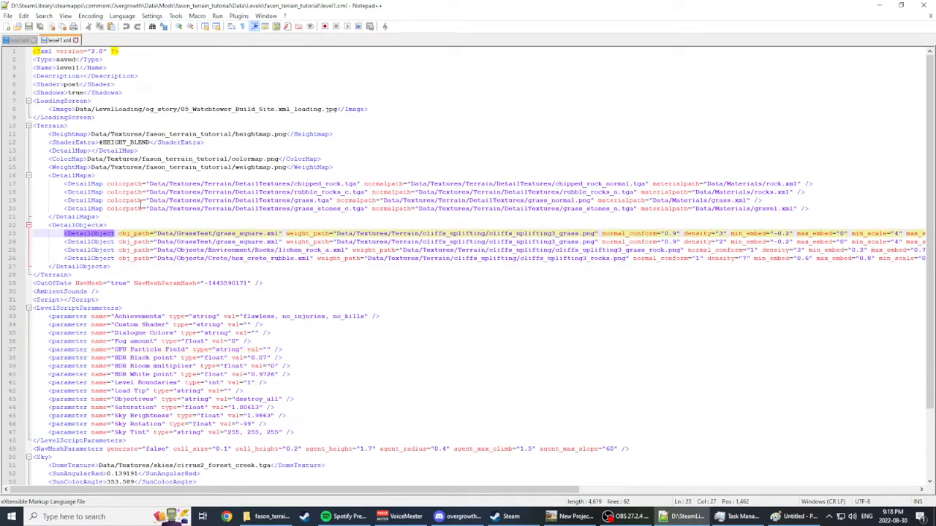
{"action": "left_click", "coordinate": [237, 184]}
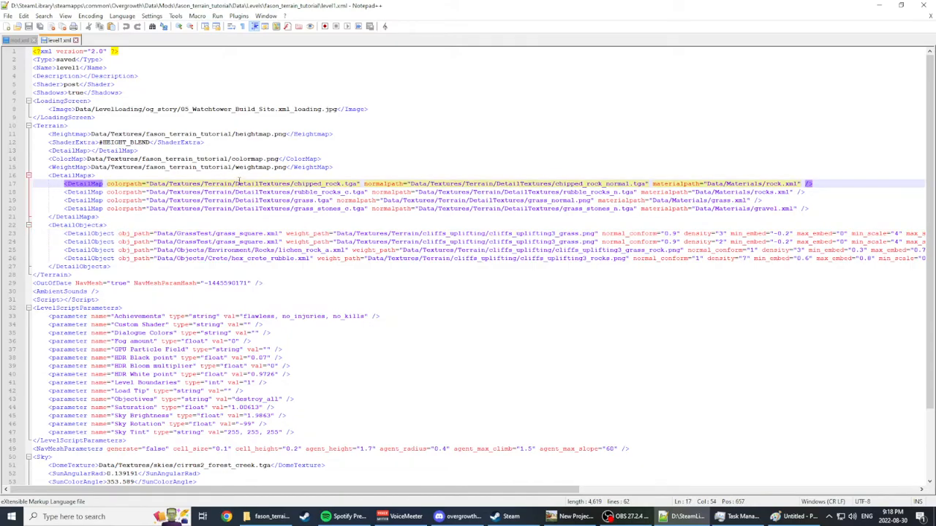
{"action": "left_click", "coordinate": [312, 192]}
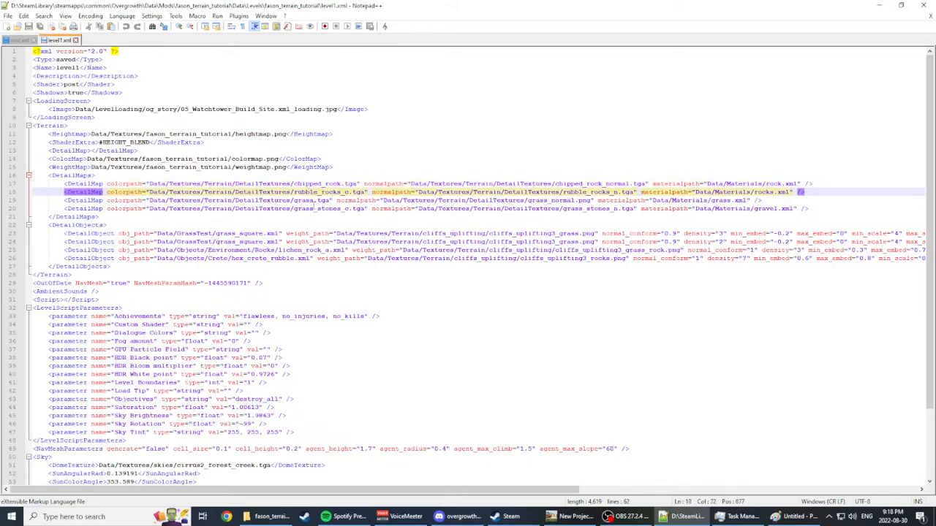
{"action": "left_click", "coordinate": [312, 200]}
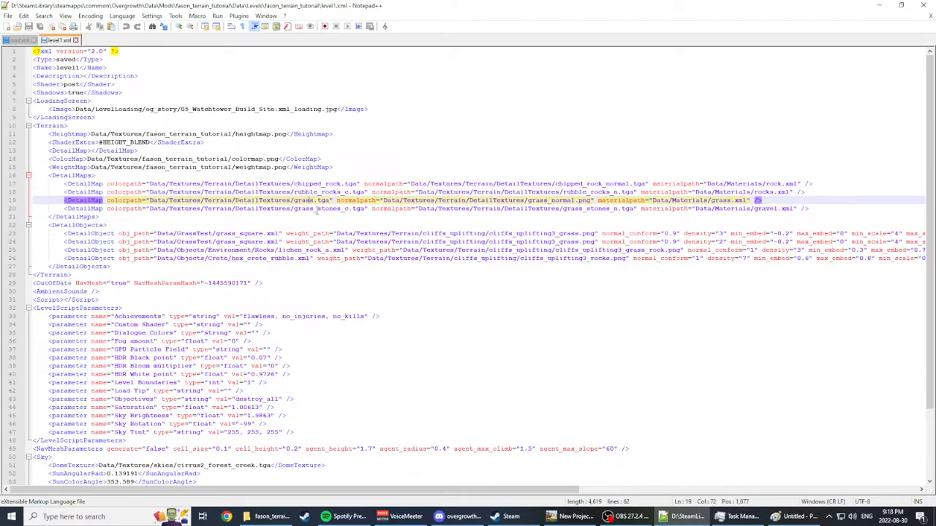
{"action": "left_click", "coordinate": [317, 209]}
{"action": "left_click", "coordinate": [327, 184]}
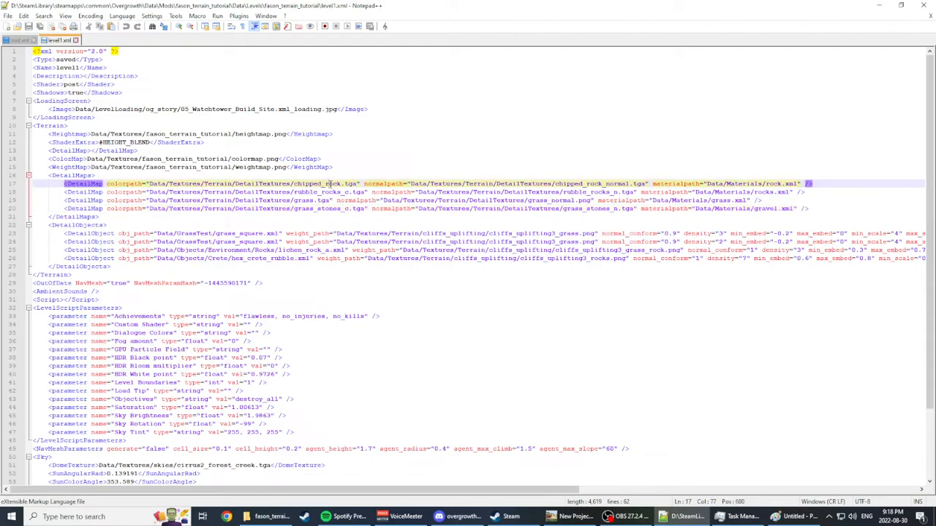
{"action": "left_click_drag", "start_coordinate": [340, 184], "coordinate": [300, 185]}
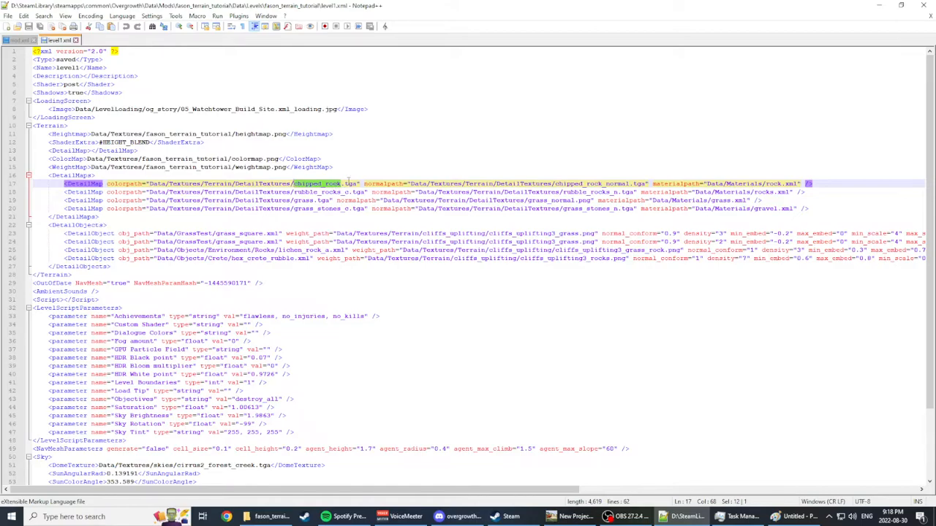
Step: View weightmap.png from the mod's Data/Textures/fason_terrain_tutorial folder in File Explorer to examine its red, green and blue areas
{"action": "left_click", "coordinate": [271, 516]}
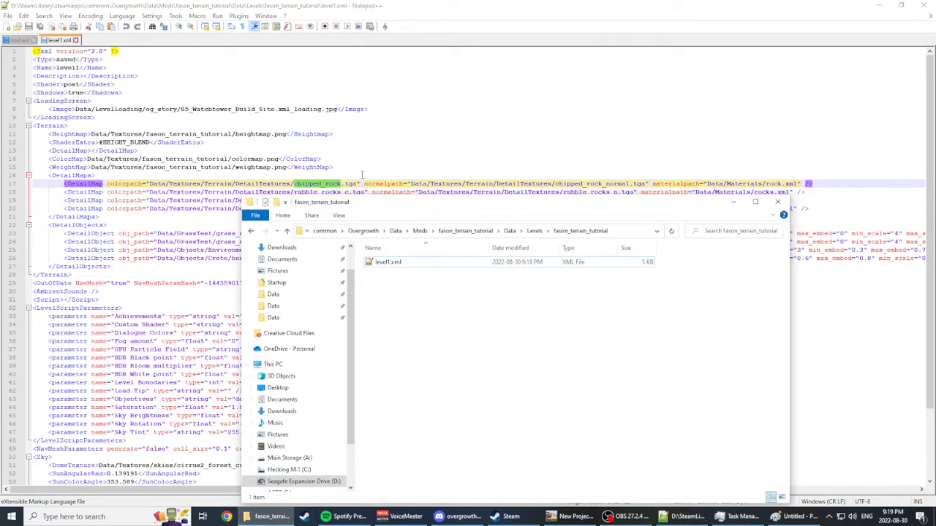
{"action": "left_click", "coordinate": [534, 230]}
{"action": "left_click", "coordinate": [548, 230]}
{"action": "double_click", "coordinate": [398, 280]}
{"action": "left_click", "coordinate": [403, 263]}
{"action": "double_click", "coordinate": [403, 263]}
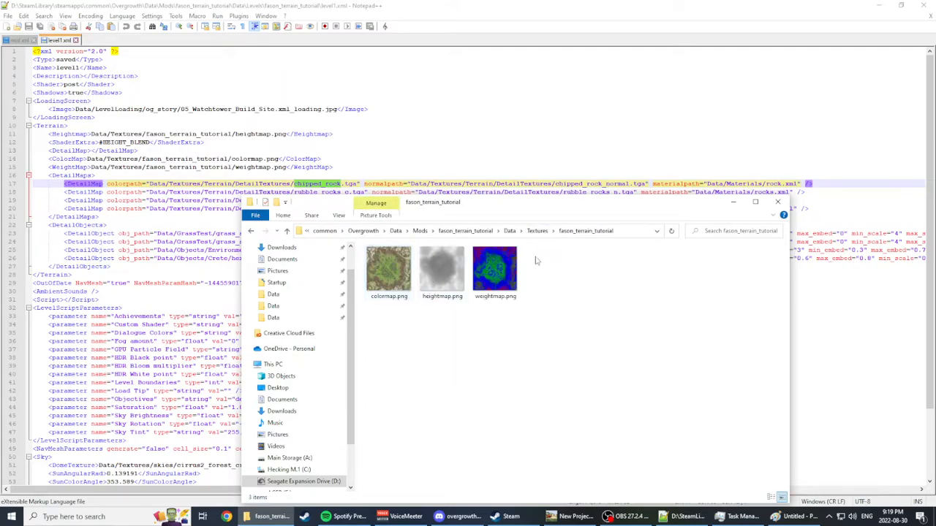
{"action": "left_click", "coordinate": [491, 270]}
{"action": "double_click", "coordinate": [493, 269]}
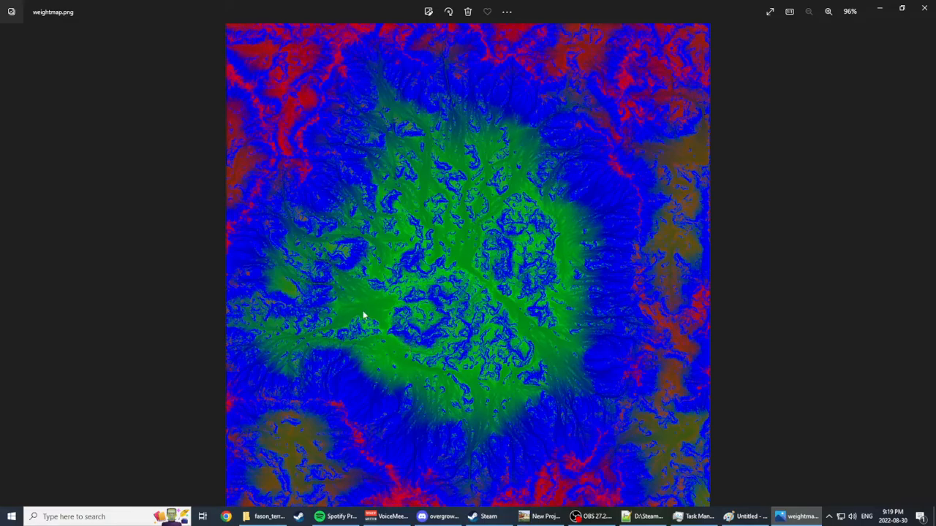
{"action": "left_click", "coordinate": [924, 8]}
{"action": "left_click", "coordinate": [573, 349]}
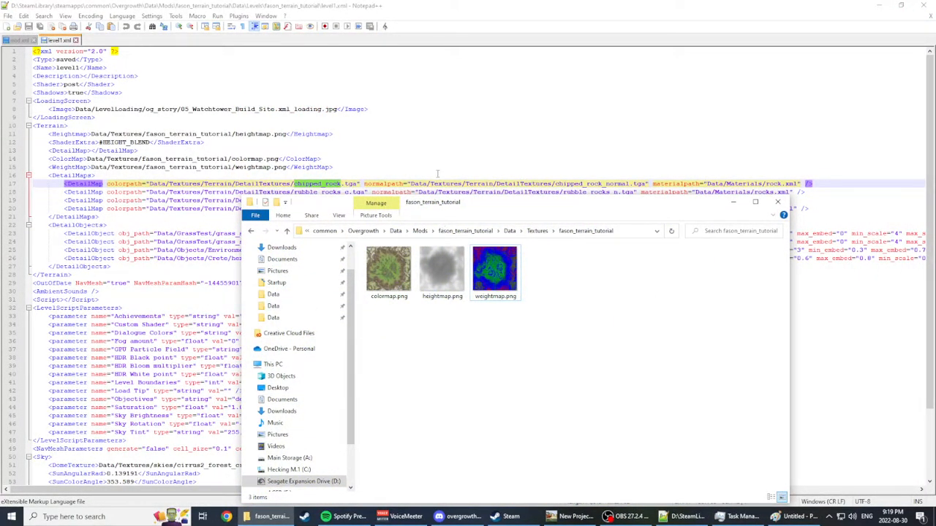
Step: Back in Notepad++, move the grass.tga DetailMap line in level1.xml directly below the chipped_rock.tga line, leaving no blank line
{"action": "left_click", "coordinate": [685, 517]}
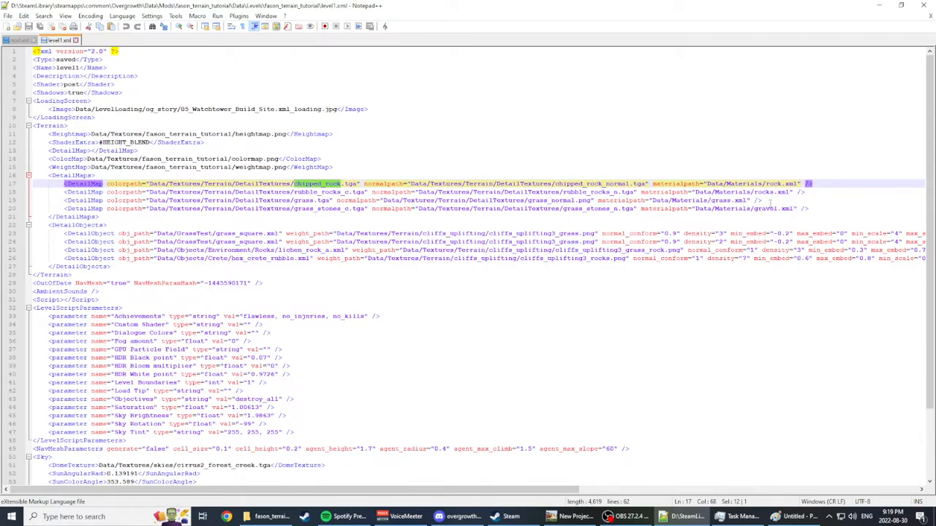
{"action": "left_click_drag", "start_coordinate": [770, 199], "coordinate": [64, 200]}
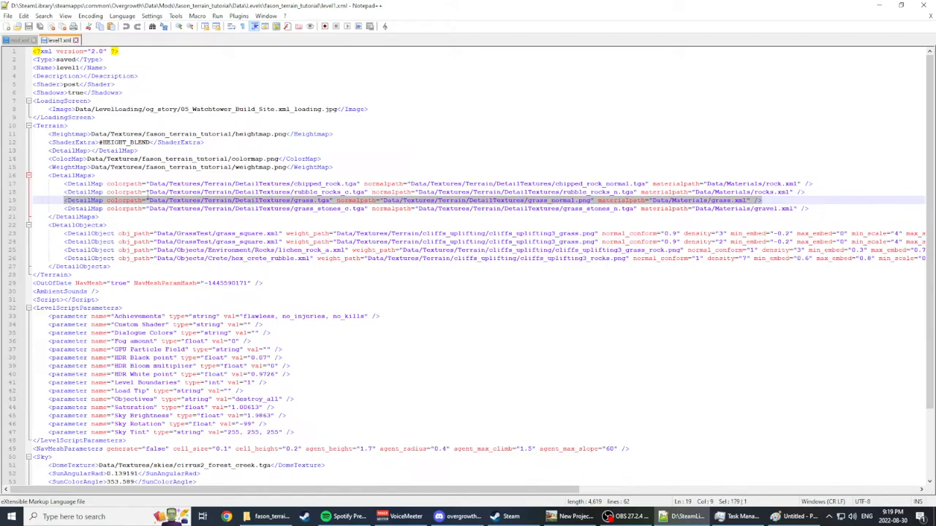
{"action": "key", "text": "BackSpace"}
{"action": "key", "text": "BackSpace"}
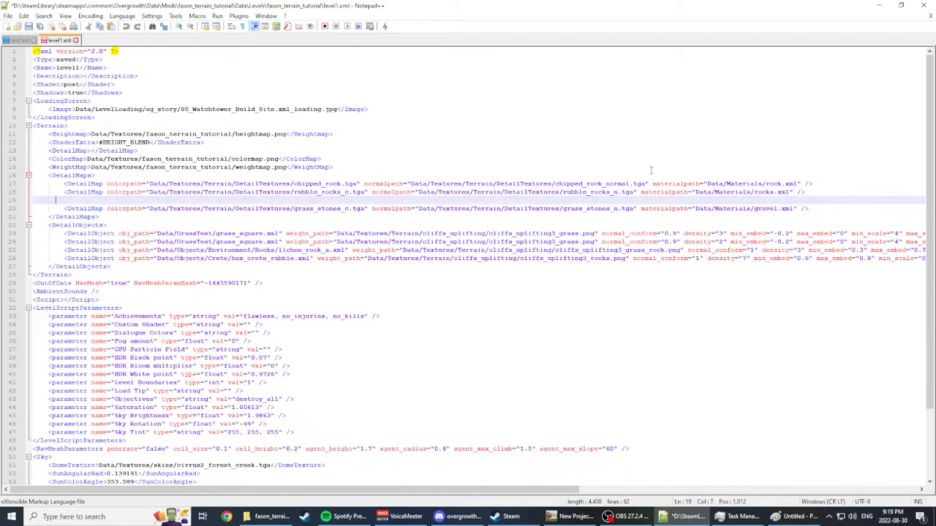
{"action": "key", "text": "BackSpace"}
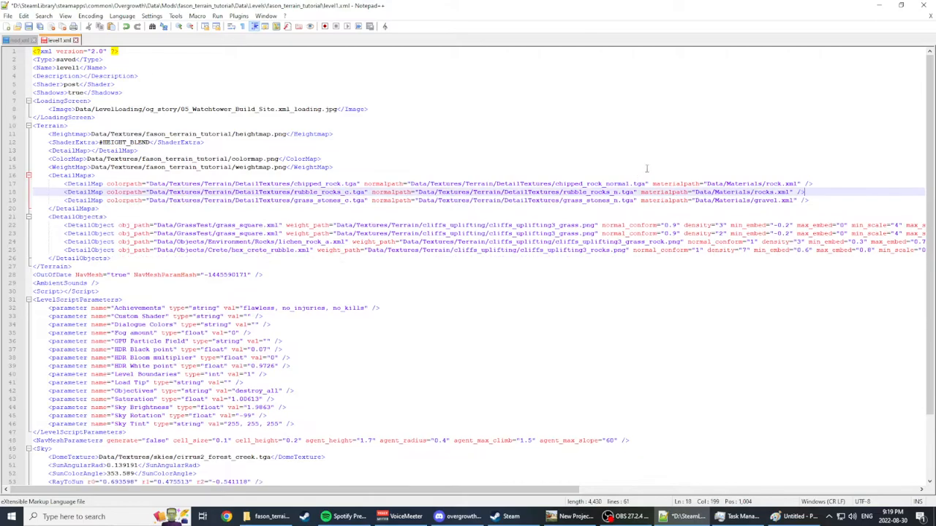
{"action": "left_click", "coordinate": [815, 185]}
{"action": "key", "text": "Return"}
{"action": "type", "text": "<DetailMap colorpath=\"Data/Textures/Terrain/DetailTextures/grass.tga\" normalpath=\"Data/Textures/Terrain/DetailTextures/grass_normal.png\" materialpath=\"Data/Materials/grass.xml\" />"}
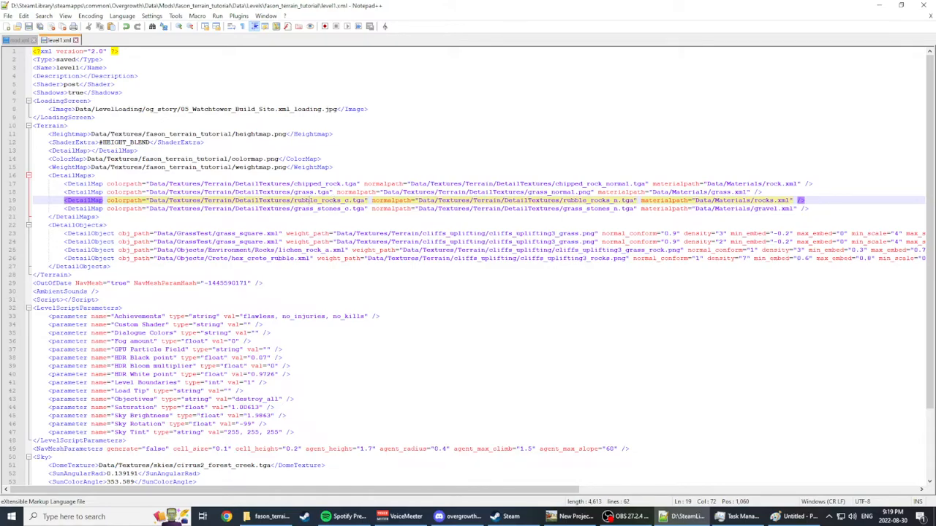
Step: Start Overgrowth from Steam and load the terrain tutorial level from the custom levels
{"action": "left_click", "coordinate": [504, 517]}
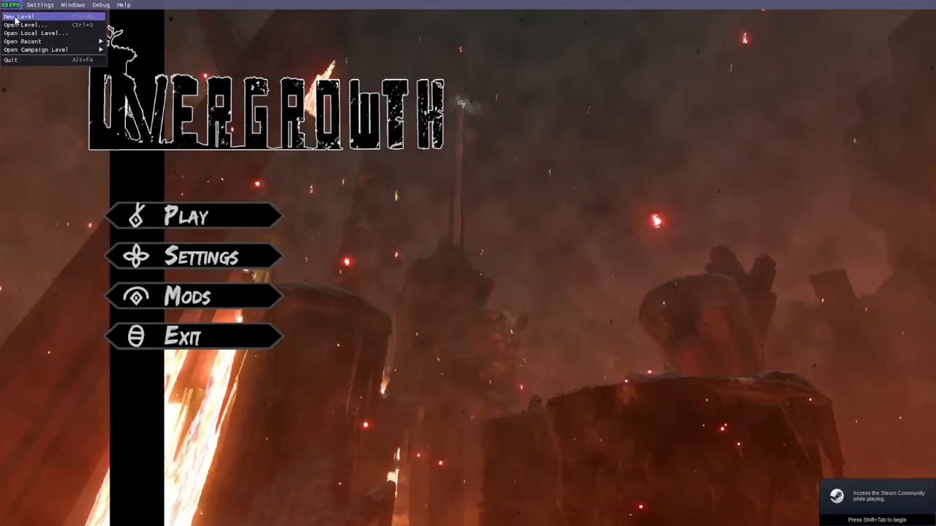
{"action": "mouse_move", "coordinate": [34, 45]}
{"action": "left_click", "coordinate": [412, 247]}
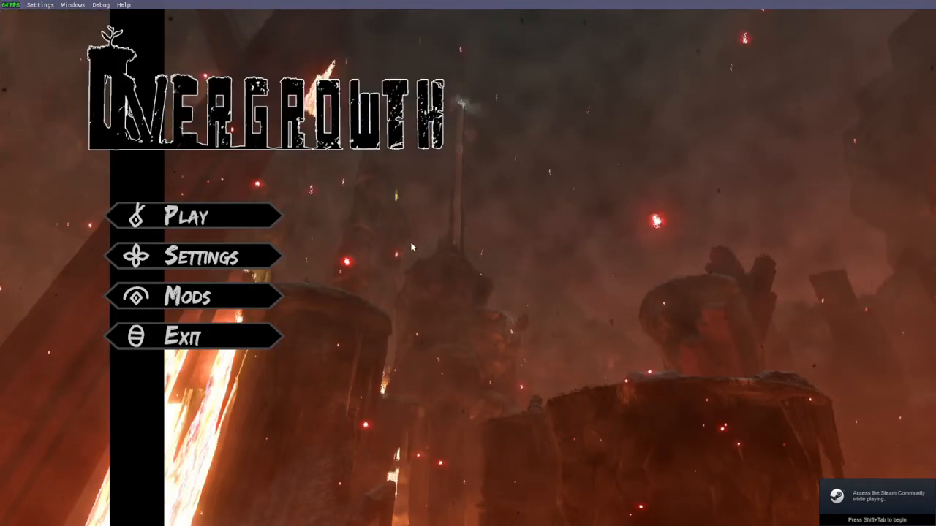
{"action": "left_click", "coordinate": [217, 223]}
{"action": "left_click", "coordinate": [179, 311]}
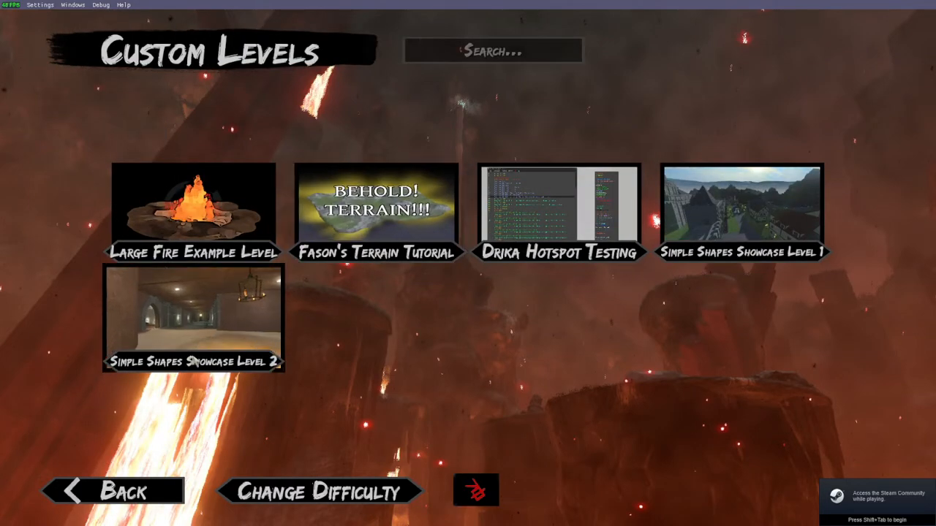
{"action": "left_click", "coordinate": [327, 235]}
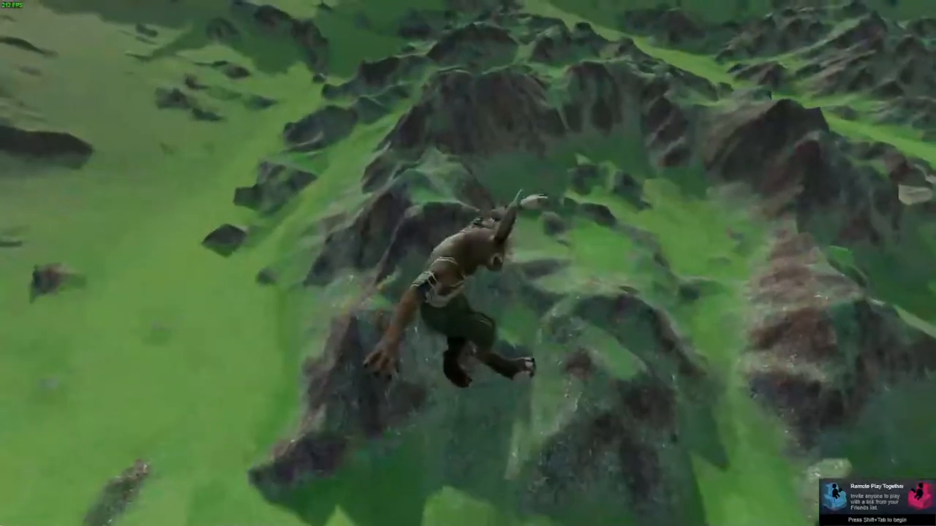
Step: Enter the level editor and examine the grass and rock detail textures across the valley floor and hills
{"action": "key", "text": "Escape"}
{"action": "key", "text": "Escape"}
{"action": "key", "text": "F1"}
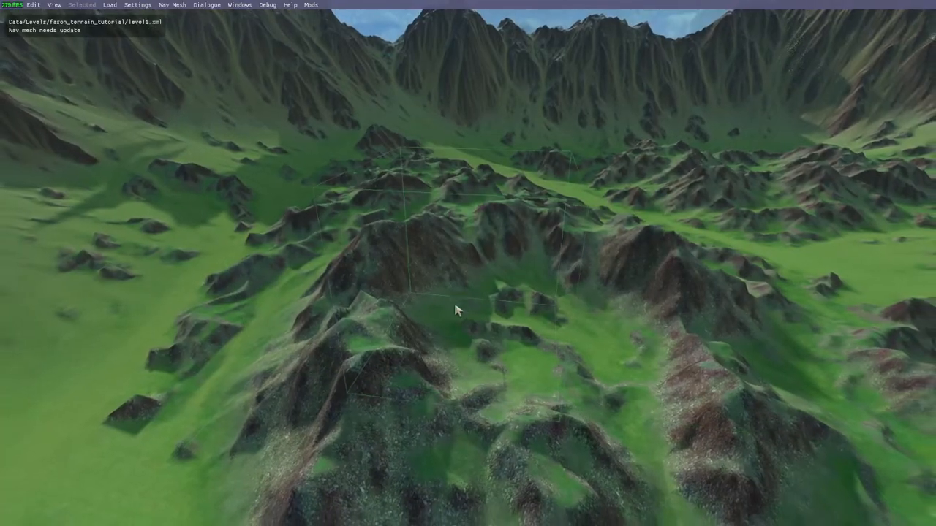
{"action": "double_click", "coordinate": [454, 293]}
{"action": "mouse_move", "coordinate": [454, 292]}
{"action": "left_mouse_down"}
{"action": "mouse_move", "coordinate": [443, 377]}
{"action": "mouse_move", "coordinate": [457, 397]}
{"action": "mouse_move", "coordinate": [318, 364]}
{"action": "mouse_move", "coordinate": [531, 326]}
{"action": "mouse_move", "coordinate": [536, 336]}
{"action": "mouse_move", "coordinate": [545, 293]}
{"action": "mouse_move", "coordinate": [646, 95]}
{"action": "mouse_move", "coordinate": [460, 314]}
{"action": "mouse_move", "coordinate": [438, 289]}
{"action": "mouse_move", "coordinate": [451, 293]}
{"action": "mouse_move", "coordinate": [399, 294]}
{"action": "mouse_move", "coordinate": [368, 261]}
{"action": "mouse_move", "coordinate": [413, 290]}
{"action": "mouse_move", "coordinate": [403, 290]}
{"action": "mouse_move", "coordinate": [443, 299]}
{"action": "mouse_move", "coordinate": [427, 307]}
{"action": "mouse_move", "coordinate": [345, 285]}
{"action": "mouse_move", "coordinate": [537, 315]}
{"action": "mouse_move", "coordinate": [396, 292]}
{"action": "mouse_move", "coordinate": [531, 298]}
{"action": "mouse_move", "coordinate": [451, 305]}
{"action": "left_mouse_up"}
{"action": "key", "text": "w"}
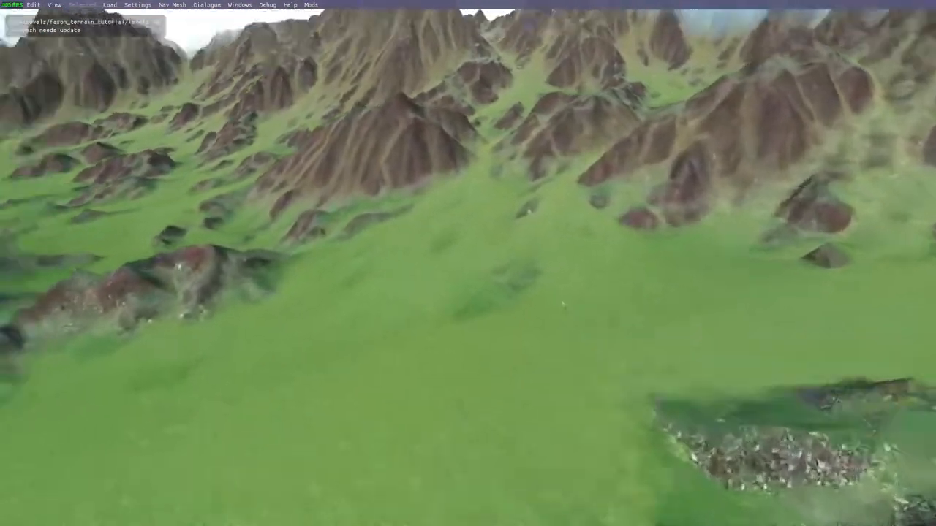
{"action": "left_click_drag", "start_coordinate": [562, 304], "coordinate": [516, 296]}
{"action": "left_click_drag", "start_coordinate": [363, 281], "coordinate": [441, 319]}
{"action": "left_click_drag", "start_coordinate": [537, 325], "coordinate": [469, 250]}
{"action": "left_click_drag", "start_coordinate": [592, 340], "coordinate": [550, 334]}
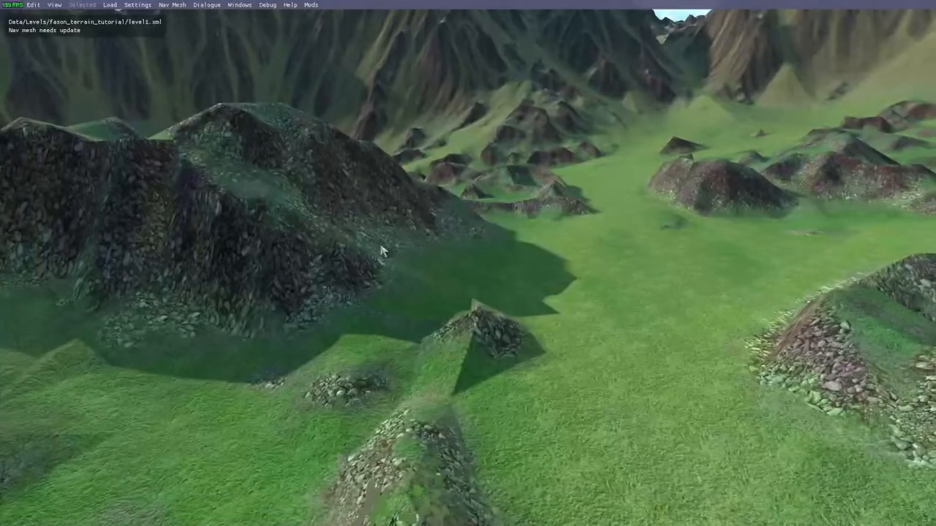